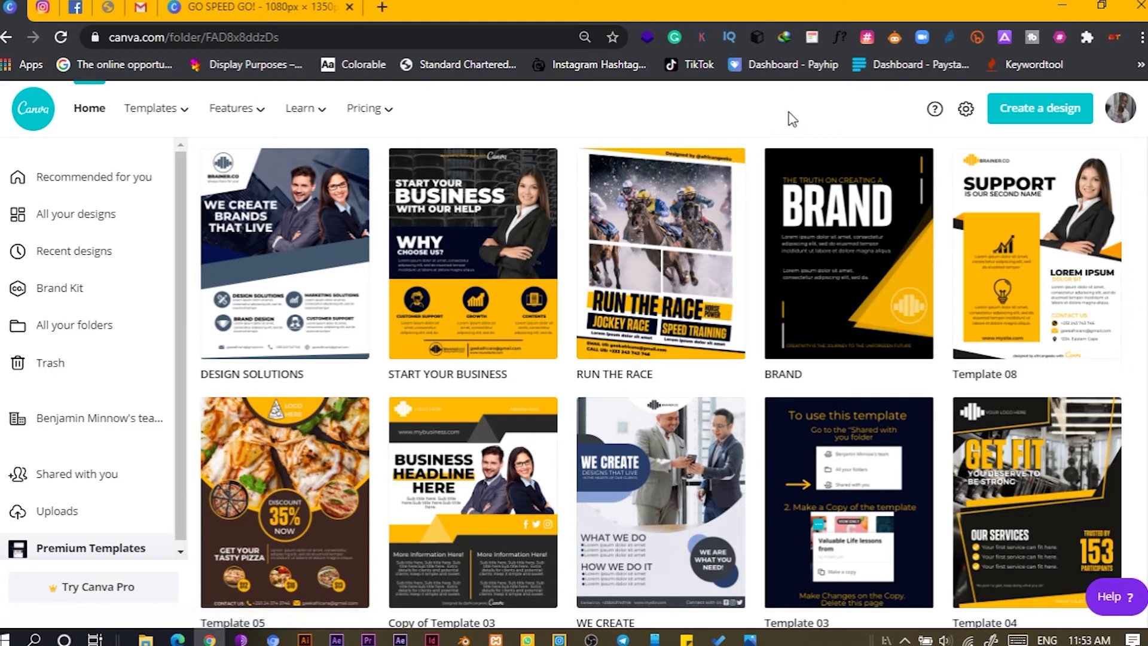
- Create a new blank design with custom dimensions of 1080 × 1350 px
{"action": "left_click", "coordinate": [1035, 115]}
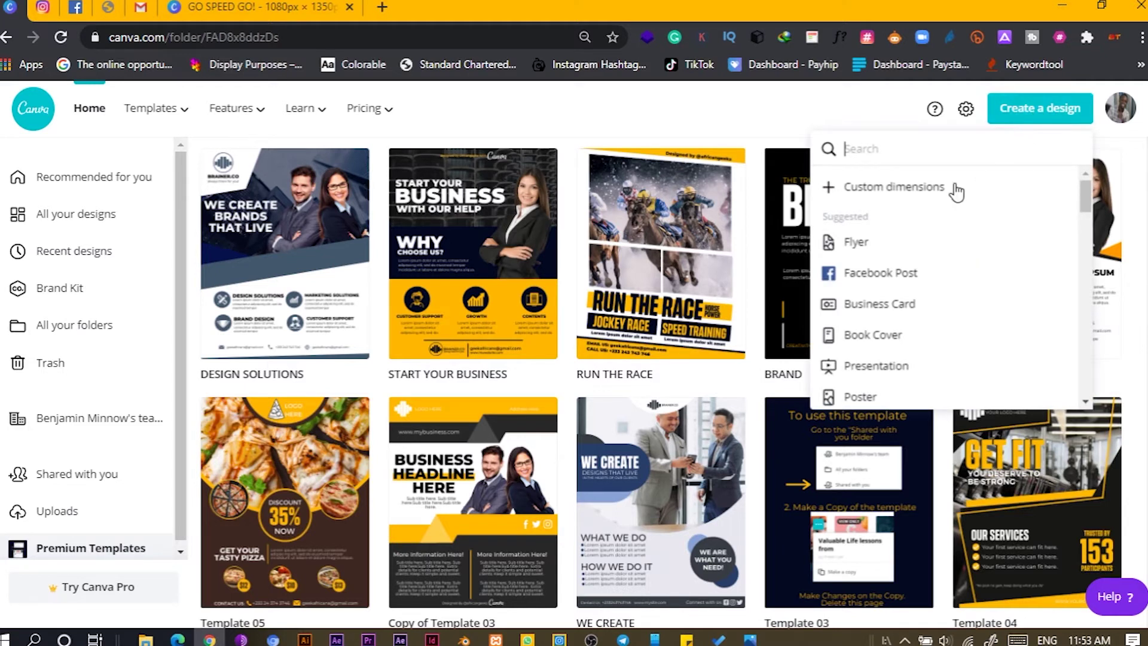
{"action": "left_click", "coordinate": [916, 190]}
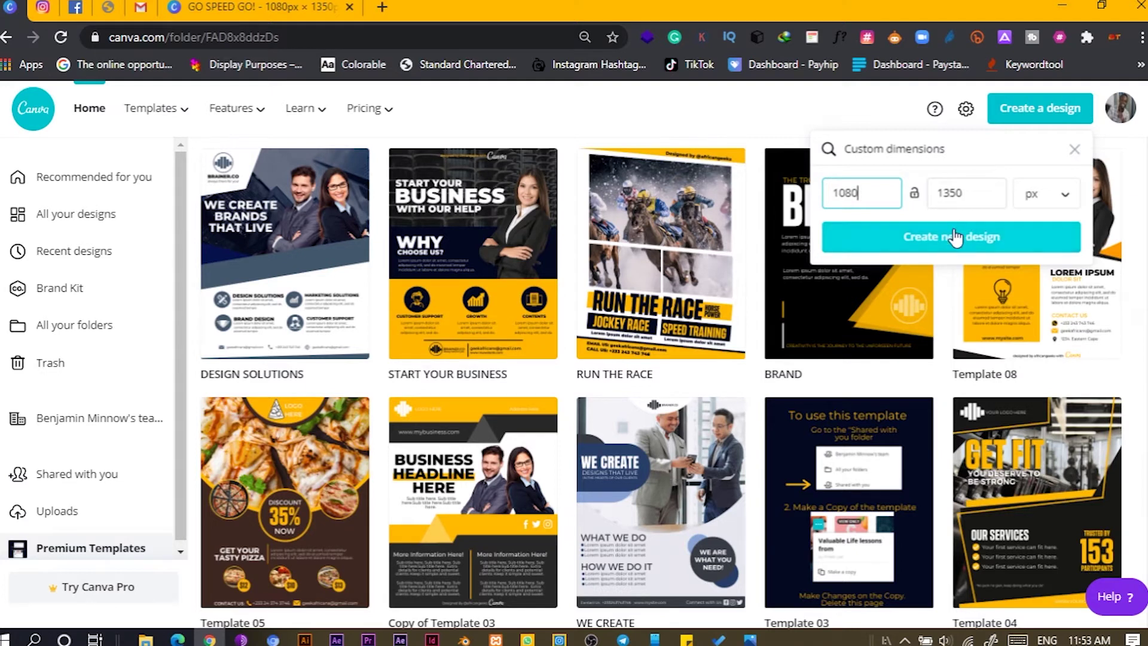
{"action": "left_click", "coordinate": [960, 236]}
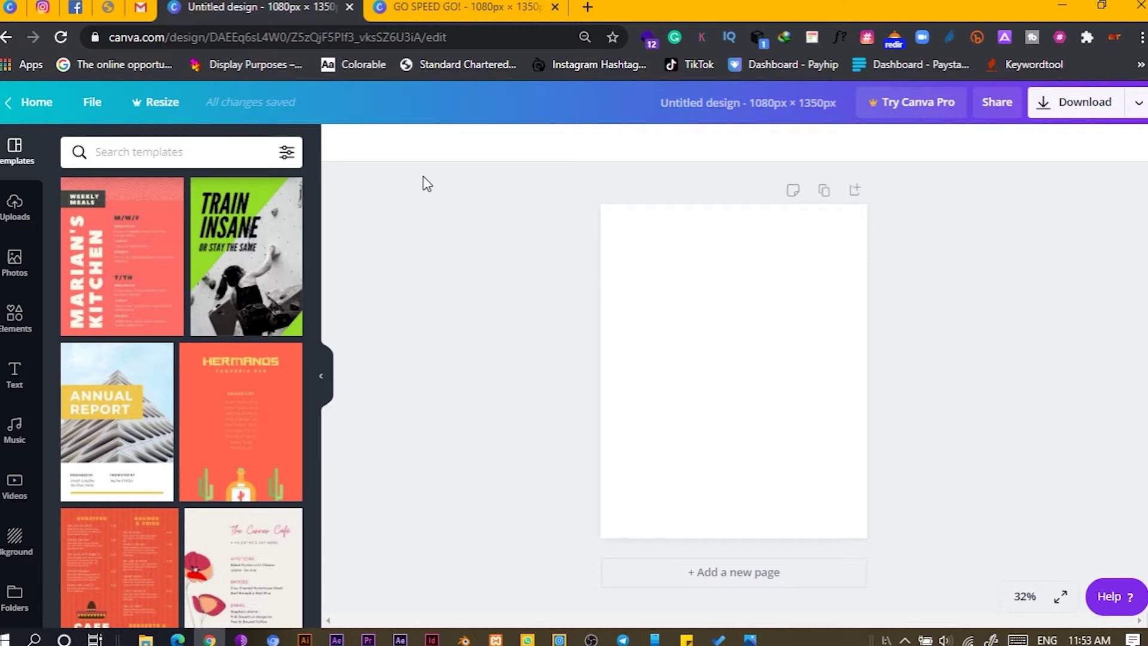
- Browse all Frames in Elements and add the tilted landscape frame to the page
{"action": "left_click", "coordinate": [743, 295]}
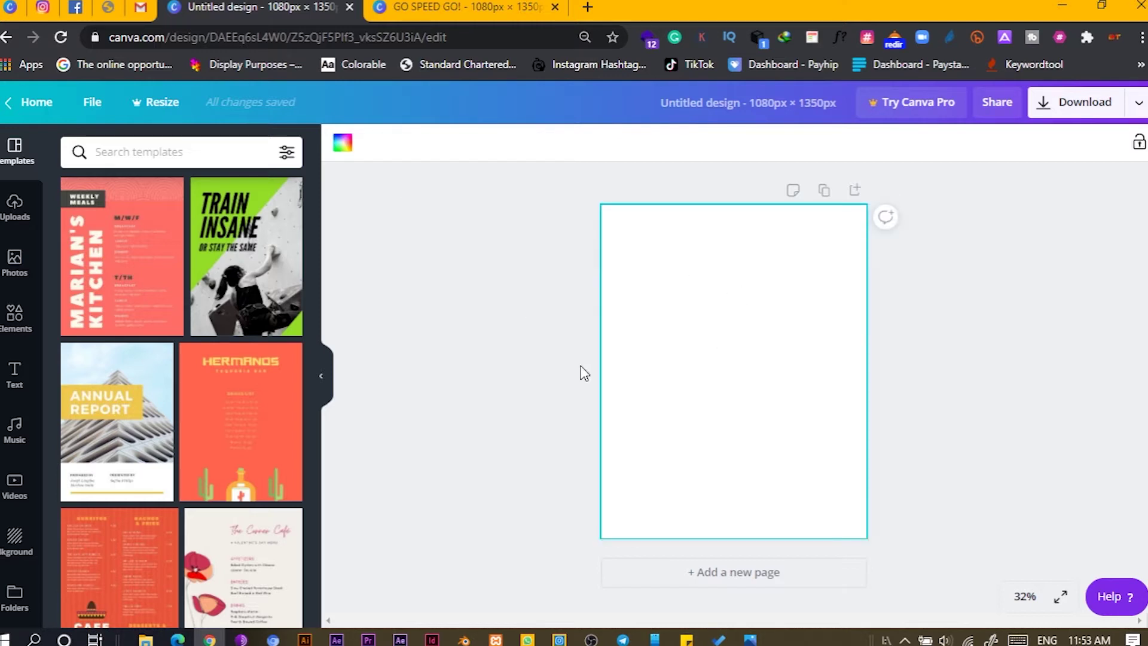
{"action": "left_click", "coordinate": [17, 320]}
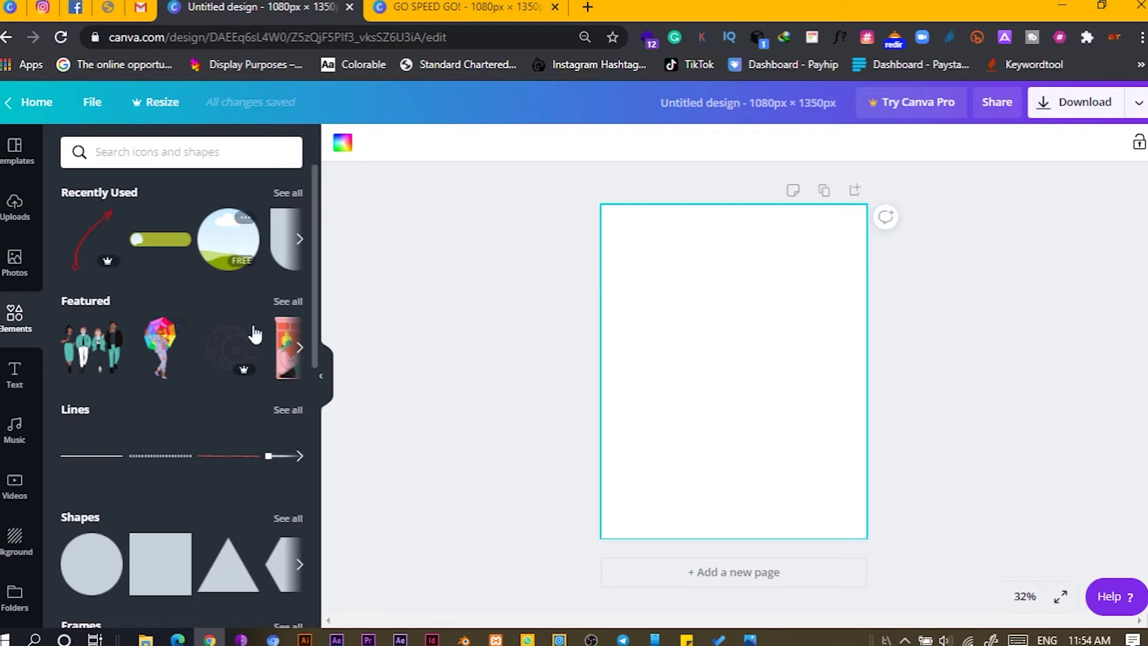
{"action": "scroll", "coordinate": [208, 291], "scroll_direction": "down", "scroll_amount": 1}
{"action": "scroll", "coordinate": [209, 299], "scroll_direction": "down", "scroll_amount": 7}
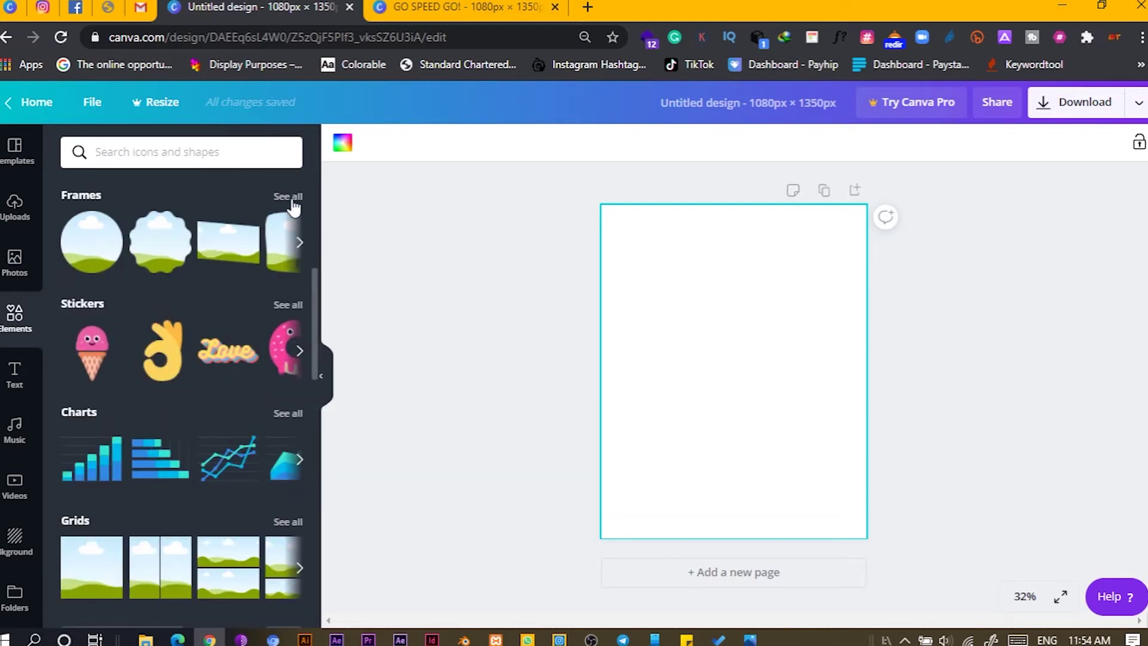
{"action": "left_click", "coordinate": [287, 198]}
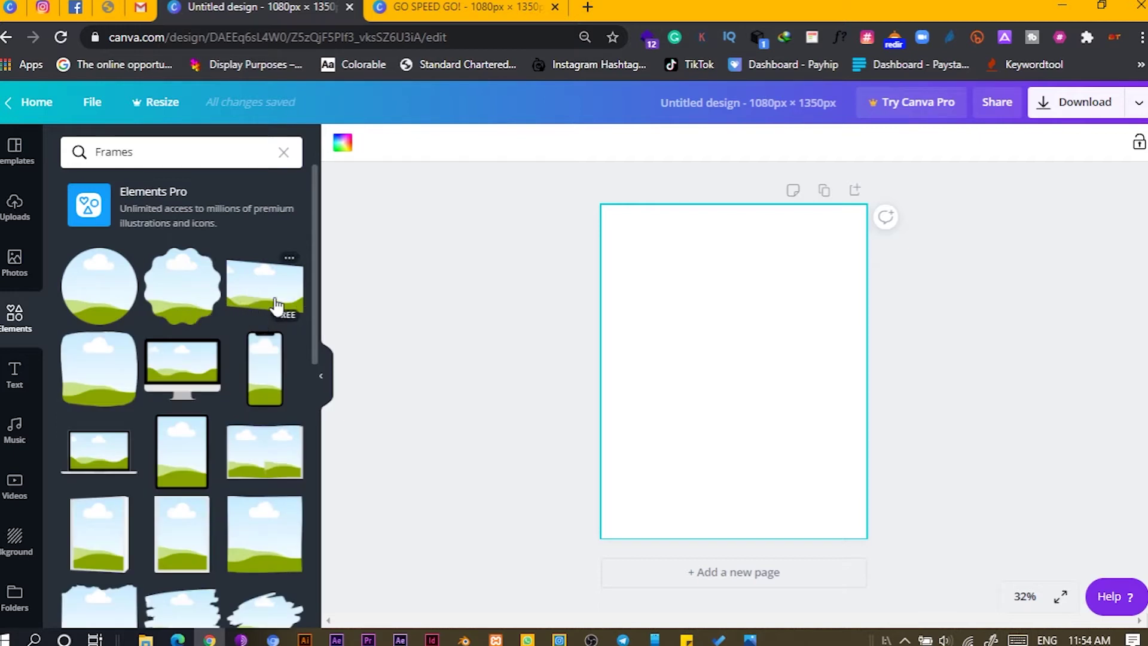
{"action": "left_click", "coordinate": [269, 294]}
- Move the tilted frame to the top-left and enlarge it to about 970 × 667
{"action": "left_click_drag", "start_coordinate": [683, 353], "coordinate": [639, 266]}
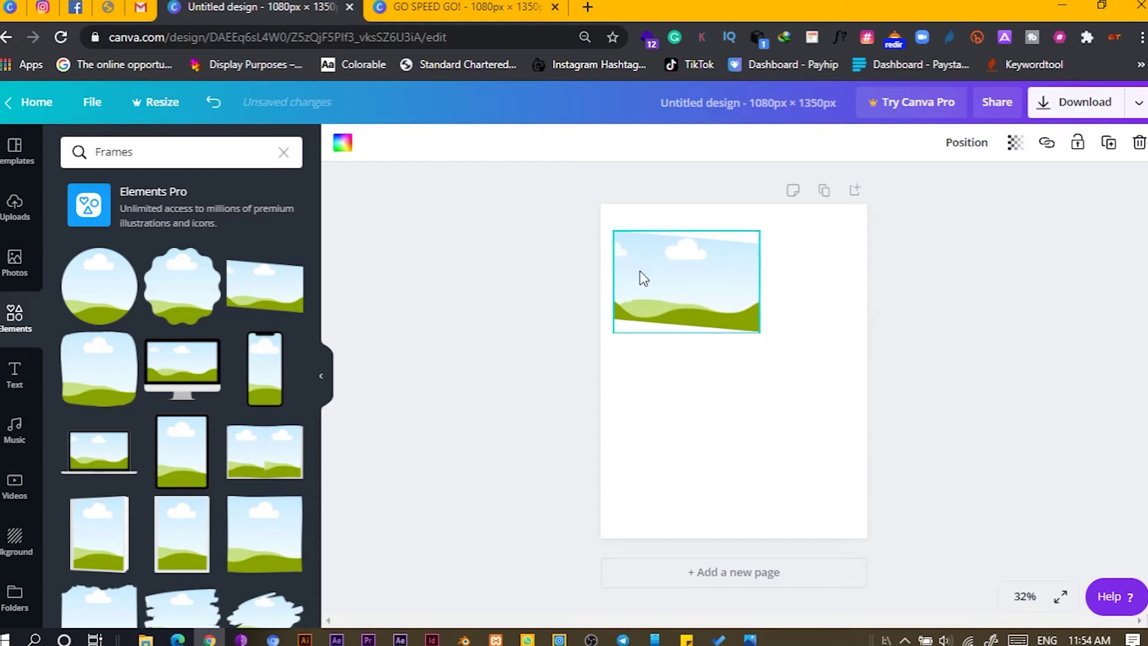
{"action": "left_click_drag", "start_coordinate": [767, 339], "coordinate": [853, 403]}
{"action": "left_click", "coordinate": [761, 436]}
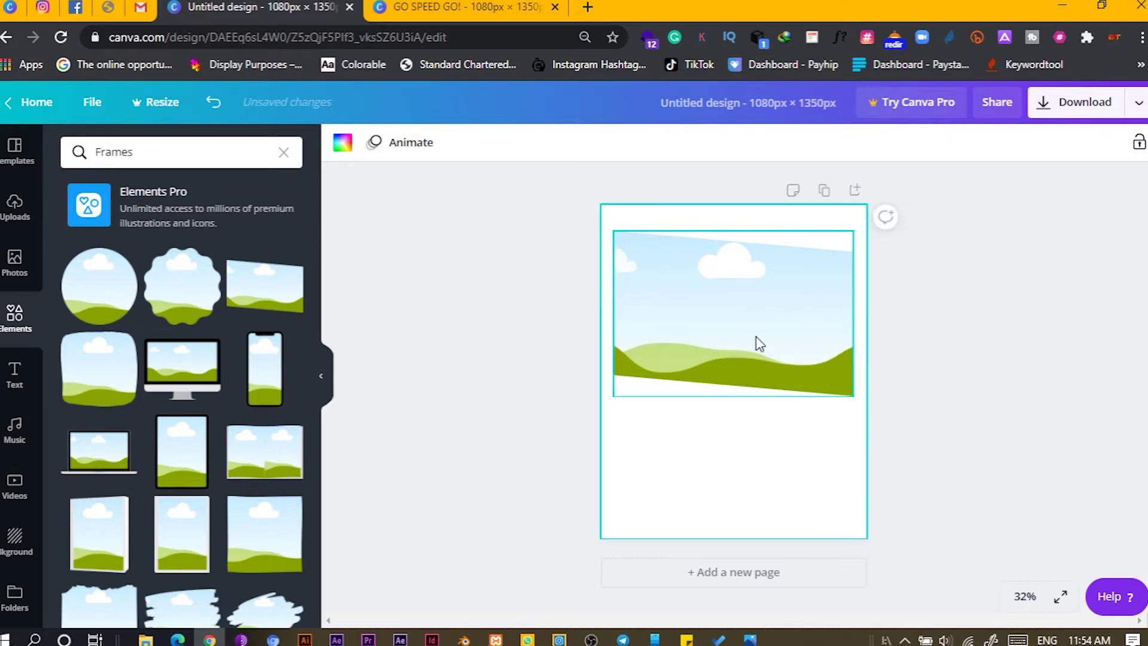
- Duplicate the large frame, place the copy below it, and shrink it to about 574 × 395
{"action": "left_click", "coordinate": [758, 342]}
{"action": "key", "text": "ctrl+d"}
{"action": "left_click_drag", "start_coordinate": [756, 341], "coordinate": [749, 481]}
{"action": "left_click_drag", "start_coordinate": [853, 545], "coordinate": [823, 428]}
{"action": "left_click", "coordinate": [781, 443]}
{"action": "left_click", "coordinate": [704, 428]}
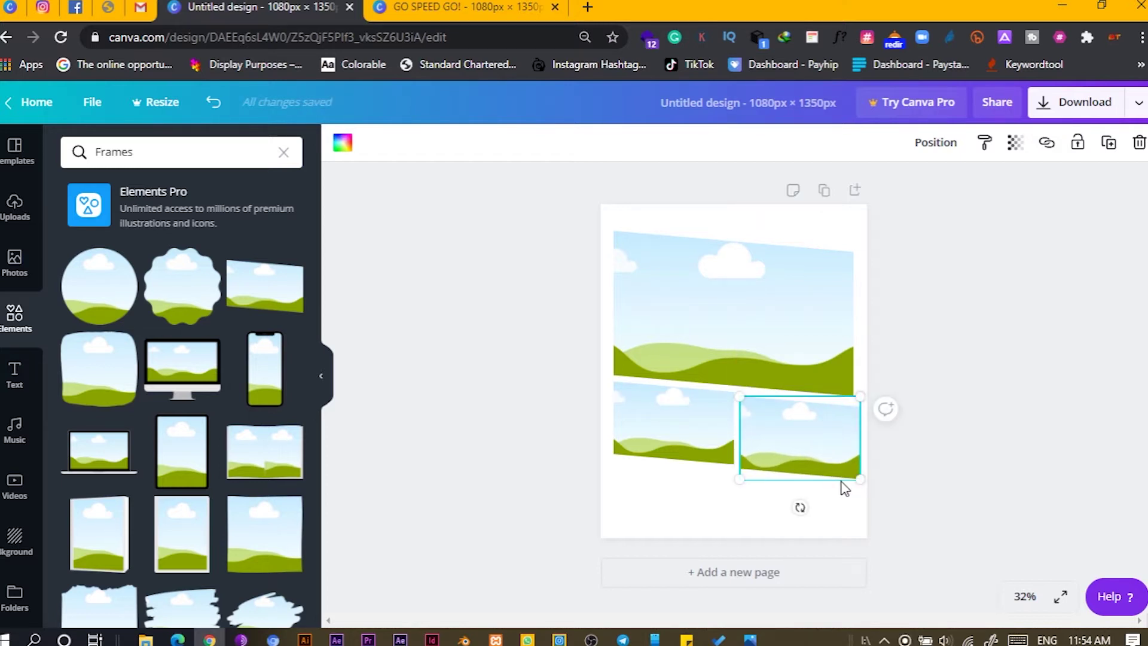
- Select both lower frames together and shrink them slightly
{"action": "left_click", "coordinate": [662, 526]}
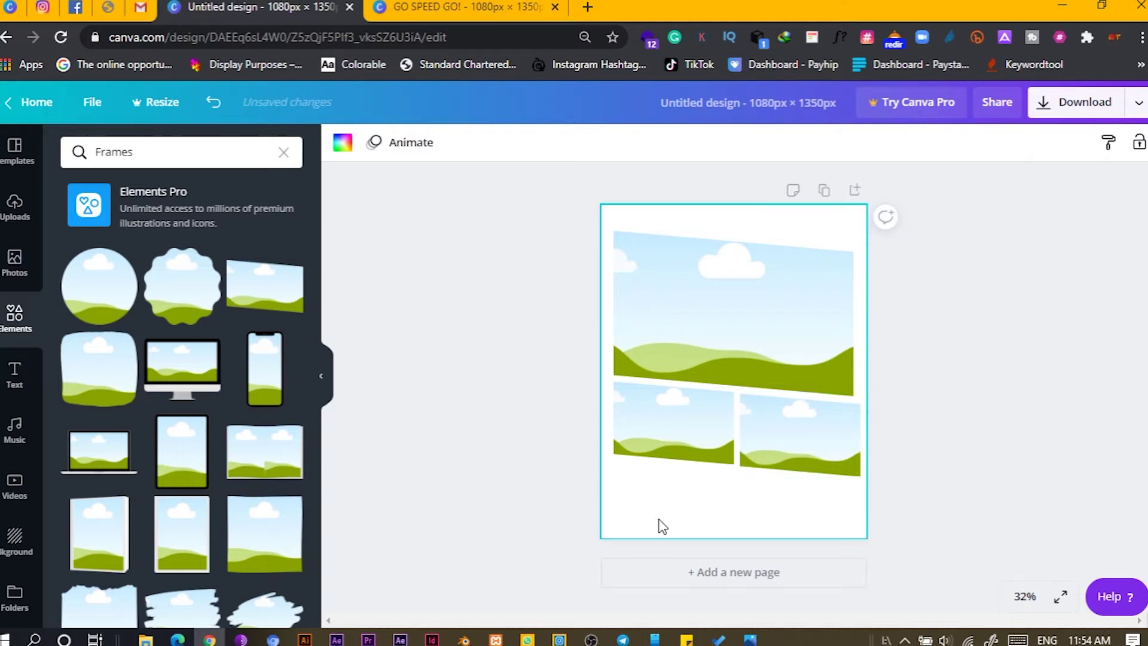
{"action": "left_click_drag", "start_coordinate": [827, 501], "coordinate": [665, 436]}
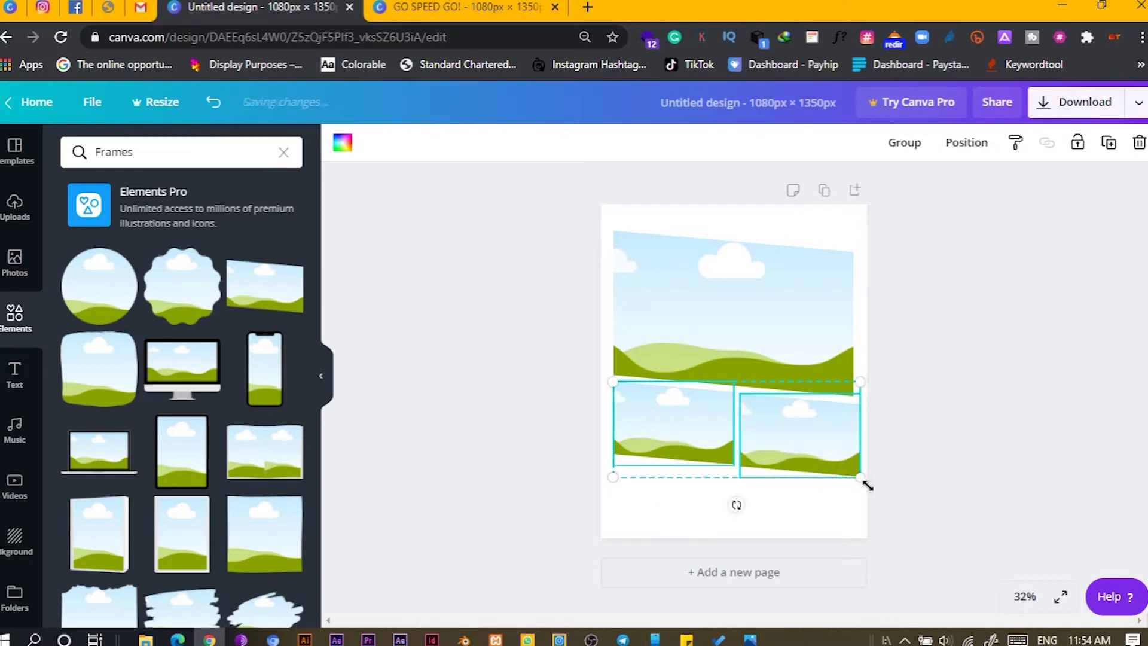
{"action": "left_click_drag", "start_coordinate": [859, 478], "coordinate": [854, 474]}
{"action": "left_click", "coordinate": [704, 501]}
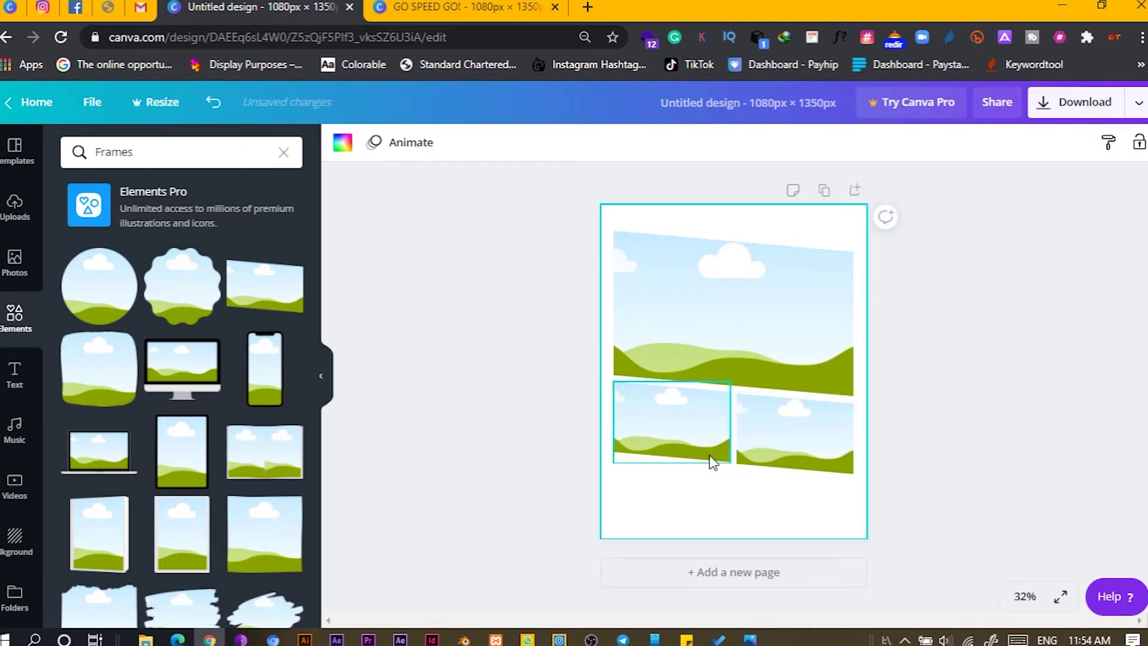
- Shrink all three frames together to about 900 × 911 and centre them horizontally
{"action": "left_click_drag", "start_coordinate": [817, 511], "coordinate": [643, 297]}
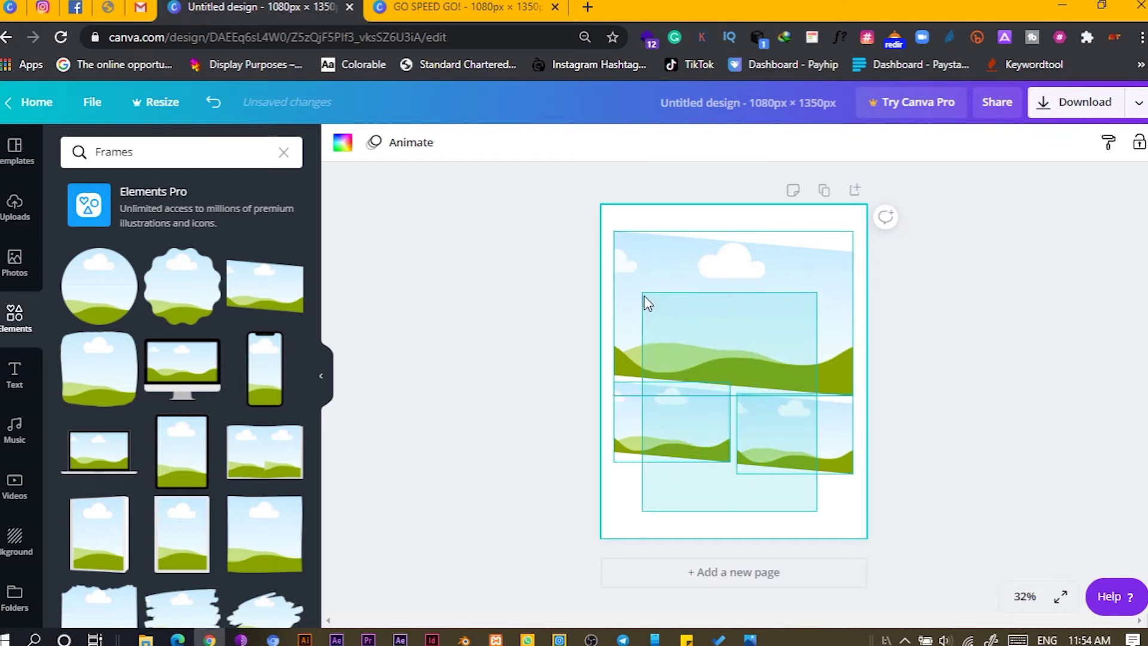
{"action": "left_click_drag", "start_coordinate": [845, 479], "coordinate": [825, 464]}
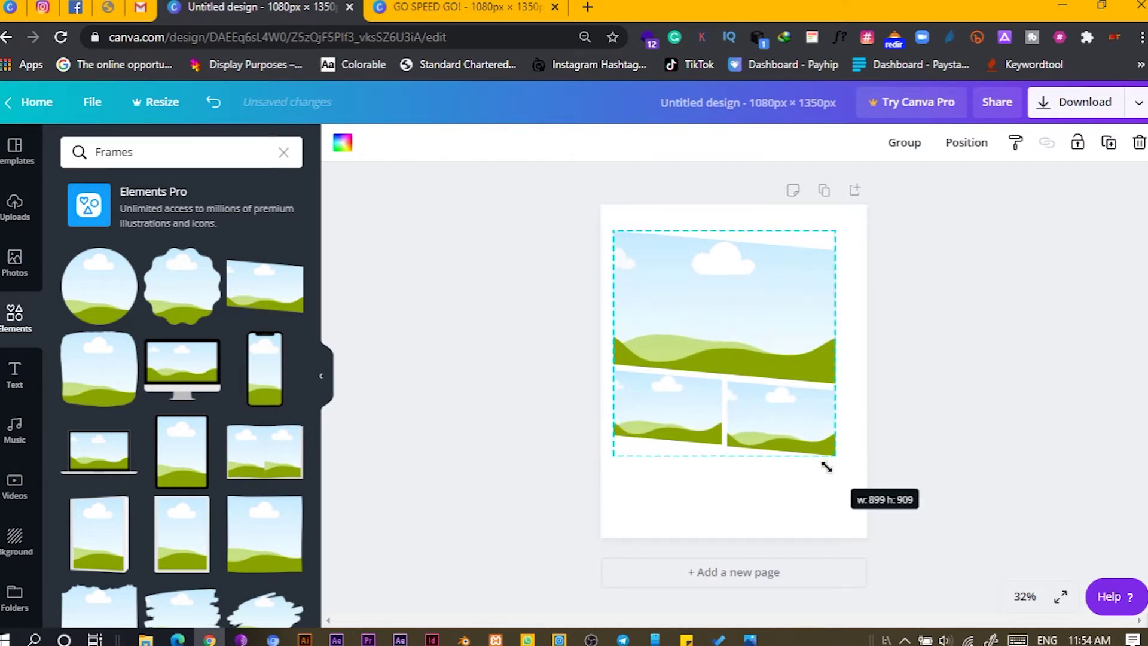
{"action": "left_click_drag", "start_coordinate": [773, 304], "coordinate": [782, 301]}
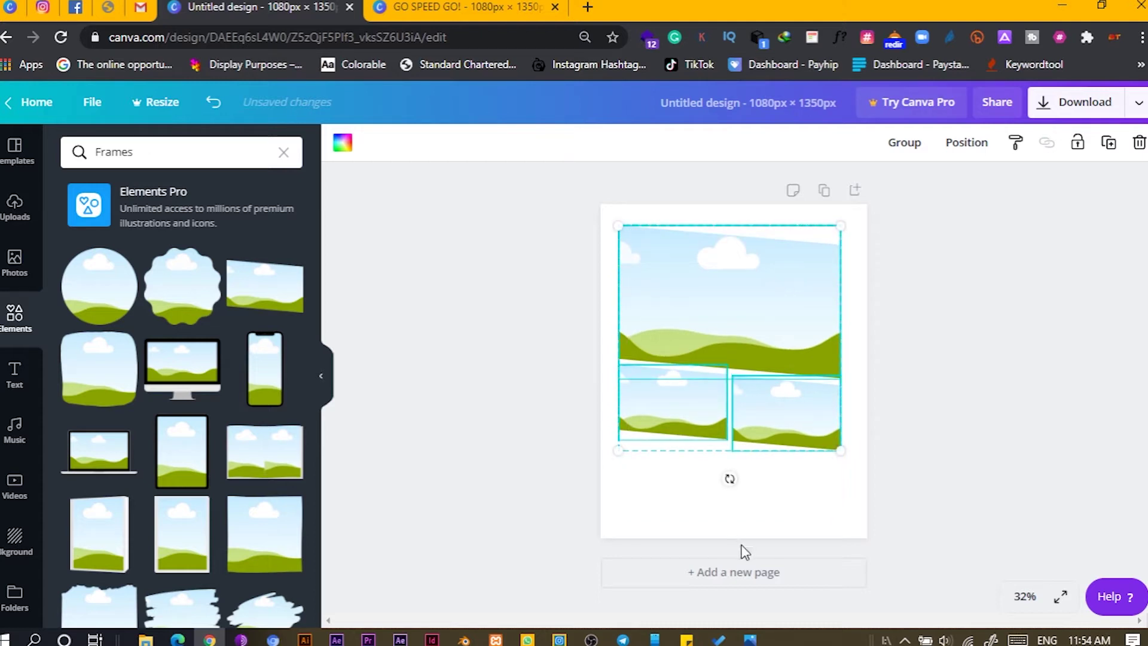
{"action": "left_click_drag", "start_coordinate": [713, 348], "coordinate": [717, 348]}
{"action": "left_click", "coordinate": [693, 523]}
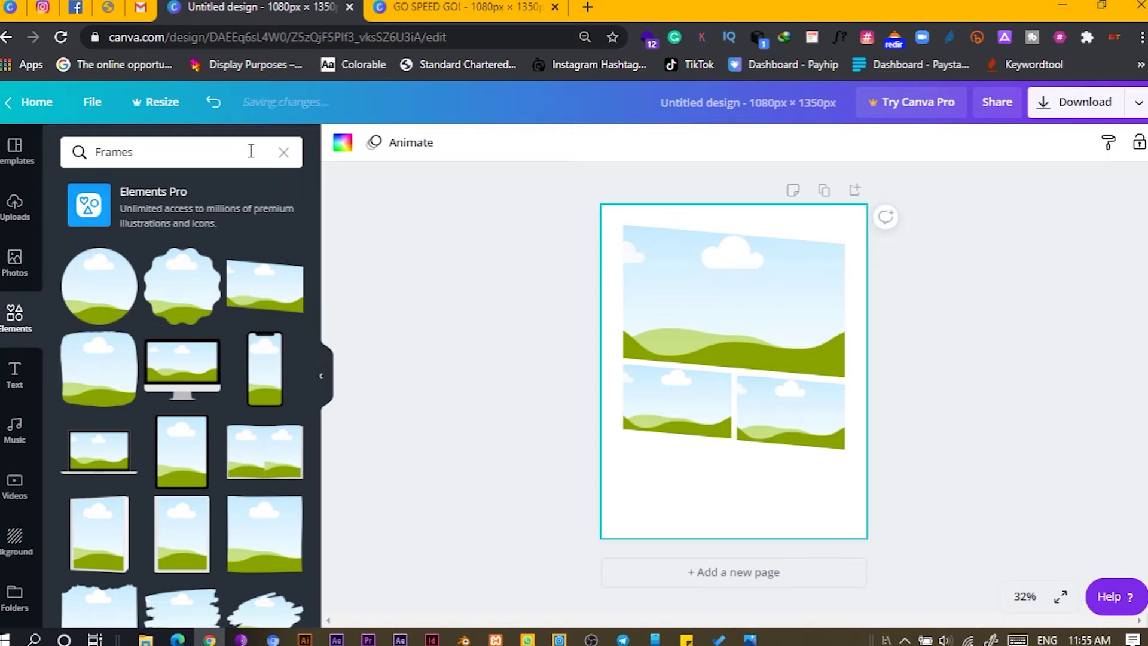
- Clear the Frames search and add a yellow square from Elements to the page
{"action": "left_click", "coordinate": [283, 155]}
{"action": "scroll", "coordinate": [130, 460], "scroll_direction": "down", "scroll_amount": 5}
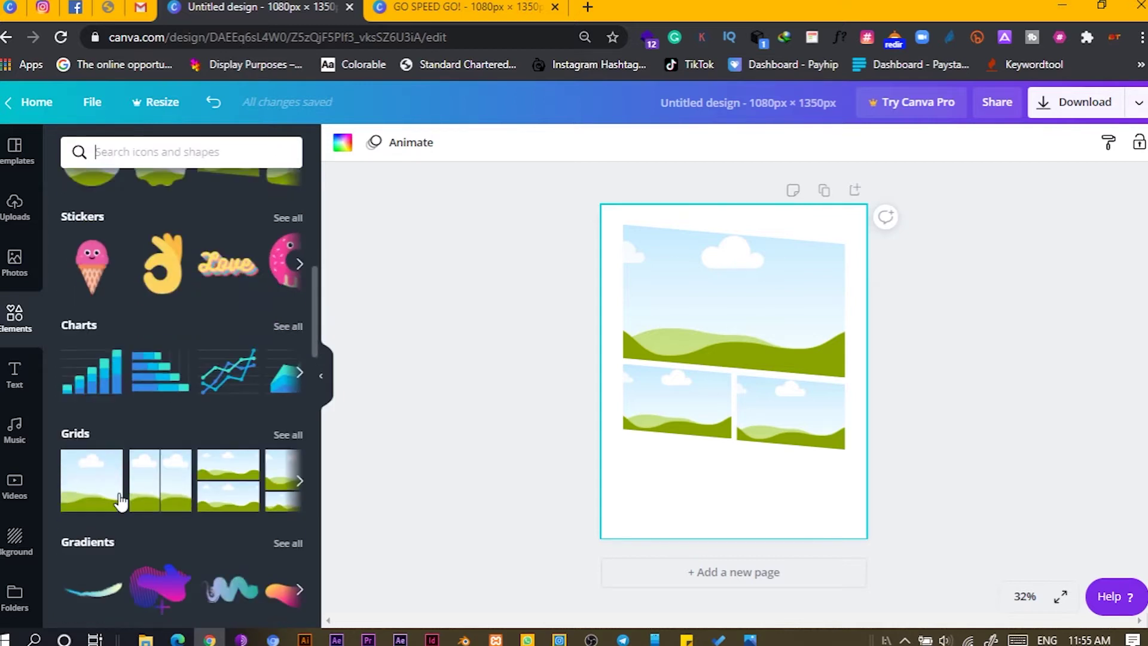
{"action": "scroll", "coordinate": [135, 457], "scroll_direction": "up", "scroll_amount": 10}
{"action": "scroll", "coordinate": [149, 437], "scroll_direction": "down", "scroll_amount": 3}
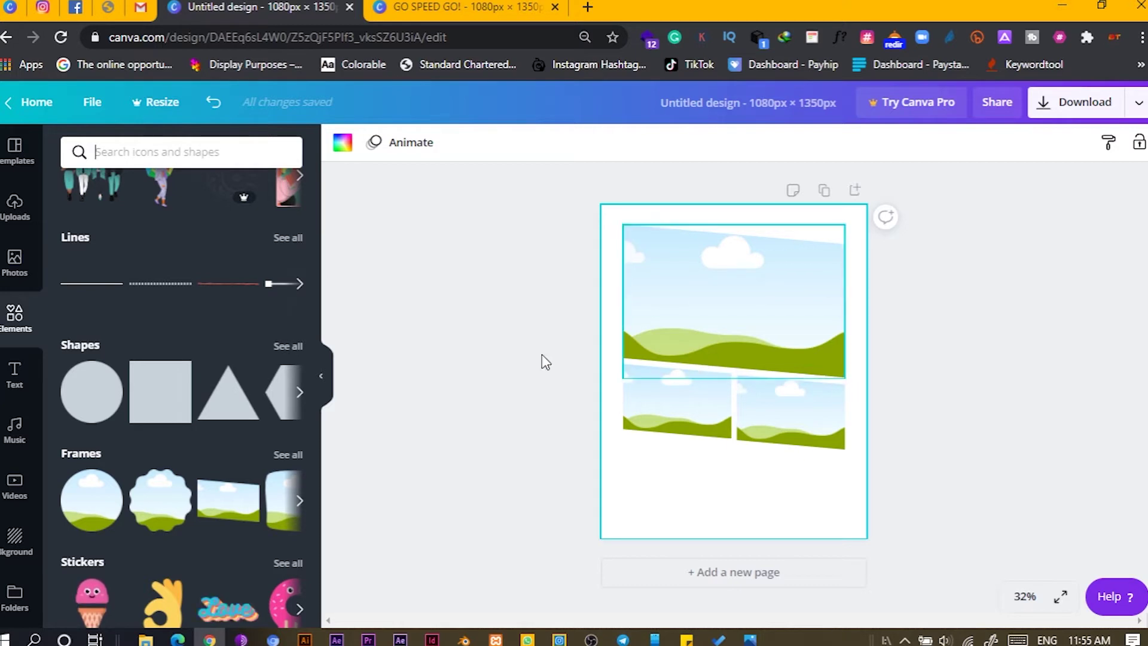
{"action": "left_click", "coordinate": [151, 404]}
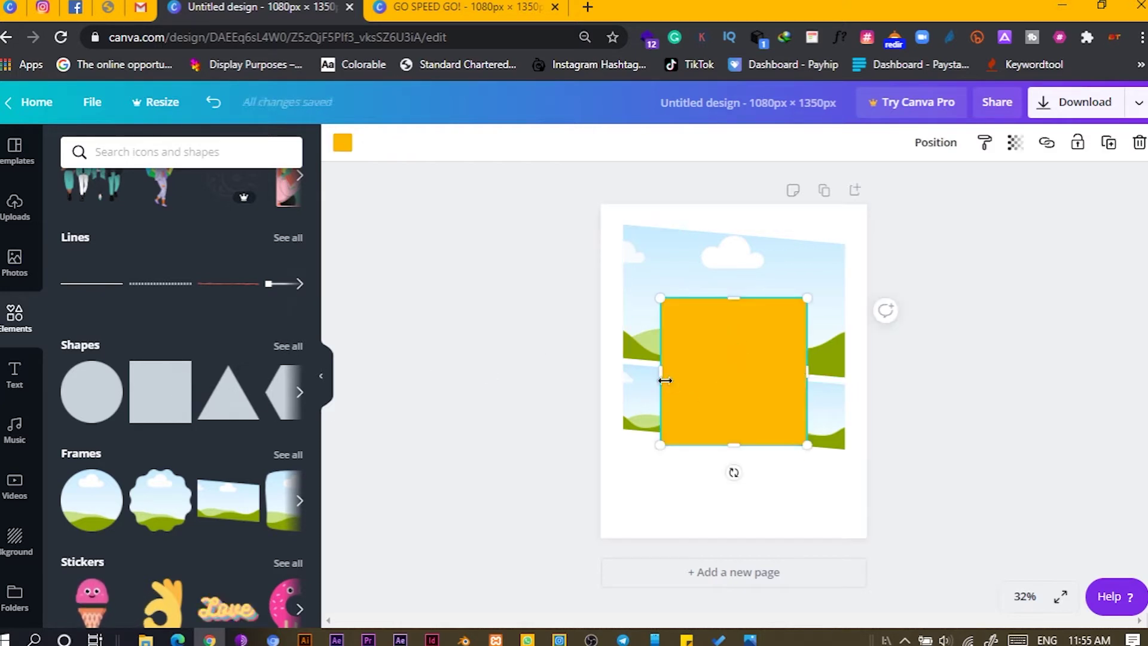
- Widen the yellow square into a long bar, tilt it, and settle it below the frames
{"action": "left_click_drag", "start_coordinate": [657, 375], "coordinate": [619, 377]}
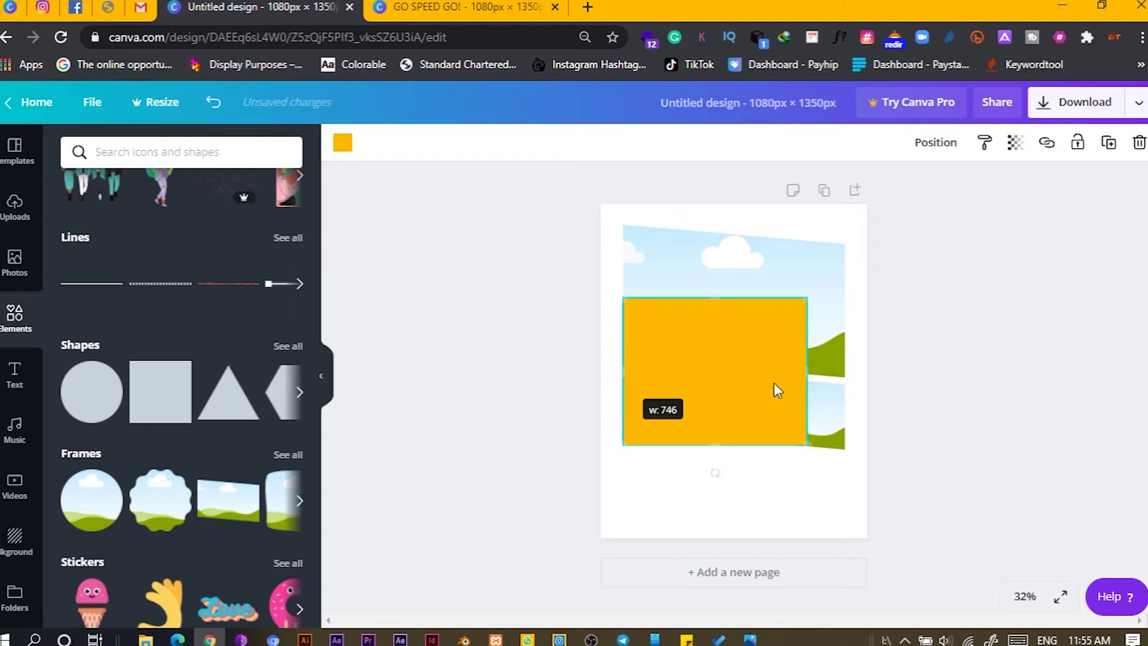
{"action": "left_click_drag", "start_coordinate": [824, 376], "coordinate": [846, 382]}
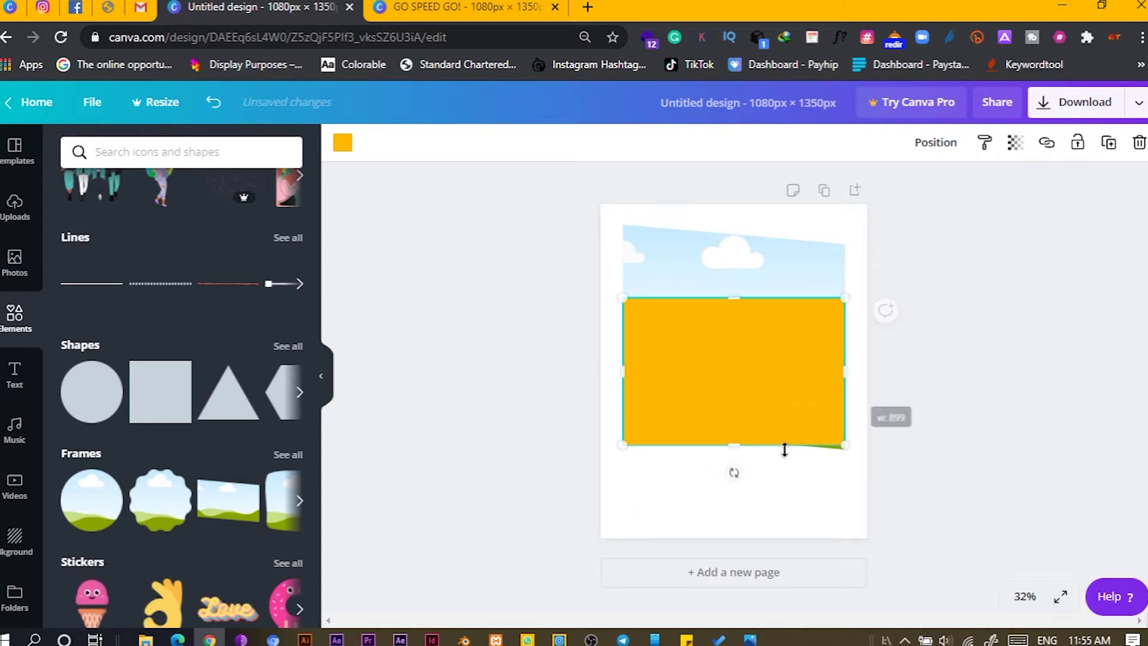
{"action": "left_click_drag", "start_coordinate": [722, 475], "coordinate": [717, 471]}
{"action": "left_click_drag", "start_coordinate": [686, 356], "coordinate": [672, 502]}
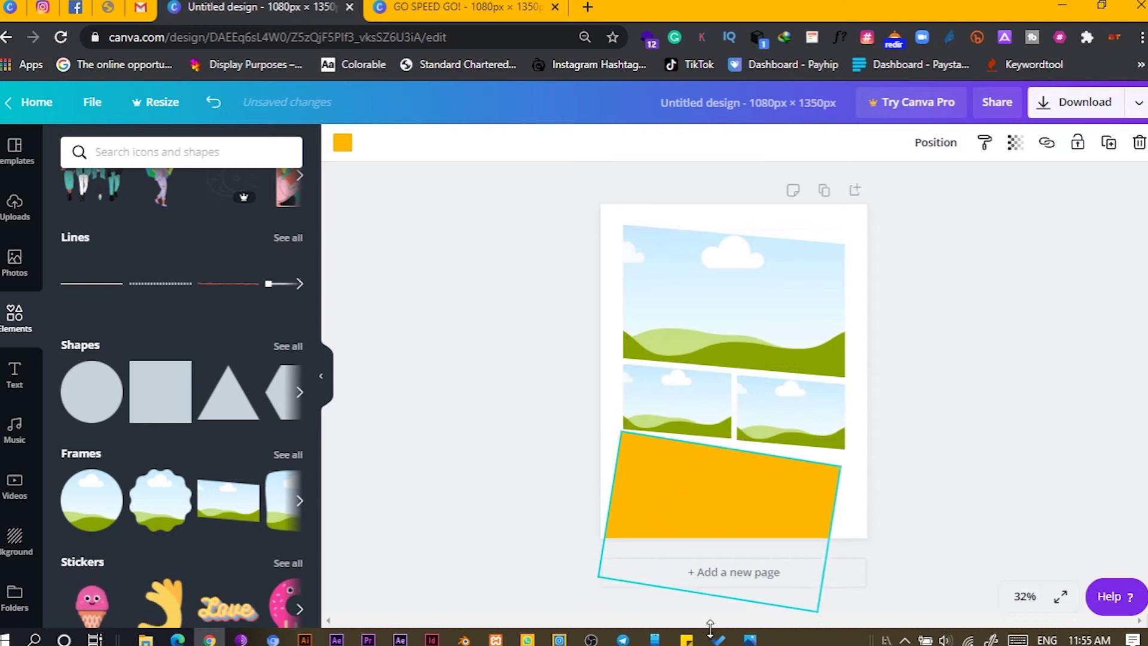
{"action": "left_click_drag", "start_coordinate": [706, 561], "coordinate": [712, 512]}
{"action": "left_click_drag", "start_coordinate": [738, 455], "coordinate": [748, 468]}
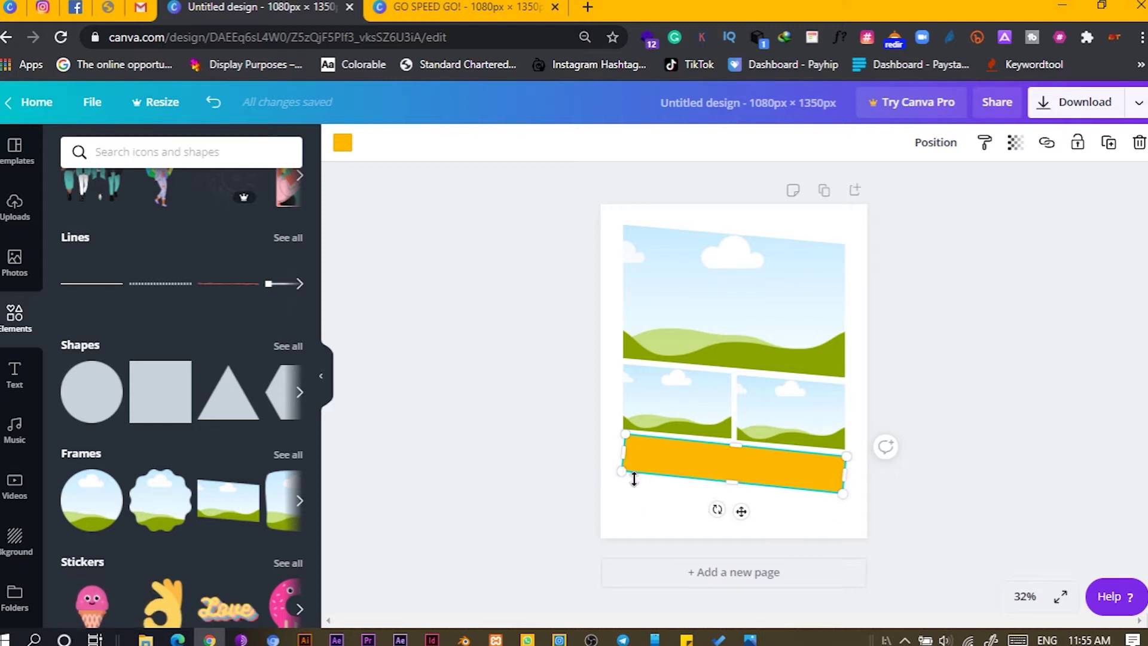
- Shorten the yellow bar, duplicate it below, and narrow the copy to half width
{"action": "left_click_drag", "start_coordinate": [731, 475], "coordinate": [733, 472]}
{"action": "left_click", "coordinate": [656, 518]}
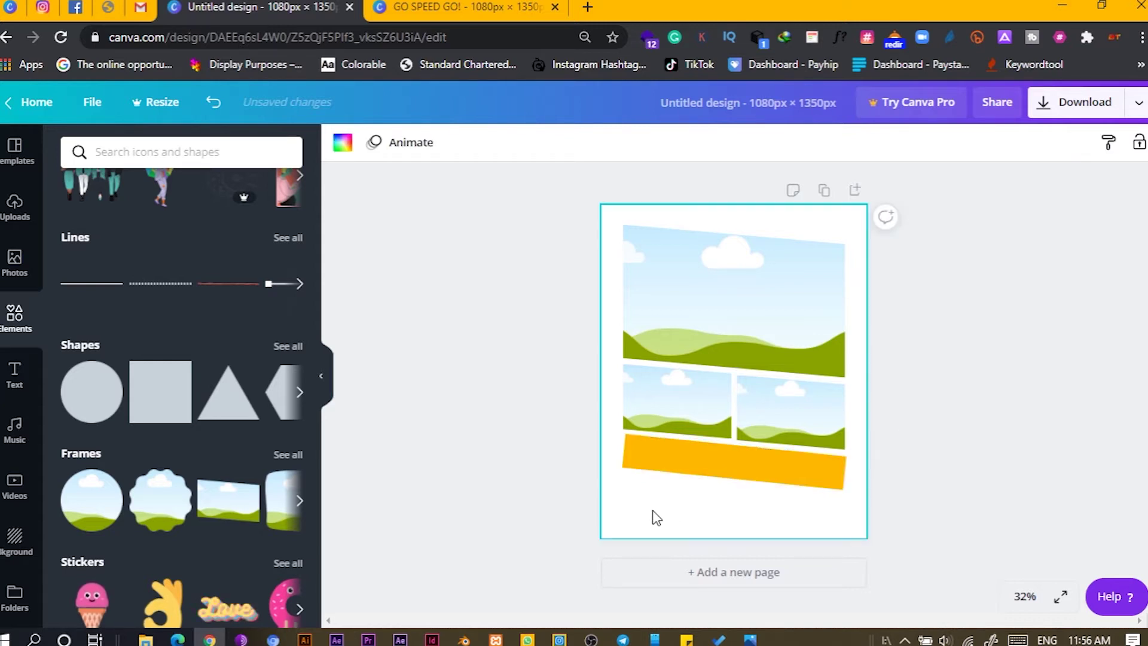
{"action": "left_click", "coordinate": [708, 461]}
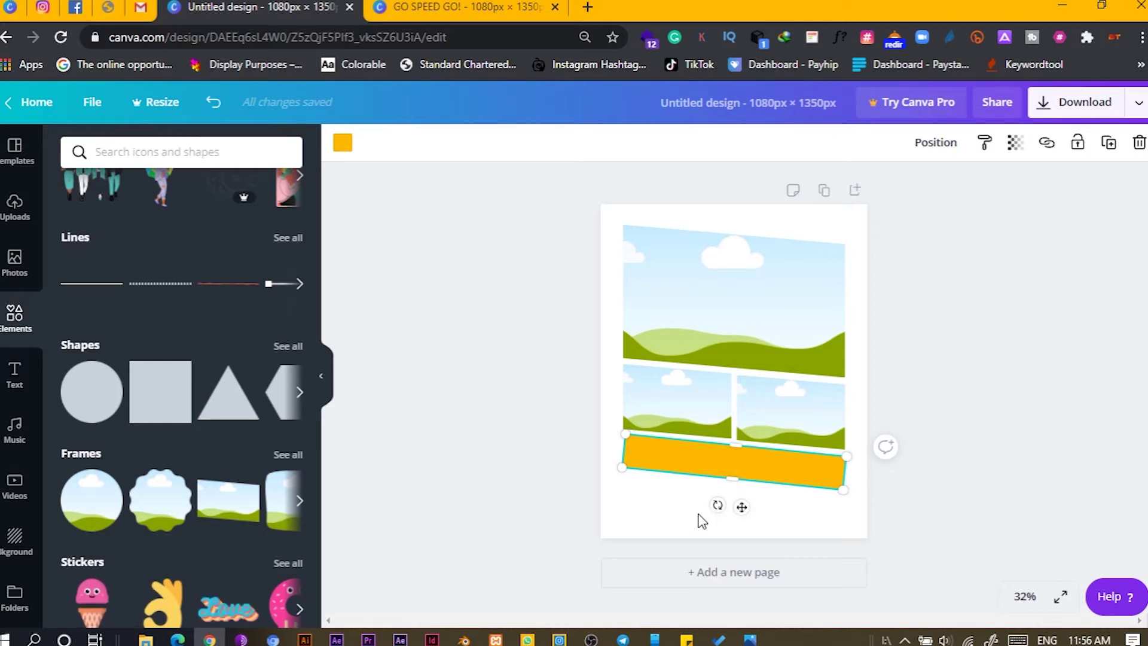
{"action": "key", "text": "ctrl+d"}
{"action": "left_click_drag", "start_coordinate": [679, 453], "coordinate": [671, 497]}
{"action": "left_click_drag", "start_coordinate": [671, 490], "coordinate": [673, 491]}
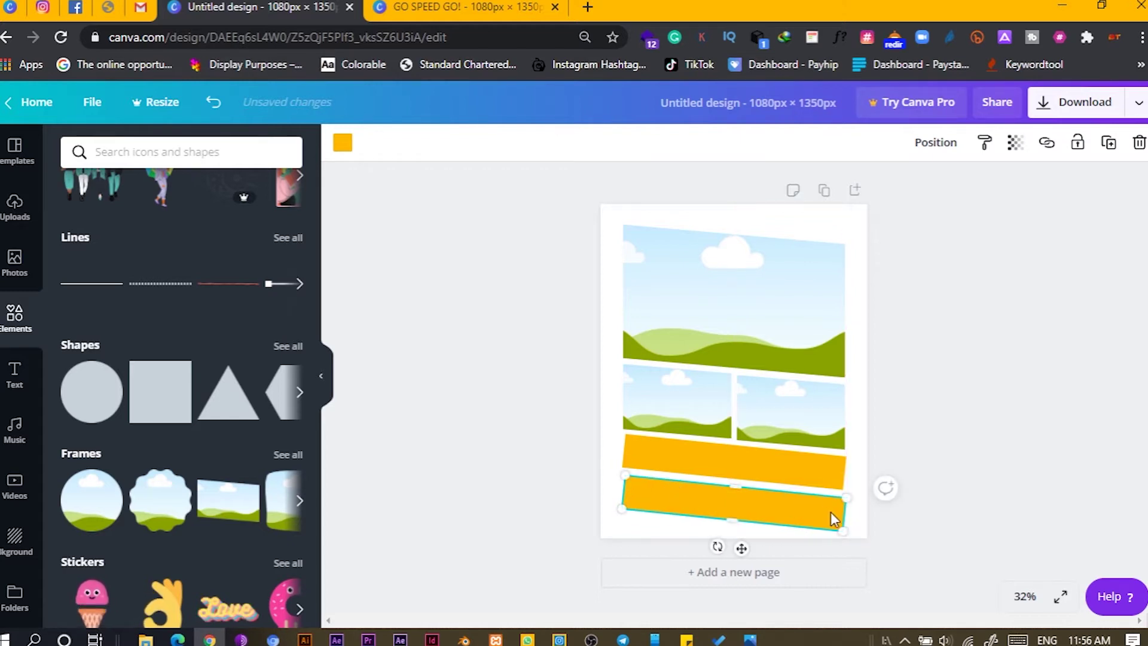
{"action": "left_click_drag", "start_coordinate": [843, 514], "coordinate": [766, 510]}
- Duplicate the half-width bar beside it and fine-tune both lower bars' positions and widths
{"action": "key", "text": "ctrl+d"}
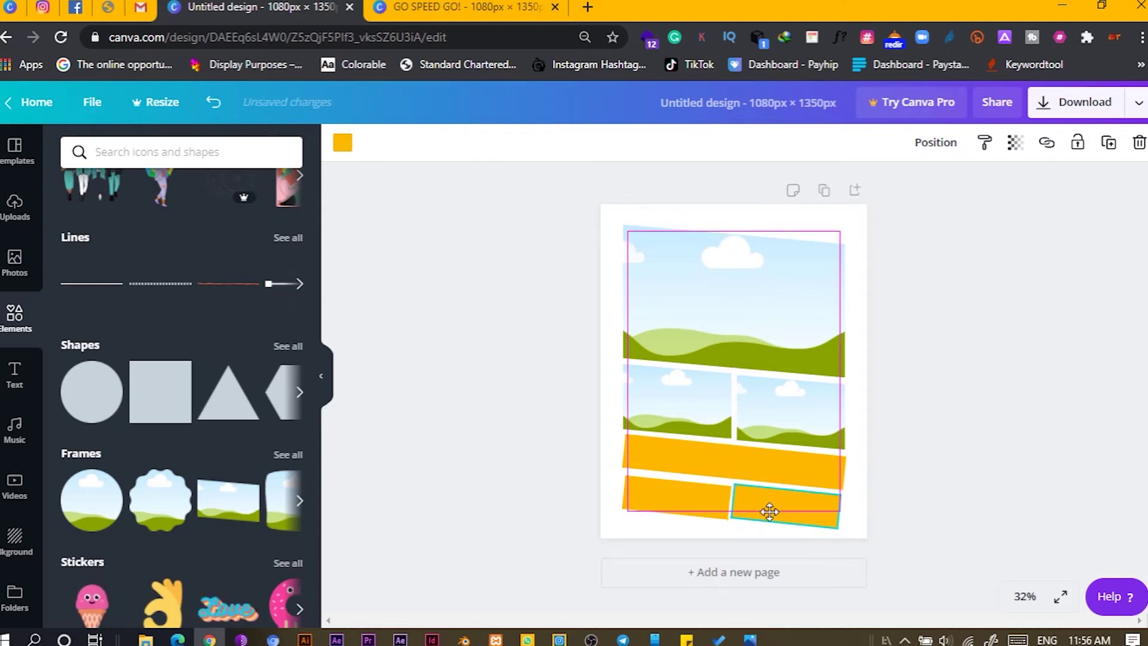
{"action": "left_click", "coordinate": [680, 511], "text": "shift"}
{"action": "left_click", "coordinate": [676, 502]}
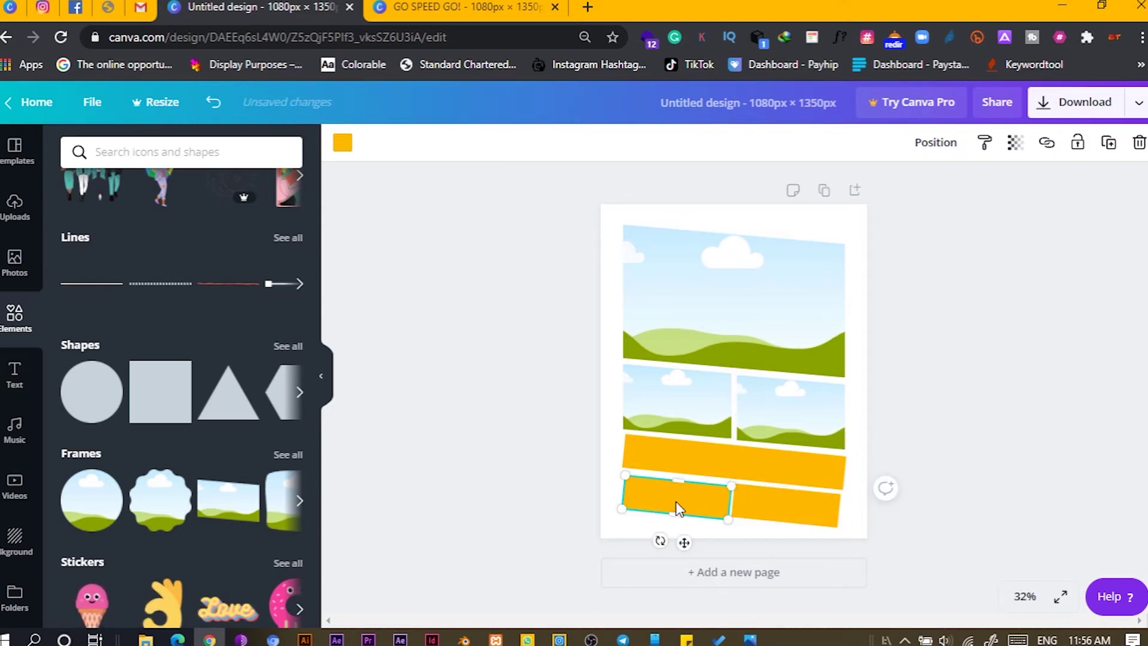
{"action": "left_click_drag", "start_coordinate": [676, 501], "coordinate": [675, 500]}
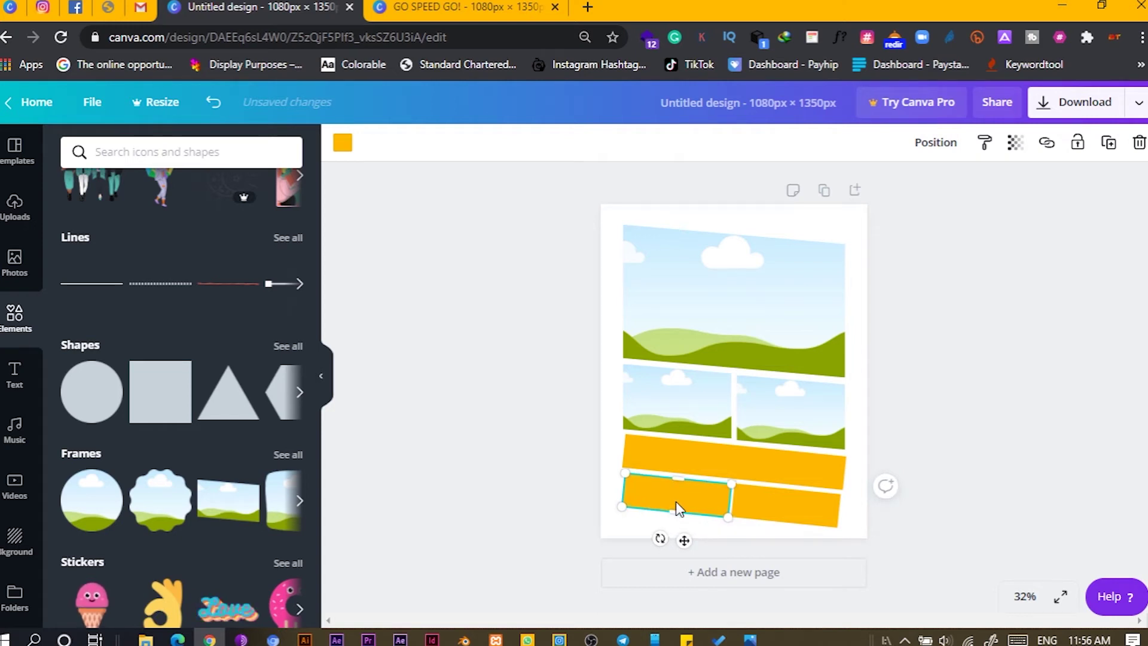
{"action": "left_click", "coordinate": [617, 546]}
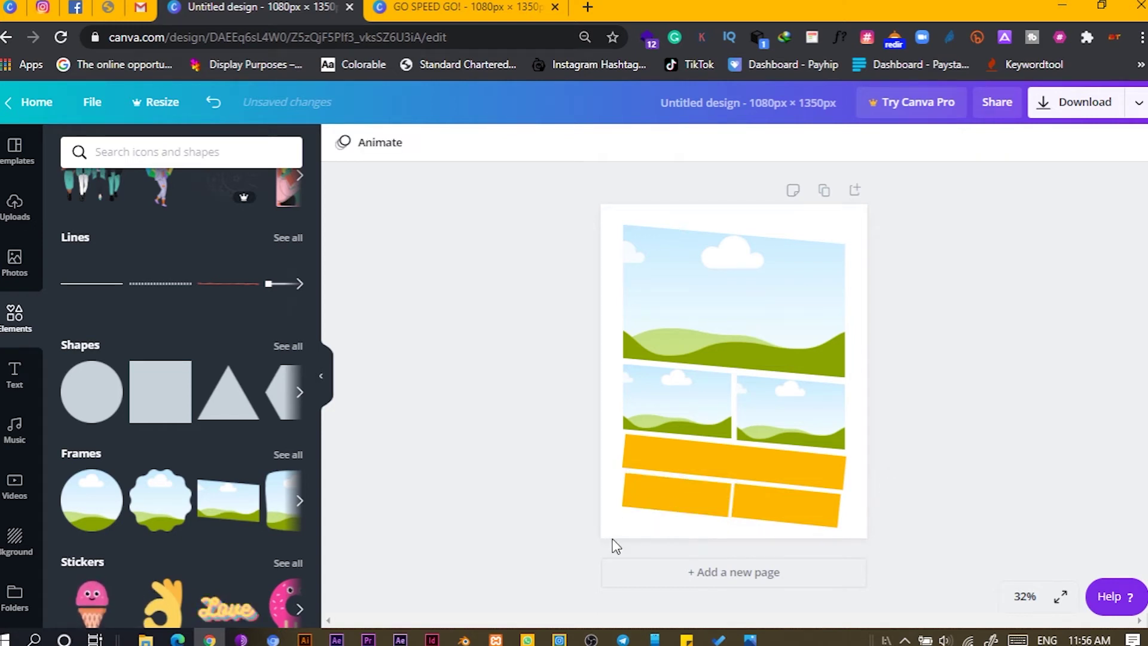
{"action": "left_click", "coordinate": [640, 501]}
{"action": "left_click_drag", "start_coordinate": [622, 488], "coordinate": [623, 489]}
{"action": "left_click", "coordinate": [780, 507]}
{"action": "left_click_drag", "start_coordinate": [847, 508], "coordinate": [843, 508]}
- Select all frames and bars and shrink the arrangement to about 844 × 1,139
{"action": "left_click", "coordinate": [827, 469]}
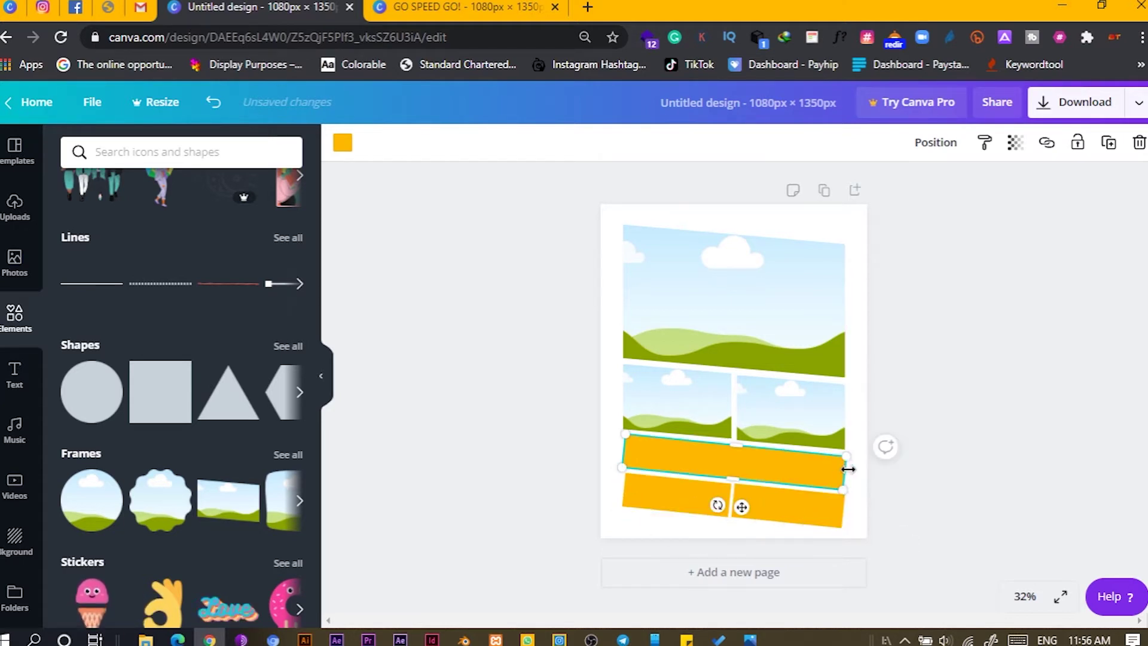
{"action": "left_click_drag", "start_coordinate": [652, 523], "coordinate": [777, 267]}
{"action": "left_click_drag", "start_coordinate": [840, 527], "coordinate": [811, 516]}
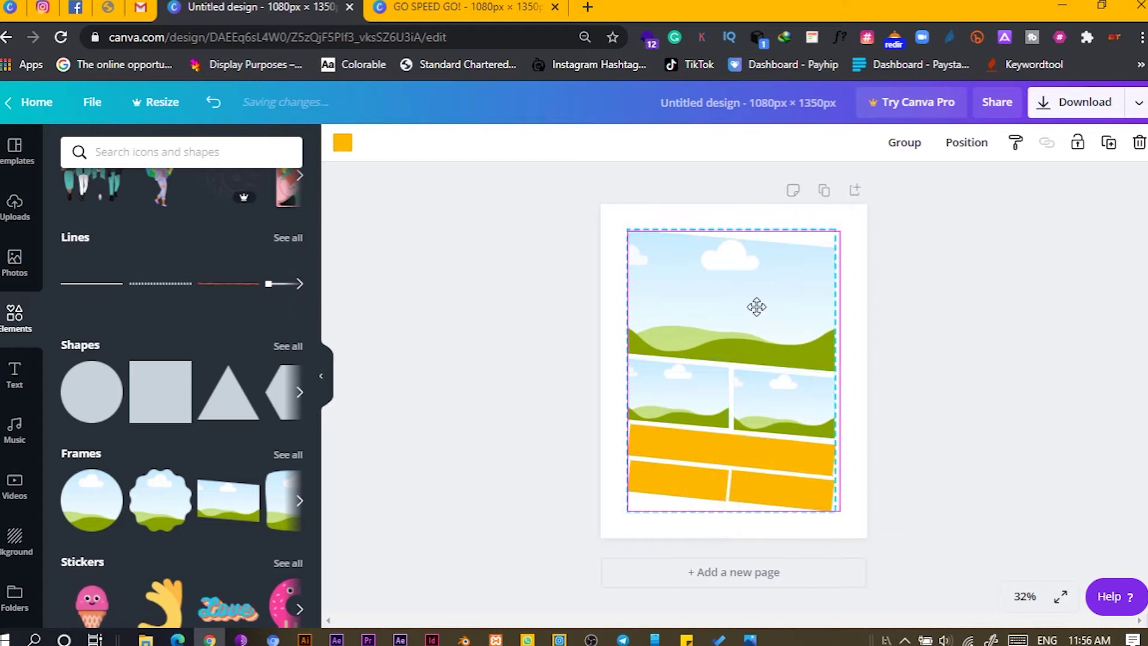
{"action": "left_click", "coordinate": [517, 363]}
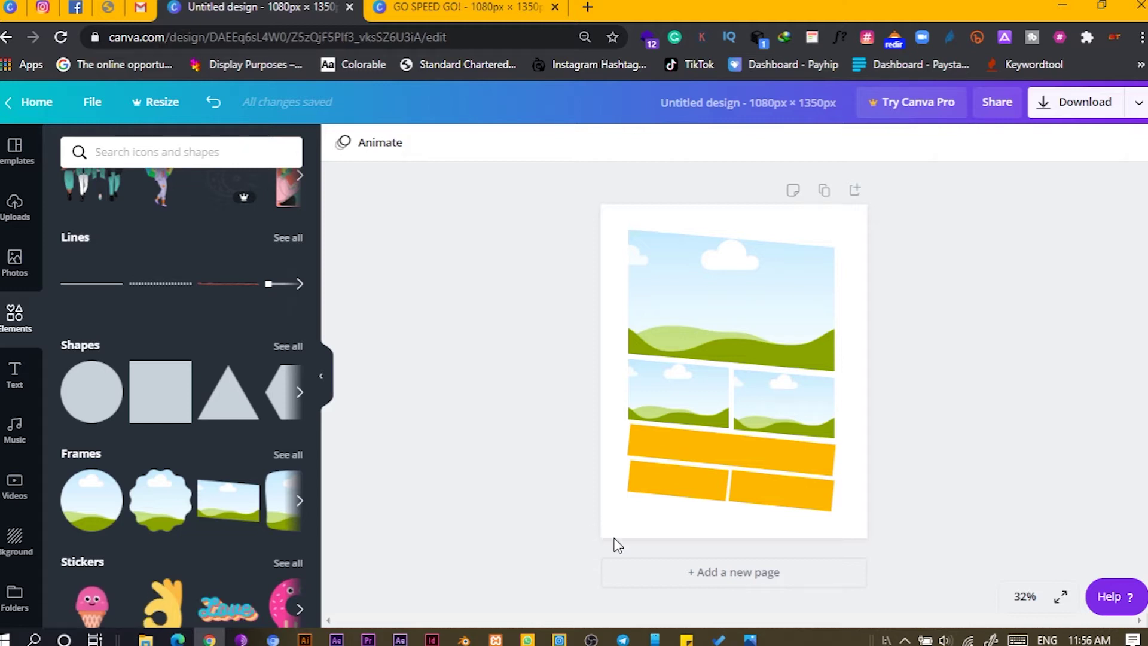
{"action": "left_click", "coordinate": [161, 392]}
{"action": "left_click_drag", "start_coordinate": [734, 472], "coordinate": [669, 549]}
{"action": "key", "text": "Delete"}
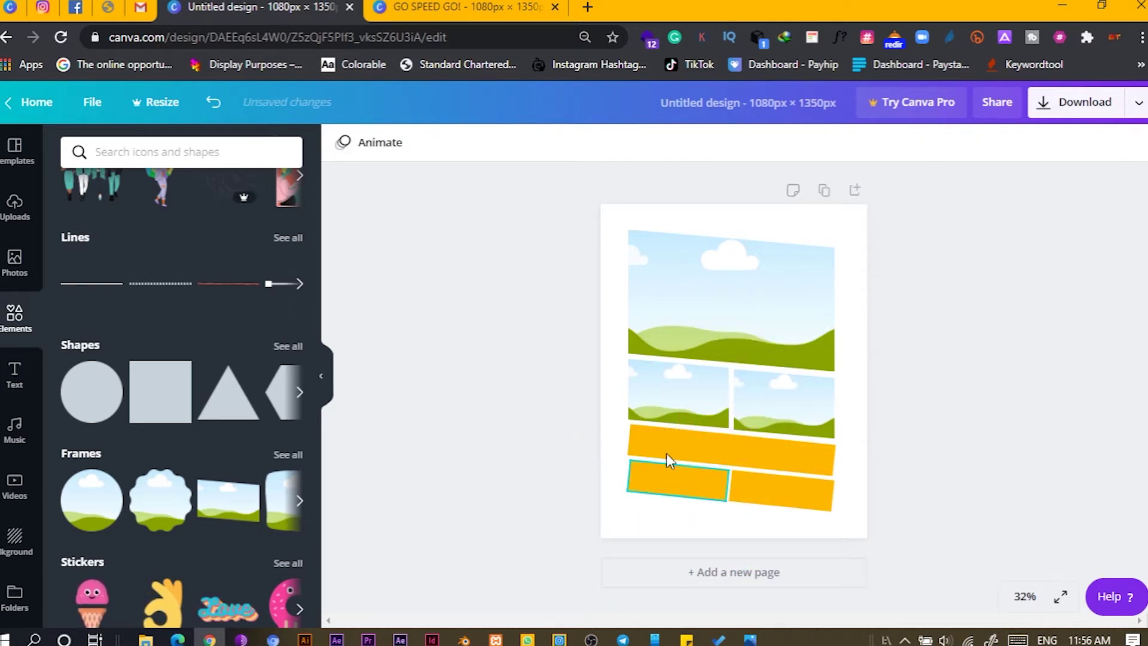
- Copy the lower-left yellow bar and stretch it into a tilted band along the page bottom
{"action": "left_click", "coordinate": [668, 450]}
{"action": "key", "text": "ctrl+z"}
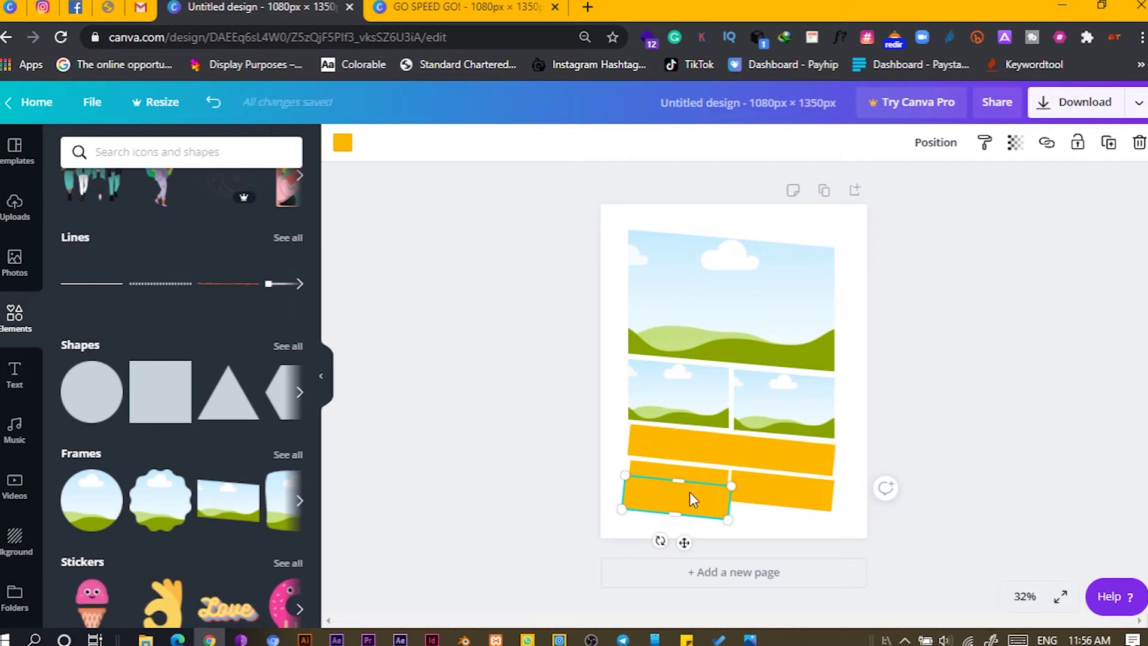
{"action": "left_click_drag", "start_coordinate": [731, 504], "coordinate": [919, 520]}
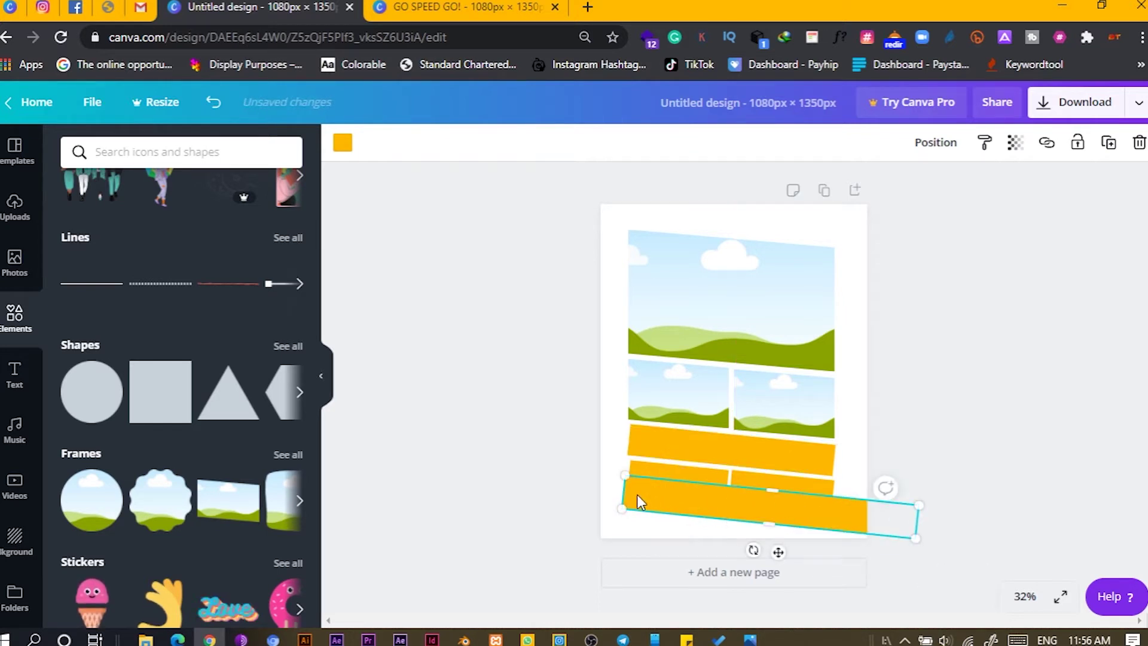
{"action": "left_click_drag", "start_coordinate": [576, 495], "coordinate": [526, 505]}
{"action": "left_click_drag", "start_coordinate": [717, 518], "coordinate": [710, 547]}
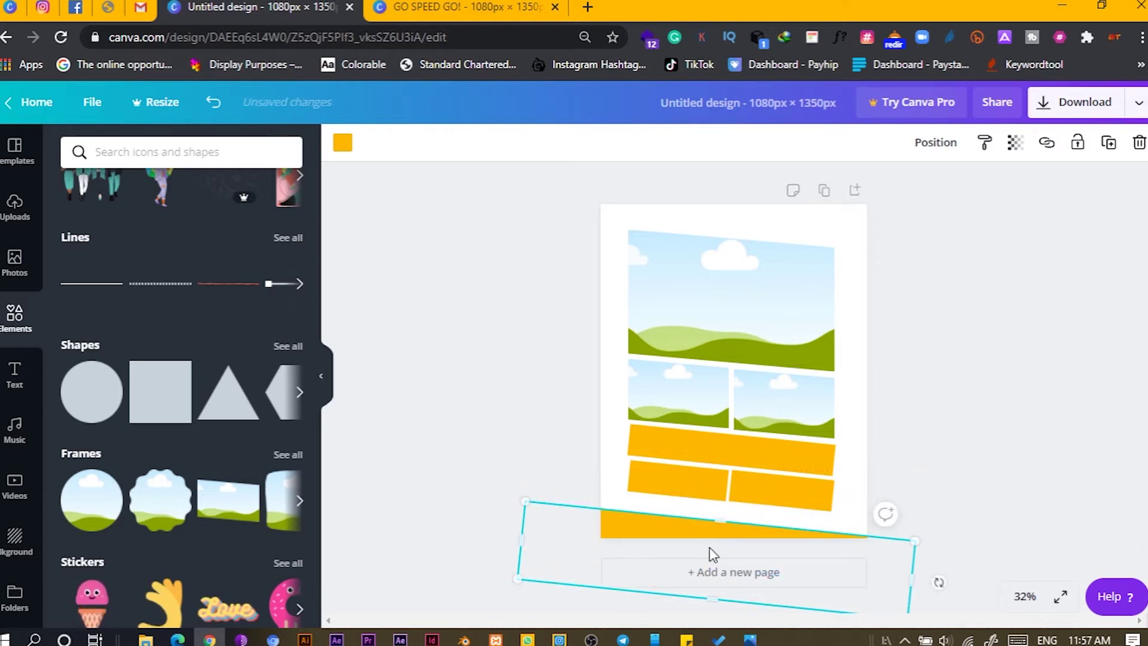
- Copy-paste the bottom band to the top edge and nudge the frames and bars up
{"action": "right_click", "coordinate": [619, 530]}
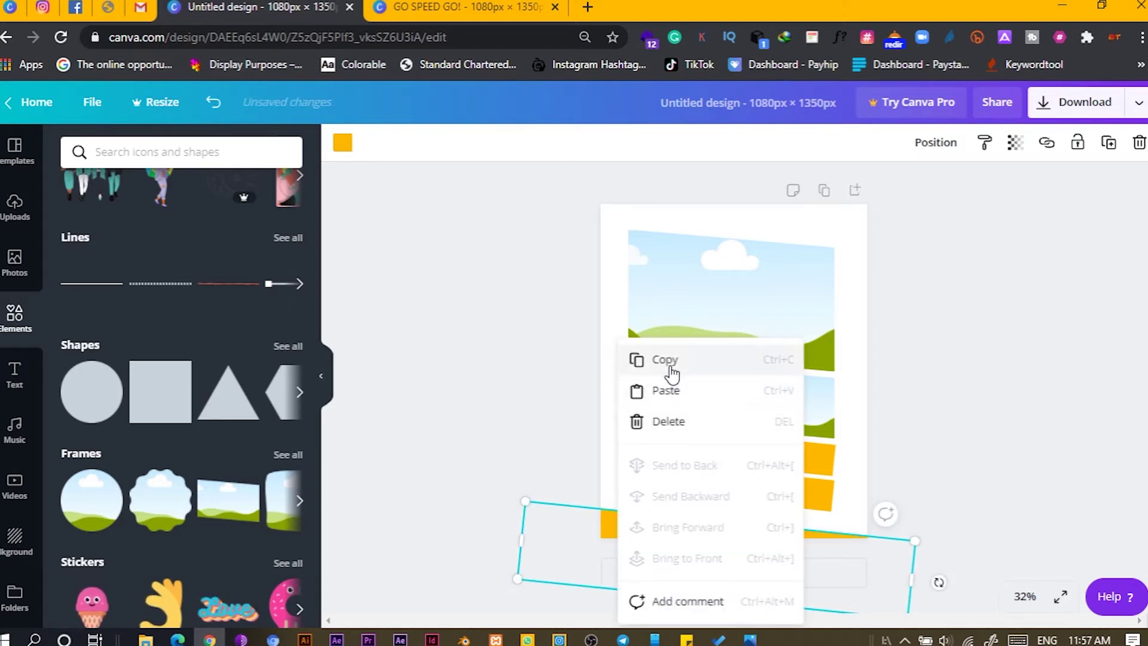
{"action": "left_click", "coordinate": [672, 373]}
{"action": "right_click", "coordinate": [644, 530]}
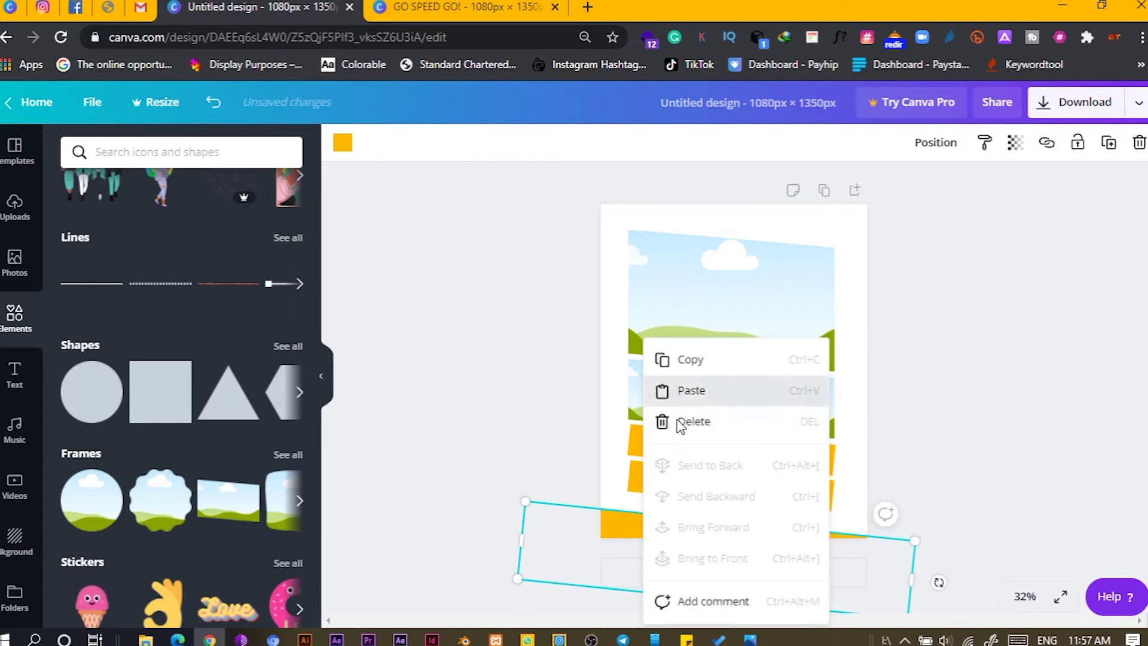
{"action": "left_click", "coordinate": [681, 396]}
{"action": "left_click_drag", "start_coordinate": [622, 528], "coordinate": [668, 151]}
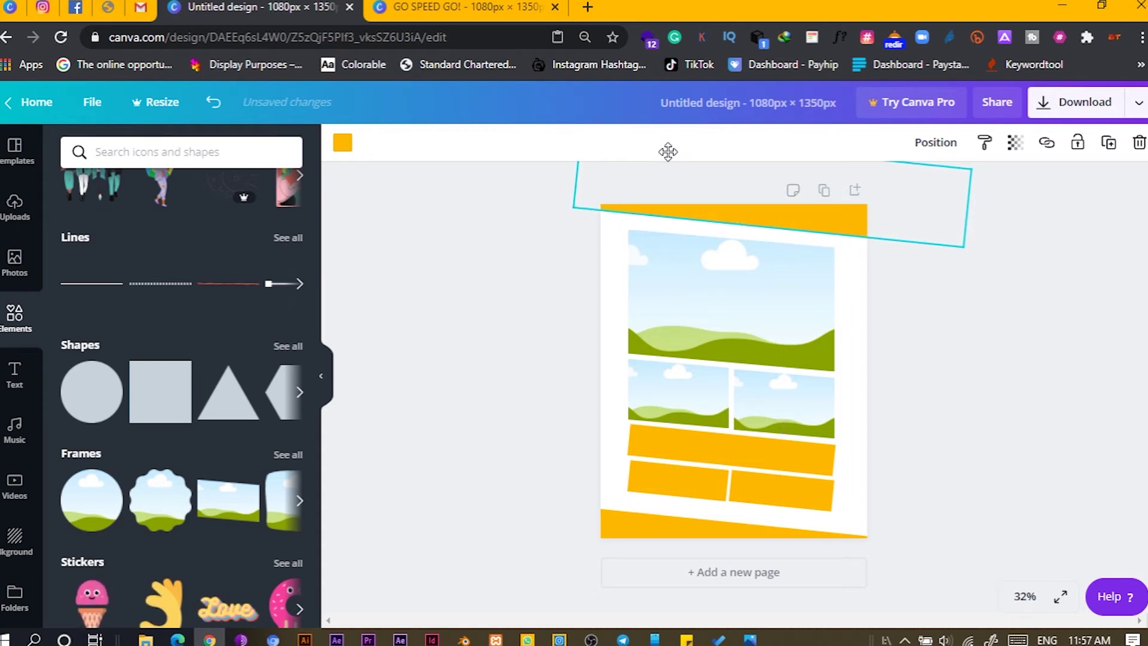
{"action": "left_click_drag", "start_coordinate": [540, 234], "coordinate": [861, 505]}
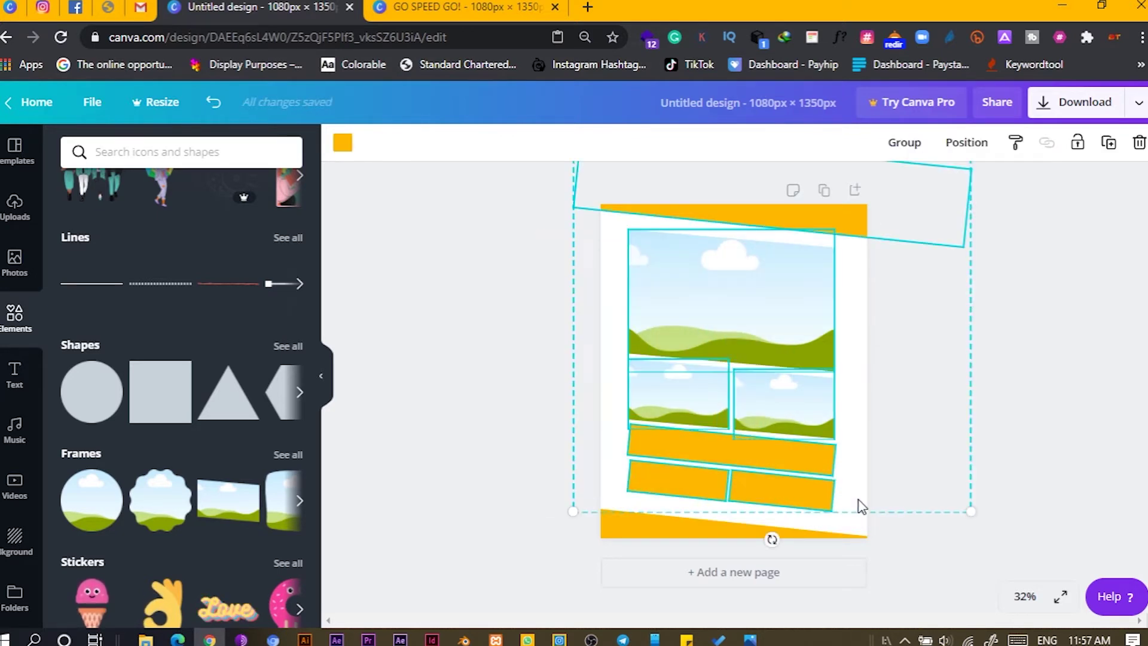
{"action": "key", "text": "shift+Up"}
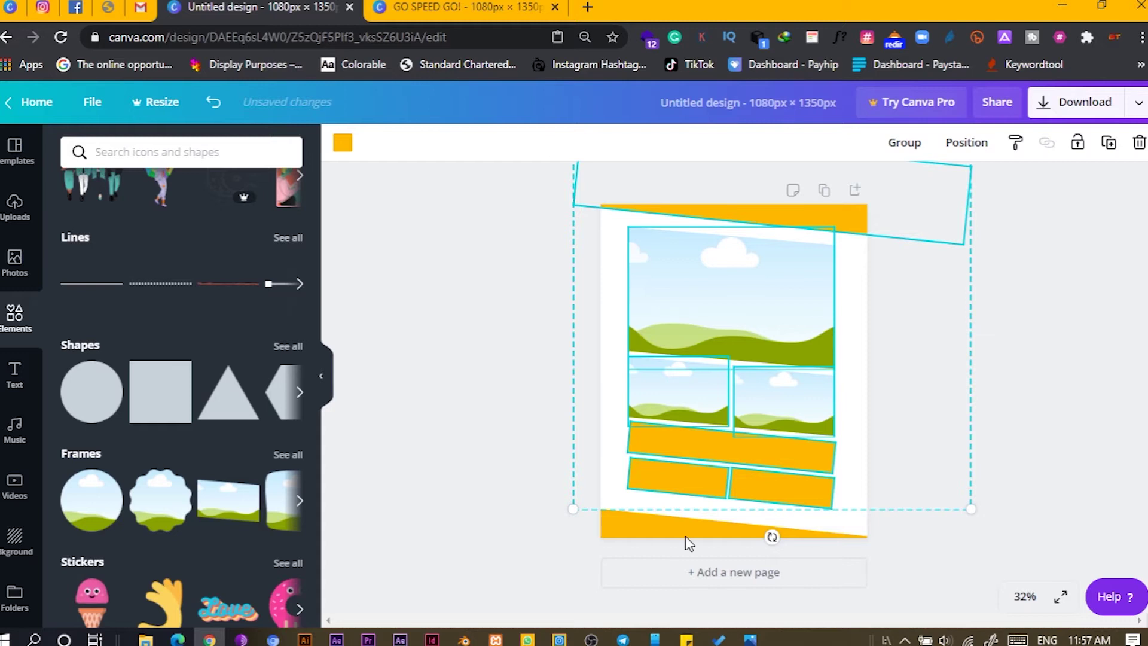
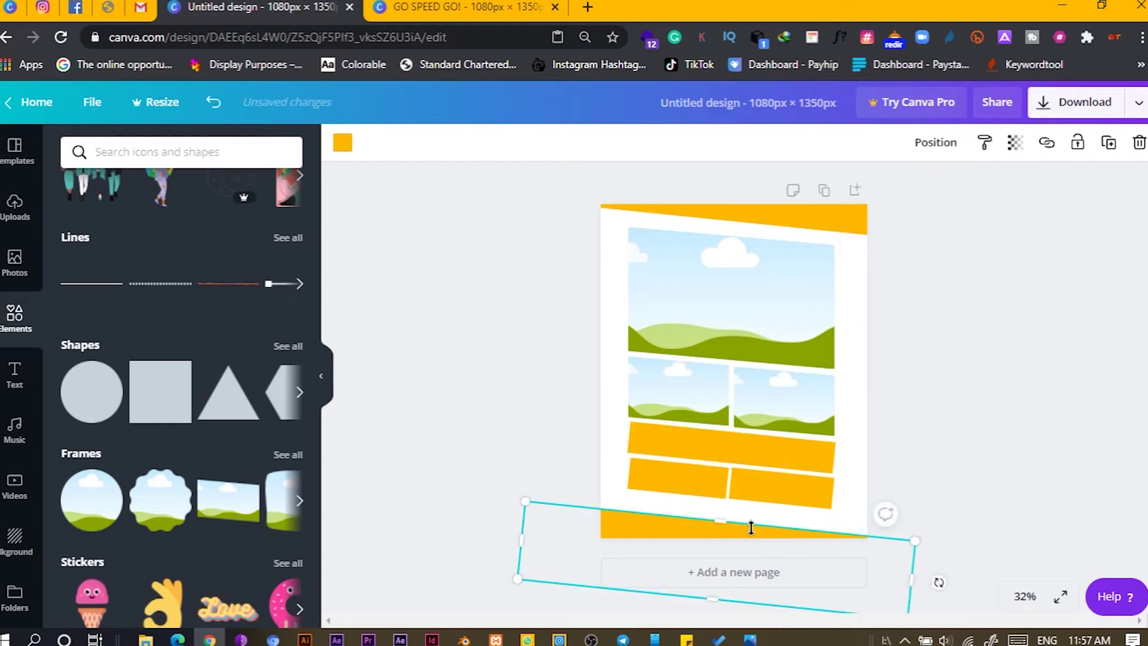
- Drag the tilted yellow band down onto the bottom edge of the page
{"action": "left_click_drag", "start_coordinate": [636, 534], "coordinate": [628, 520]}
{"action": "left_click", "coordinate": [469, 393]}
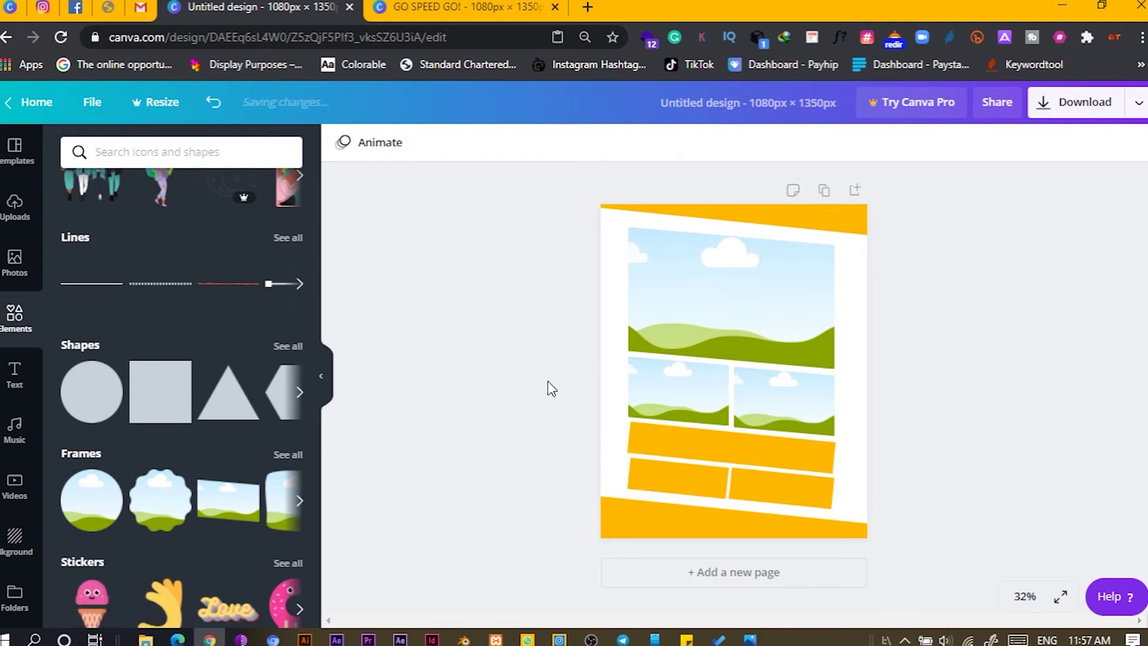
{"action": "left_click", "coordinate": [16, 210]}
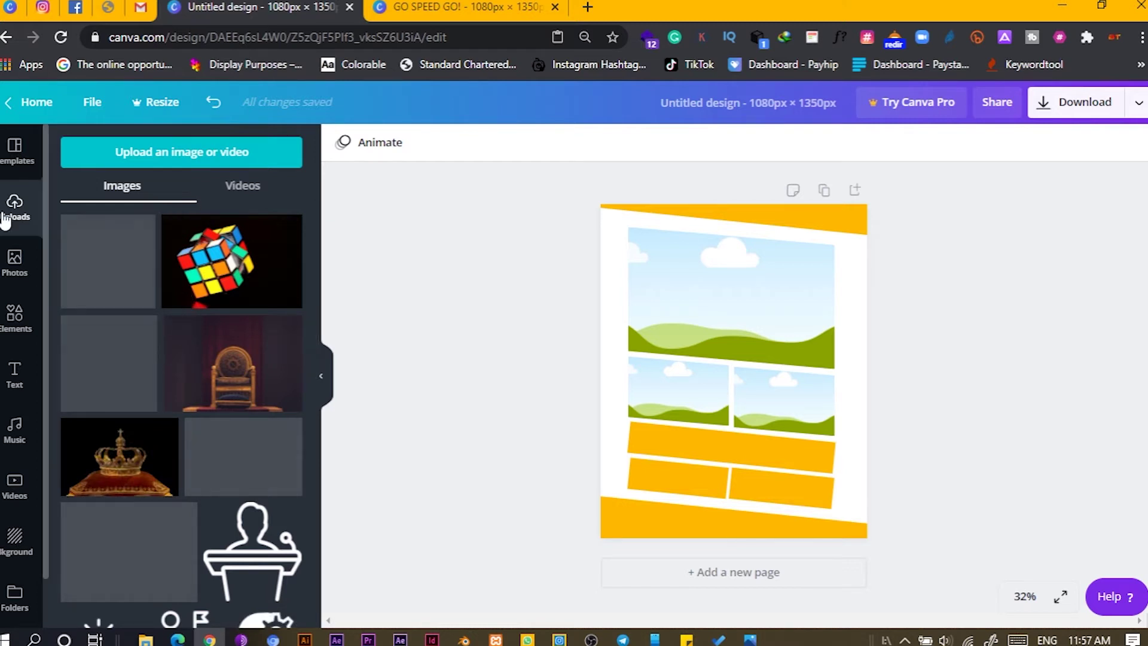
- Search stock photos for 'jockey' and slightly enlarge all the selected layout elements
{"action": "left_click", "coordinate": [14, 262]}
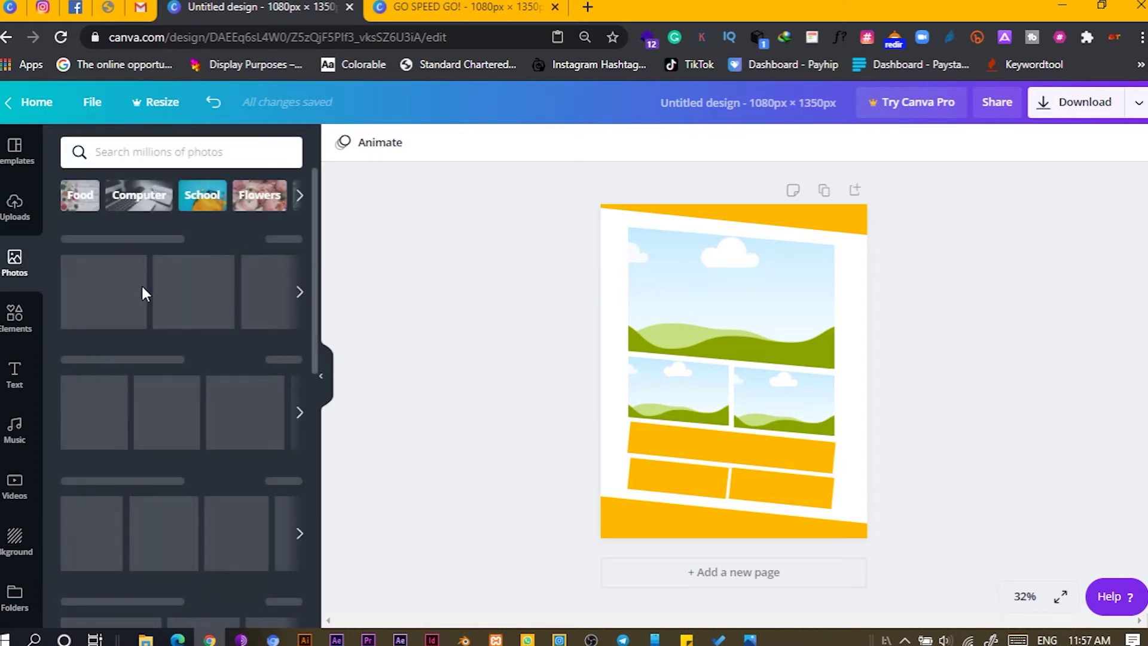
{"action": "left_click", "coordinate": [171, 159]}
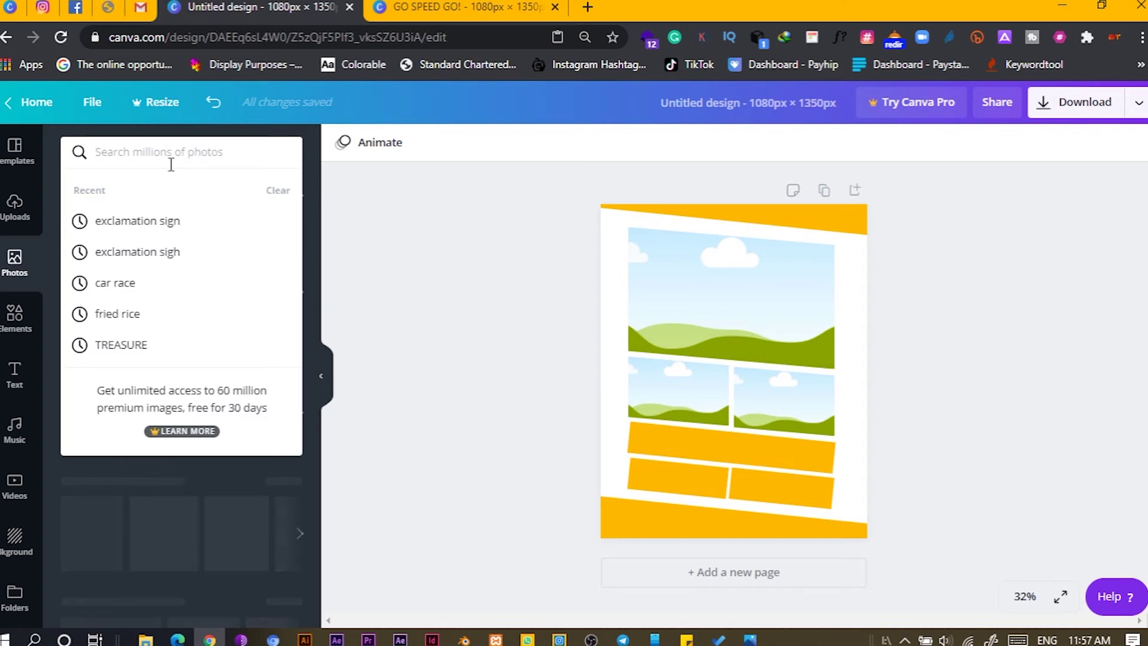
{"action": "type", "text": "jock"}
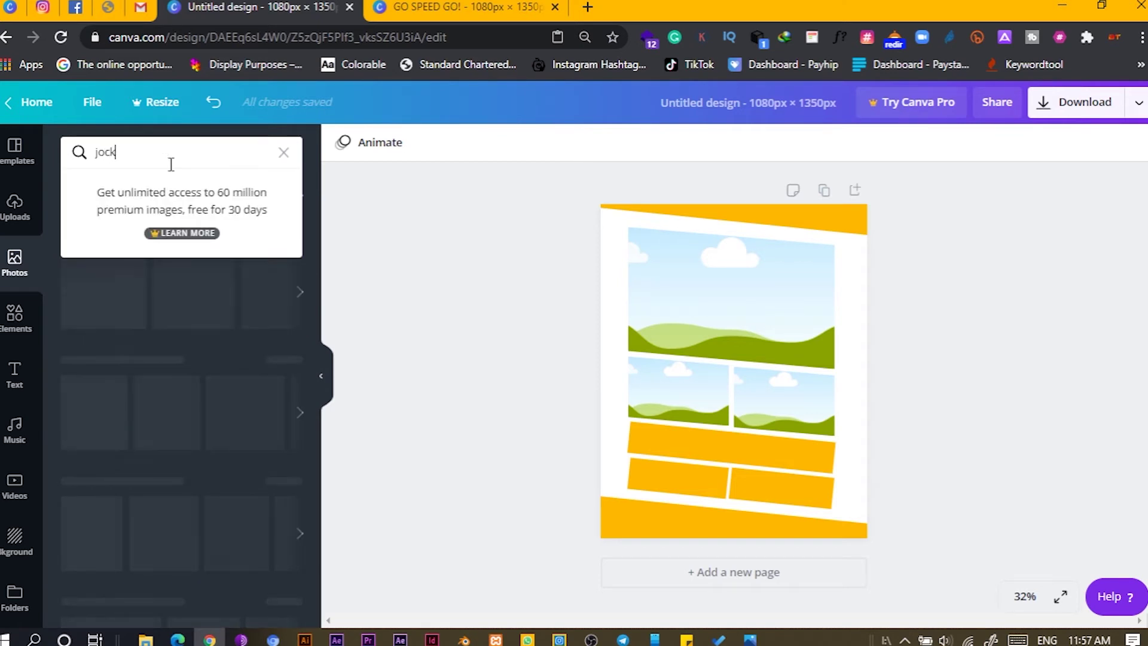
{"action": "type", "text": "ey"}
{"action": "key", "text": "Return"}
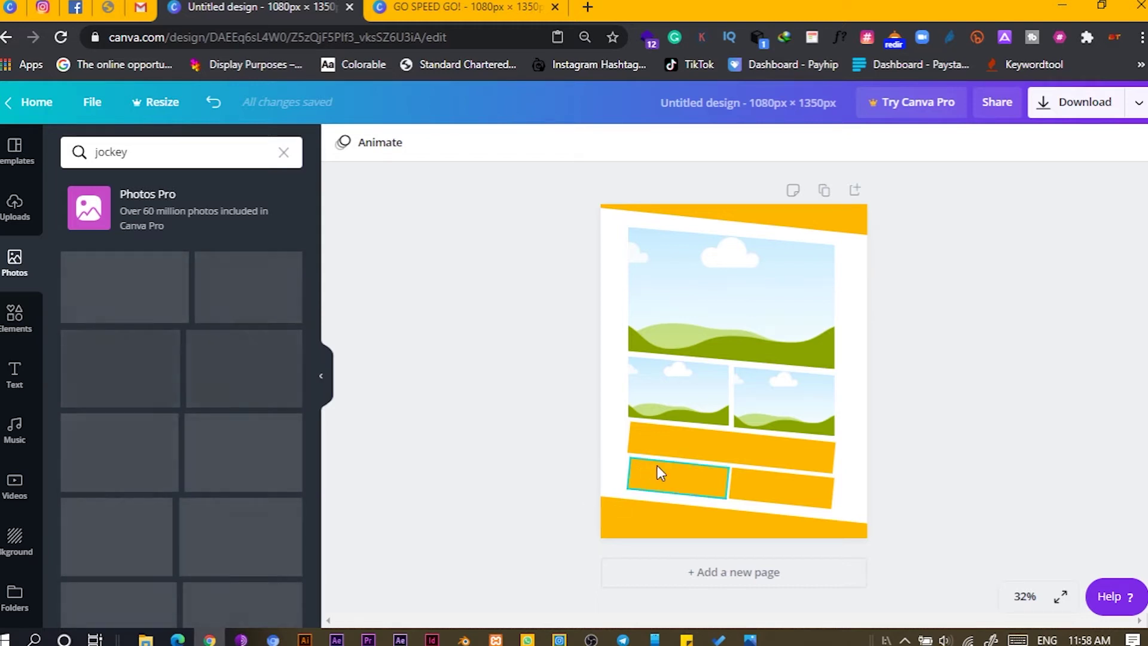
{"action": "left_click_drag", "start_coordinate": [562, 264], "coordinate": [840, 514]}
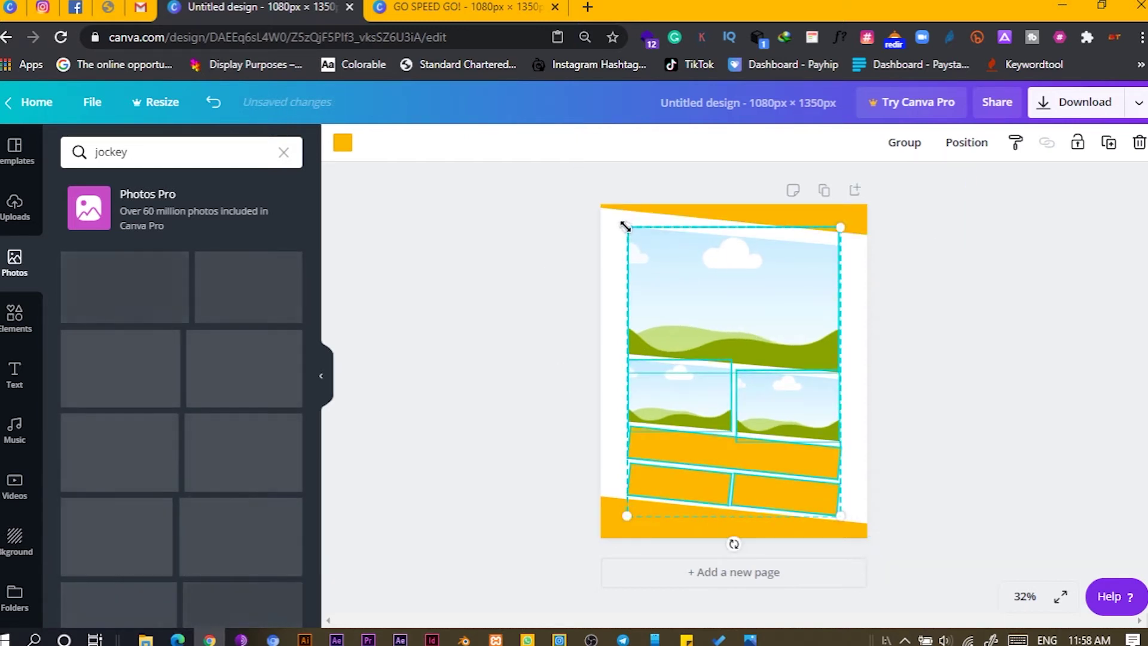
{"action": "left_click_drag", "start_coordinate": [626, 228], "coordinate": [623, 222]}
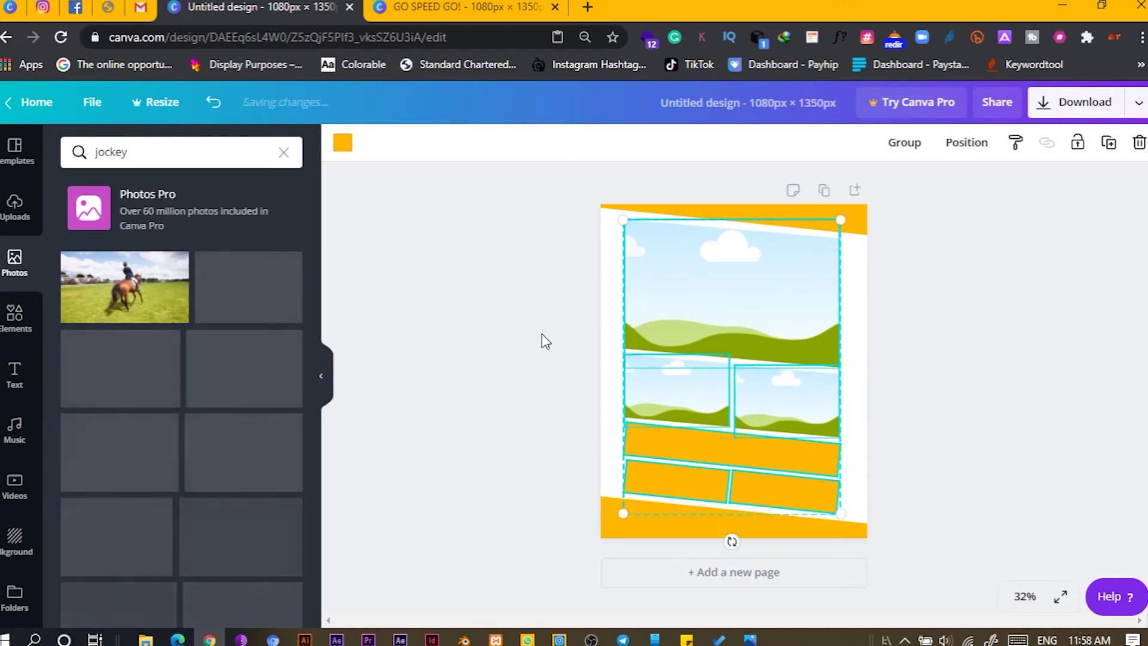
- Narrow the lower-left yellow block slightly
{"action": "left_click", "coordinate": [499, 344]}
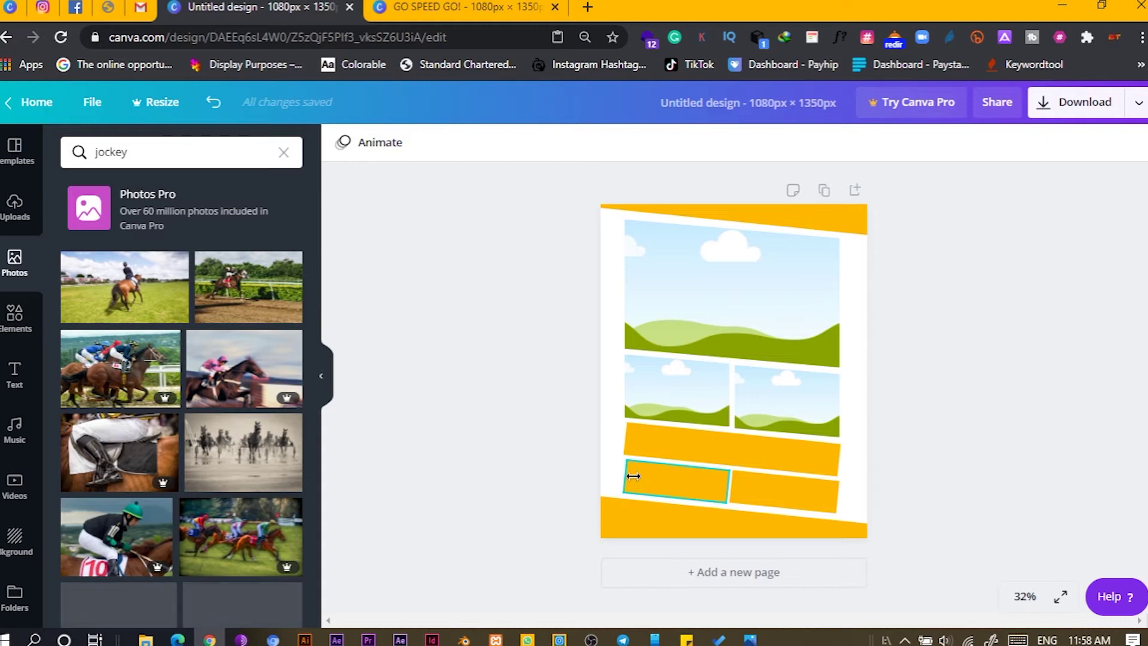
{"action": "left_click_drag", "start_coordinate": [633, 476], "coordinate": [620, 477]}
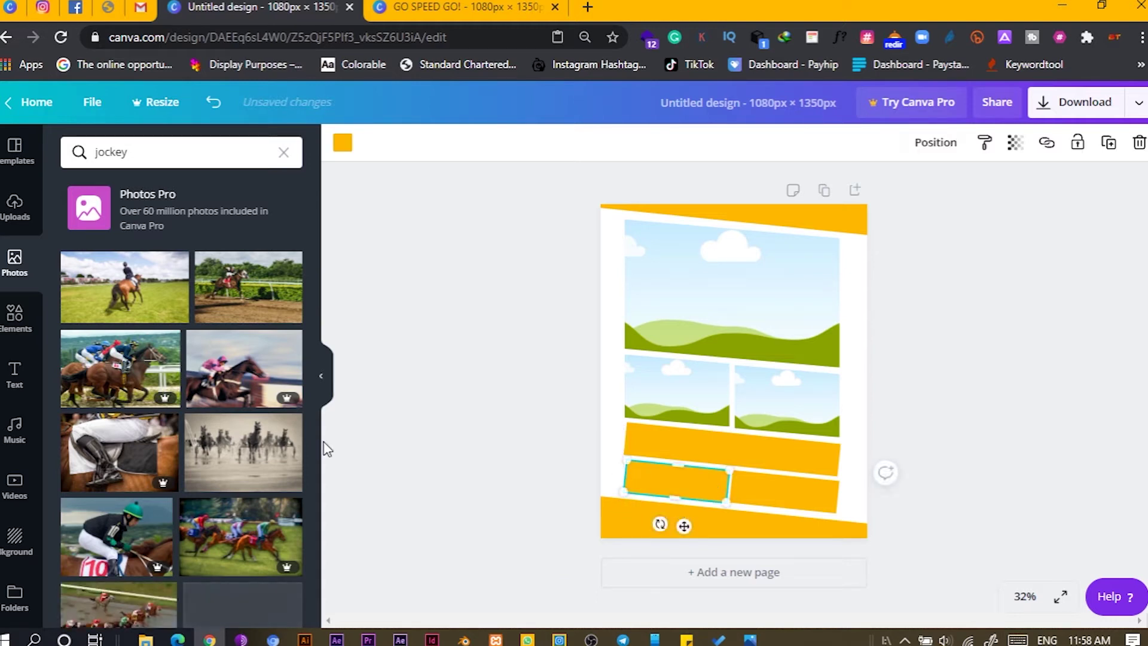
{"action": "left_click", "coordinate": [326, 448]}
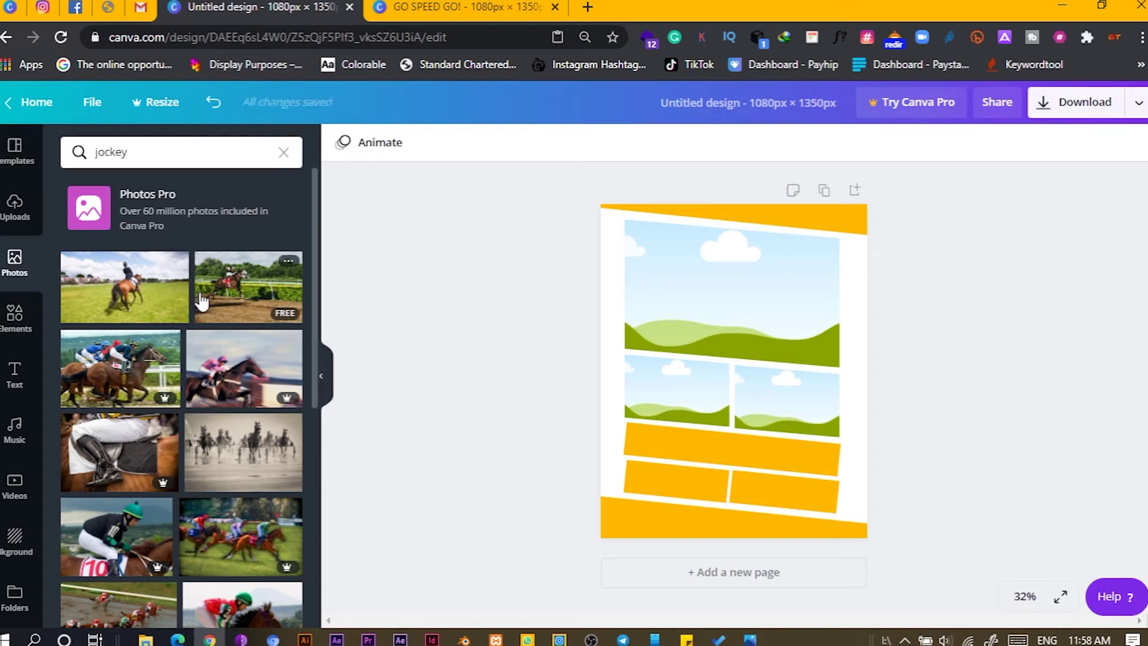
{"action": "left_click", "coordinate": [618, 302]}
{"action": "left_click", "coordinate": [430, 341]}
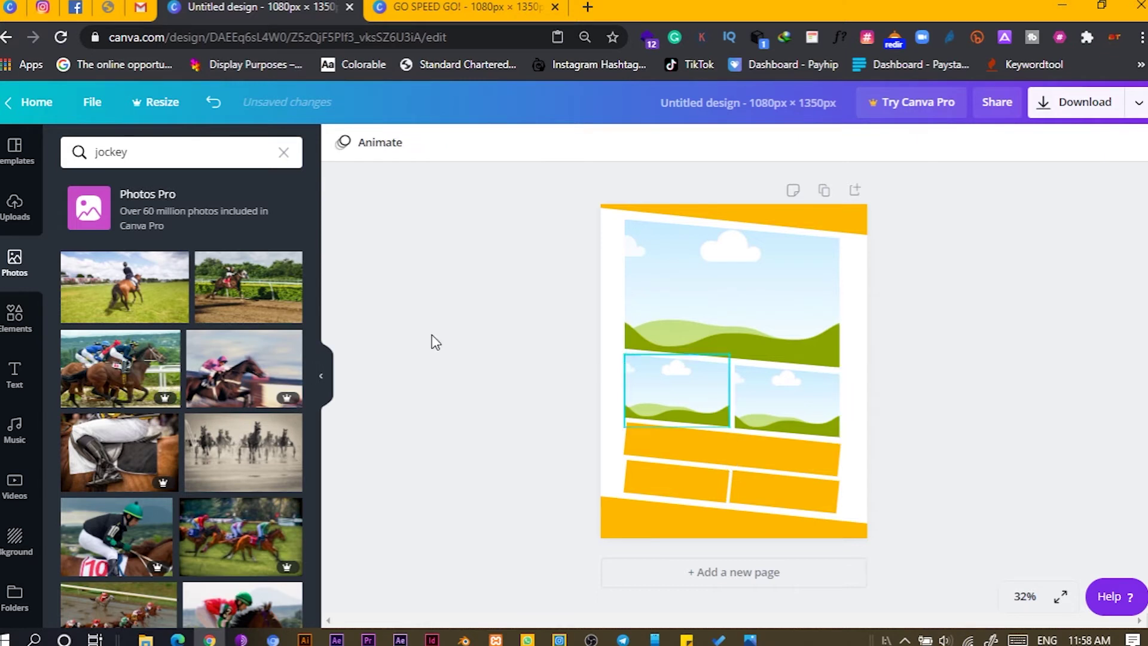
- Fill the top frame with the track jockey photo, cropped larger, then fill the lower-left frame too
{"action": "left_click_drag", "start_coordinate": [254, 290], "coordinate": [689, 293]}
{"action": "double_click", "coordinate": [688, 293]}
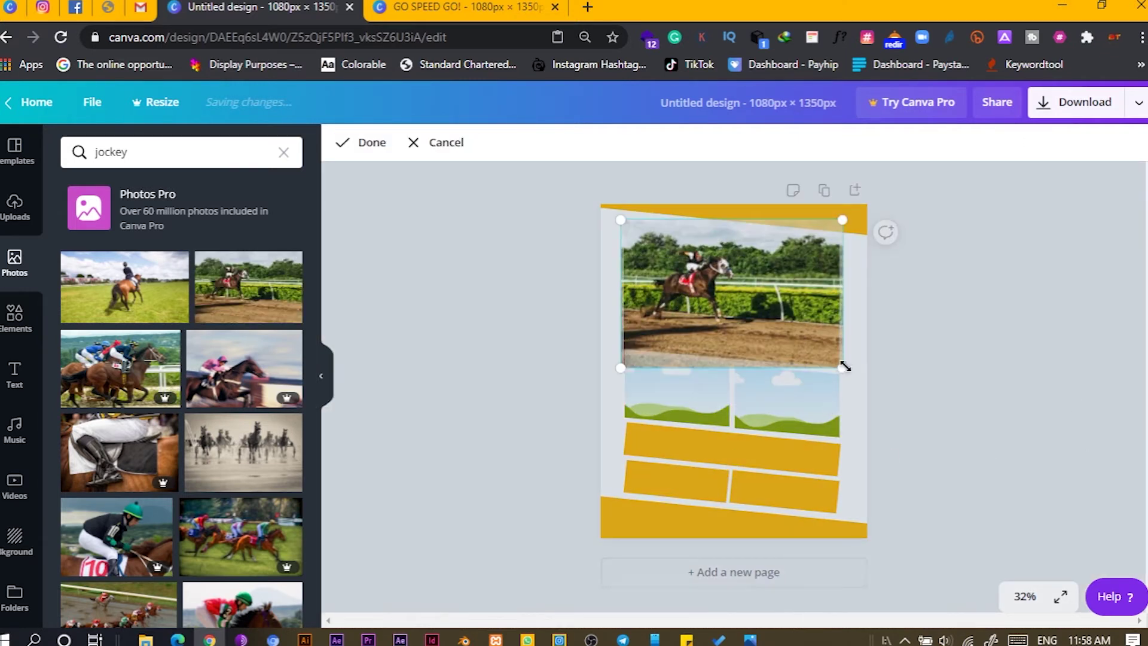
{"action": "left_click_drag", "start_coordinate": [844, 367], "coordinate": [1003, 544]}
{"action": "left_click_drag", "start_coordinate": [787, 341], "coordinate": [758, 330]}
{"action": "left_click", "coordinate": [529, 320]}
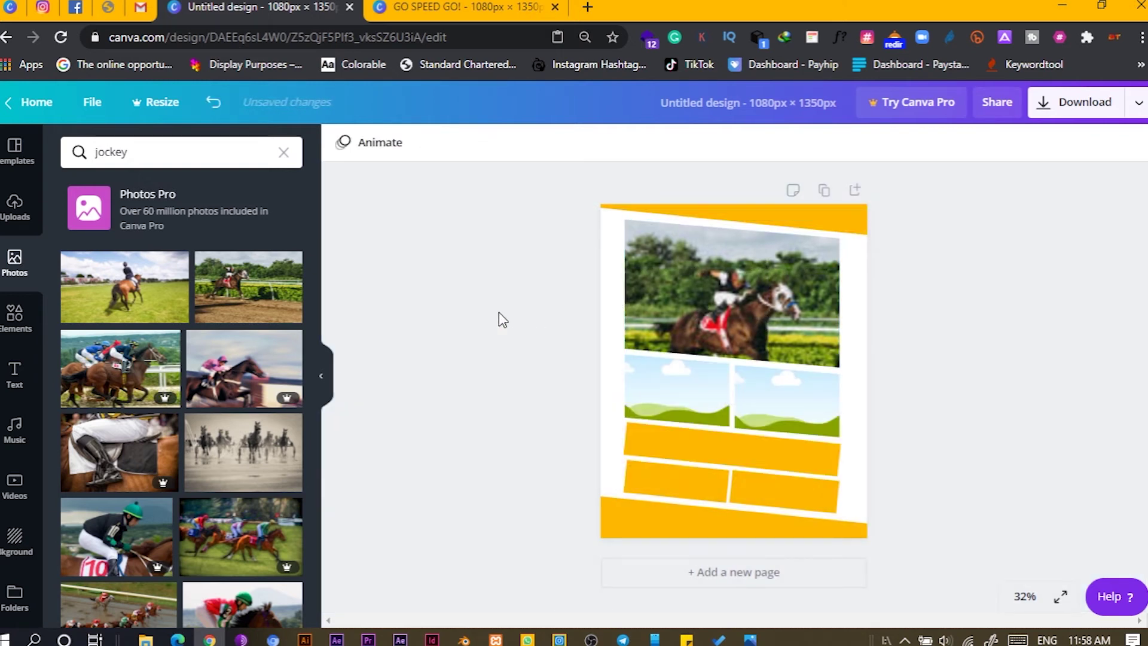
{"action": "left_click", "coordinate": [245, 294]}
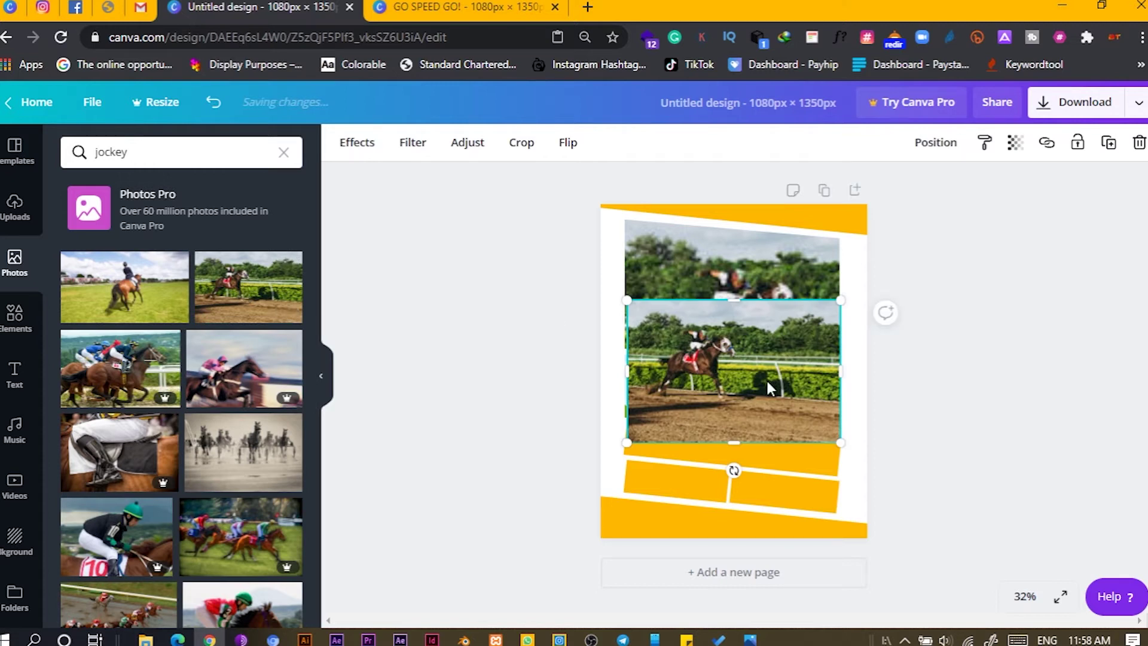
{"action": "left_click_drag", "start_coordinate": [767, 383], "coordinate": [678, 387]}
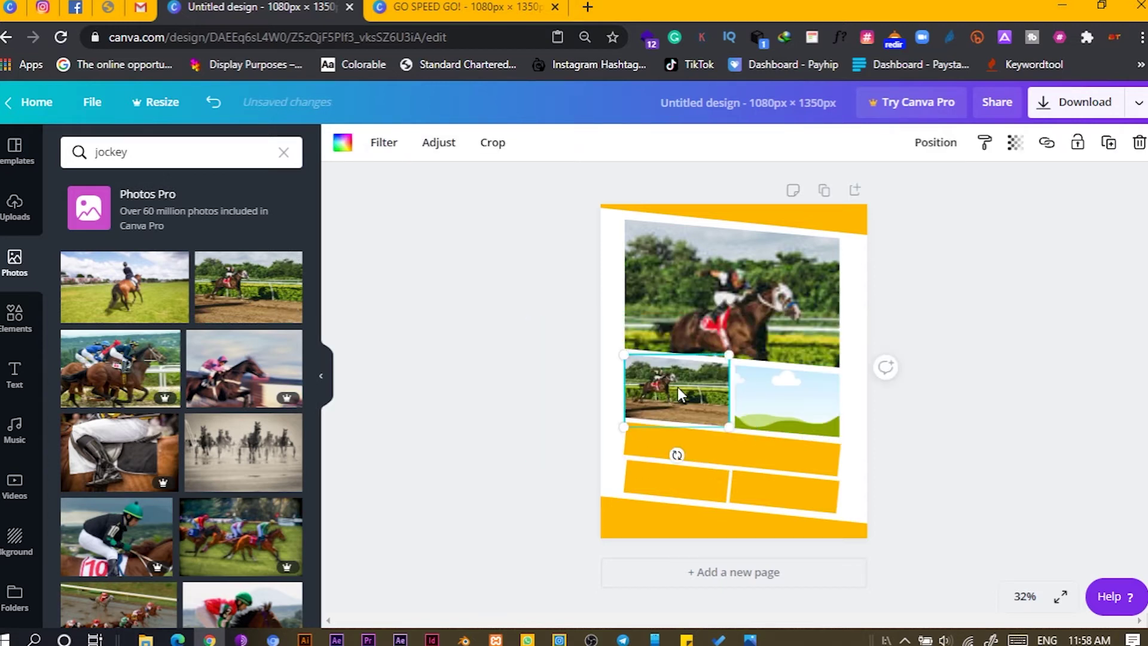
- Recrop the lower-left jockey photo, enlarging and shifting it to show the racetrack dirt
{"action": "double_click", "coordinate": [684, 382]}
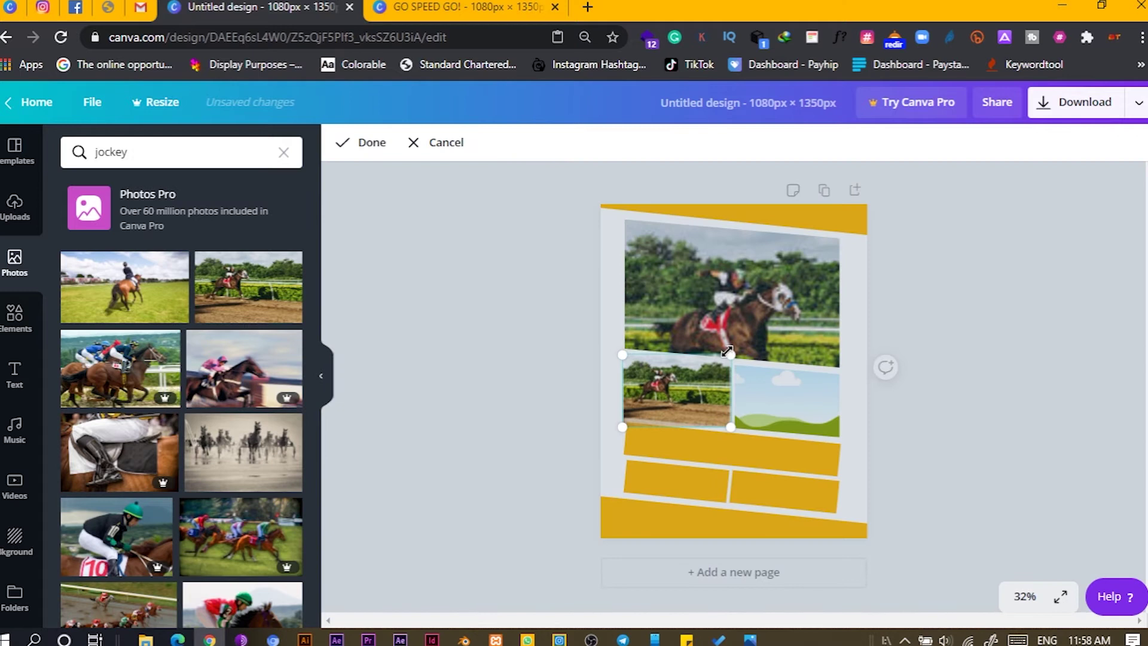
{"action": "left_click_drag", "start_coordinate": [729, 352], "coordinate": [998, 295]}
{"action": "left_click_drag", "start_coordinate": [825, 307], "coordinate": [845, 339]}
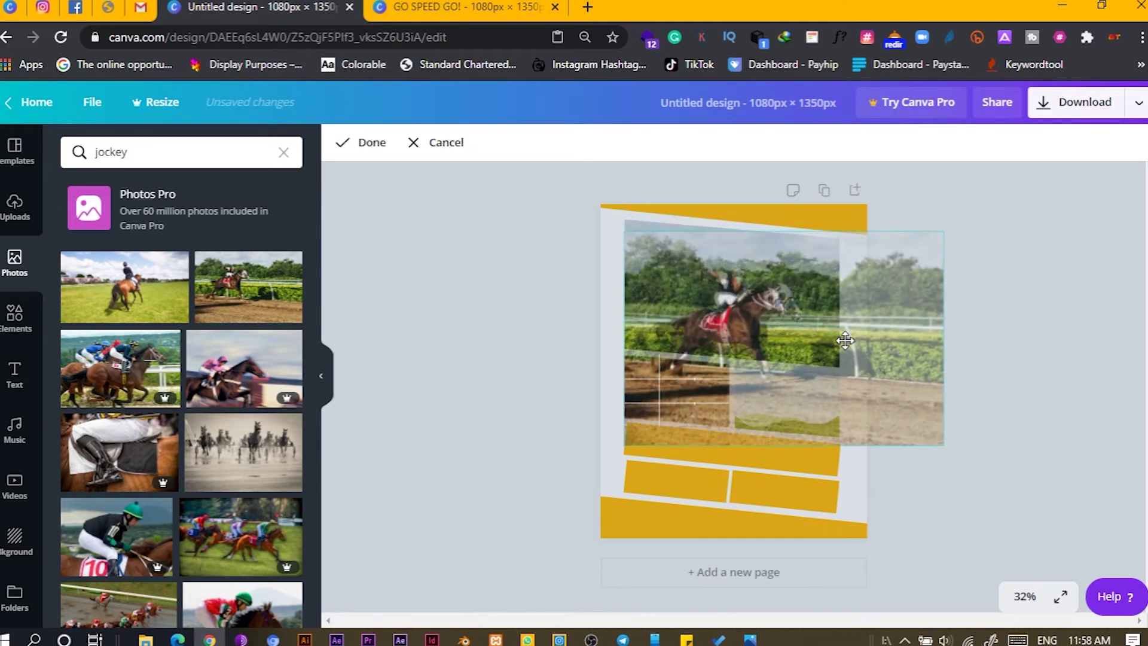
{"action": "left_click_drag", "start_coordinate": [944, 232], "coordinate": [982, 246]}
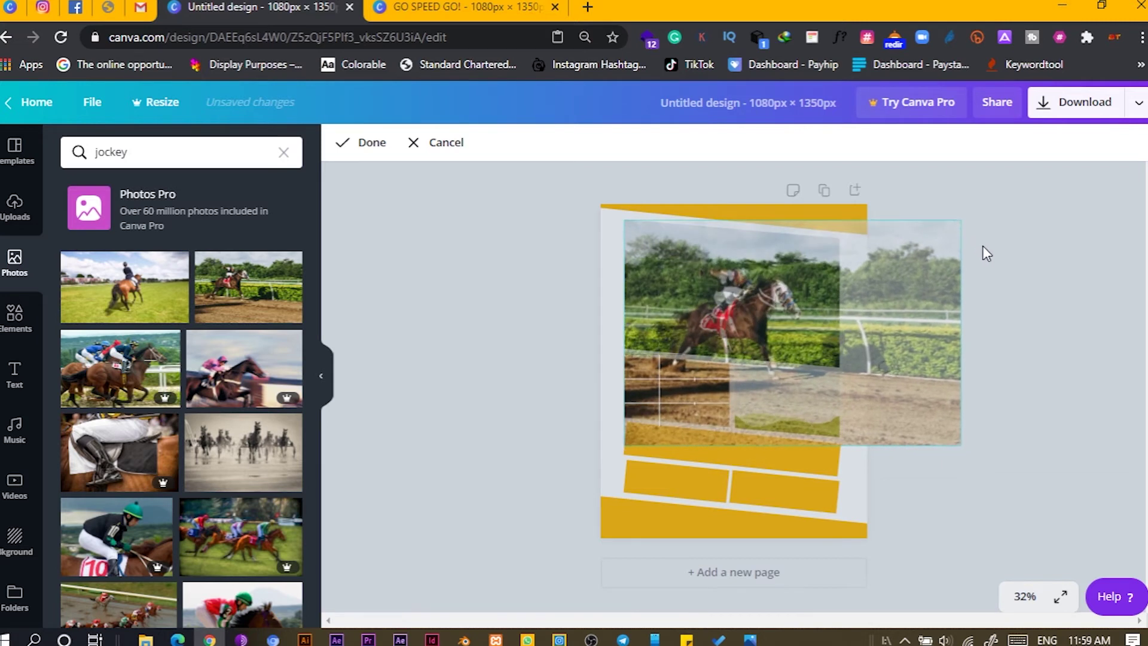
{"action": "left_click_drag", "start_coordinate": [815, 308], "coordinate": [815, 322]}
{"action": "left_click_drag", "start_coordinate": [959, 228], "coordinate": [981, 236]}
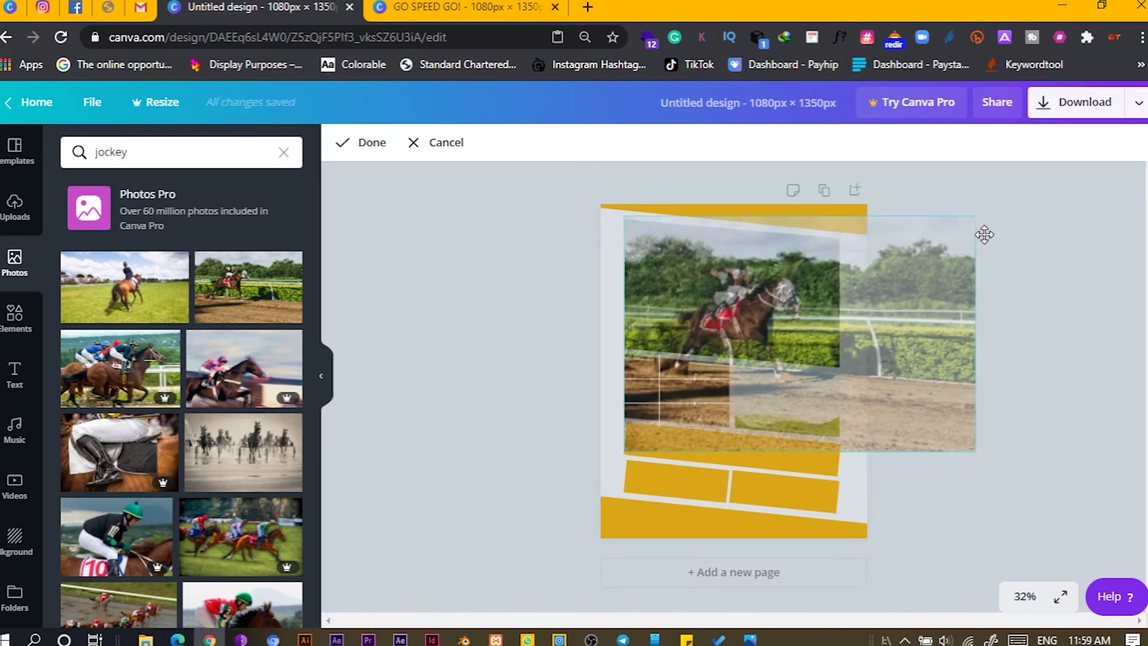
{"action": "left_click_drag", "start_coordinate": [800, 328], "coordinate": [784, 329]}
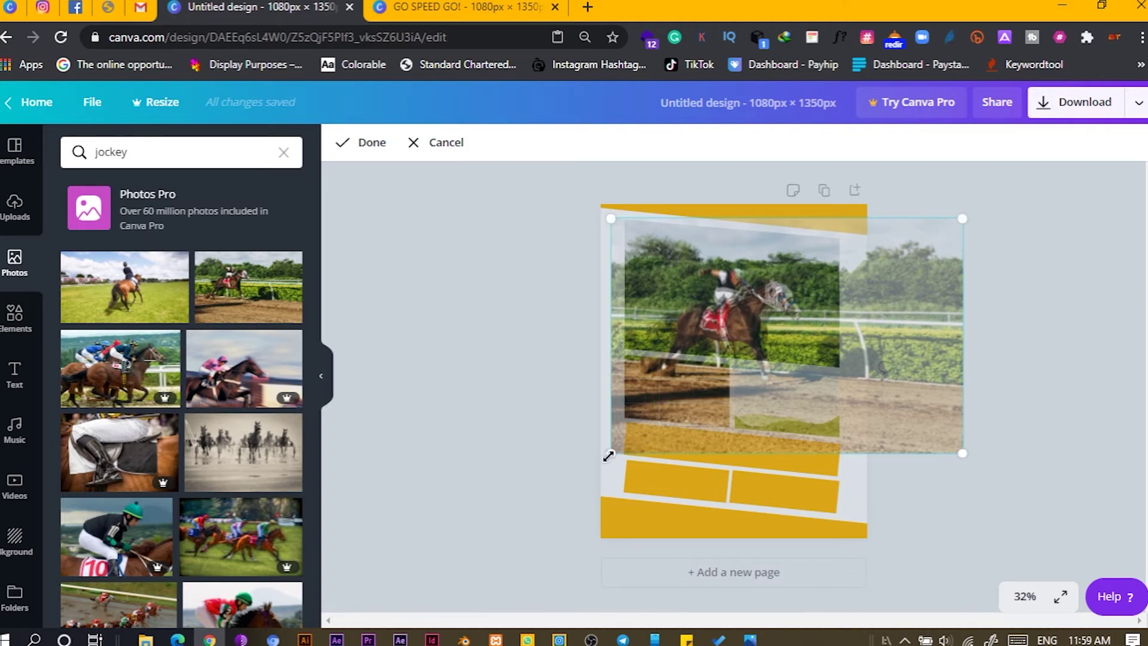
{"action": "left_click_drag", "start_coordinate": [606, 458], "coordinate": [614, 460]}
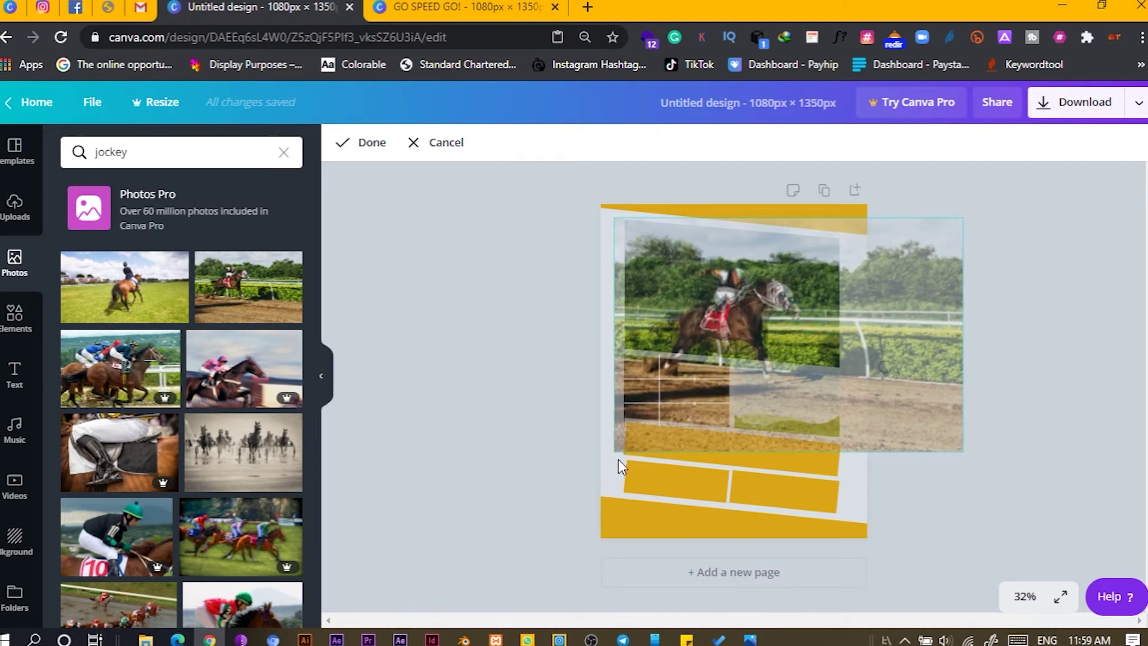
{"action": "left_click_drag", "start_coordinate": [962, 451], "coordinate": [969, 455]}
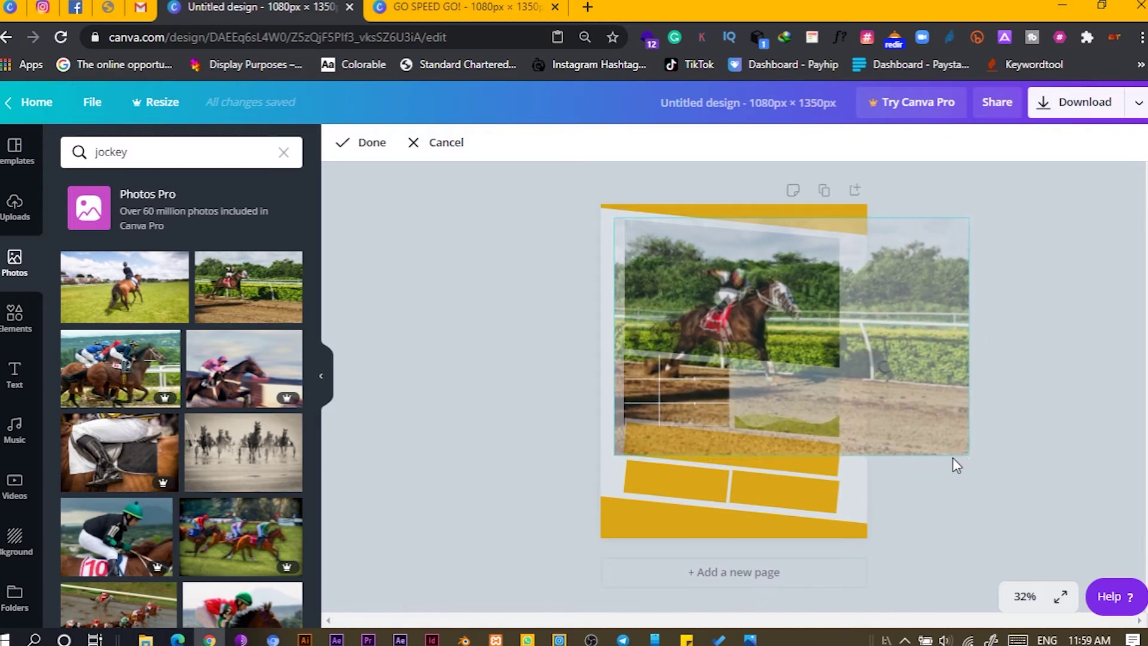
{"action": "left_click_drag", "start_coordinate": [780, 392], "coordinate": [776, 395]}
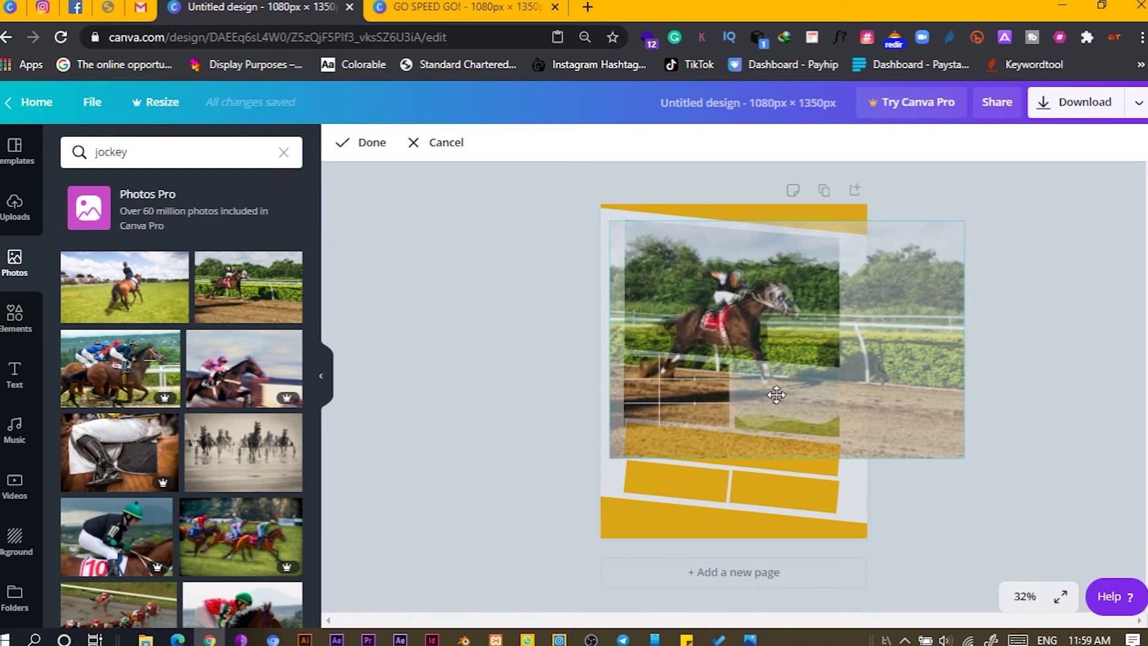
{"action": "left_click", "coordinate": [454, 389]}
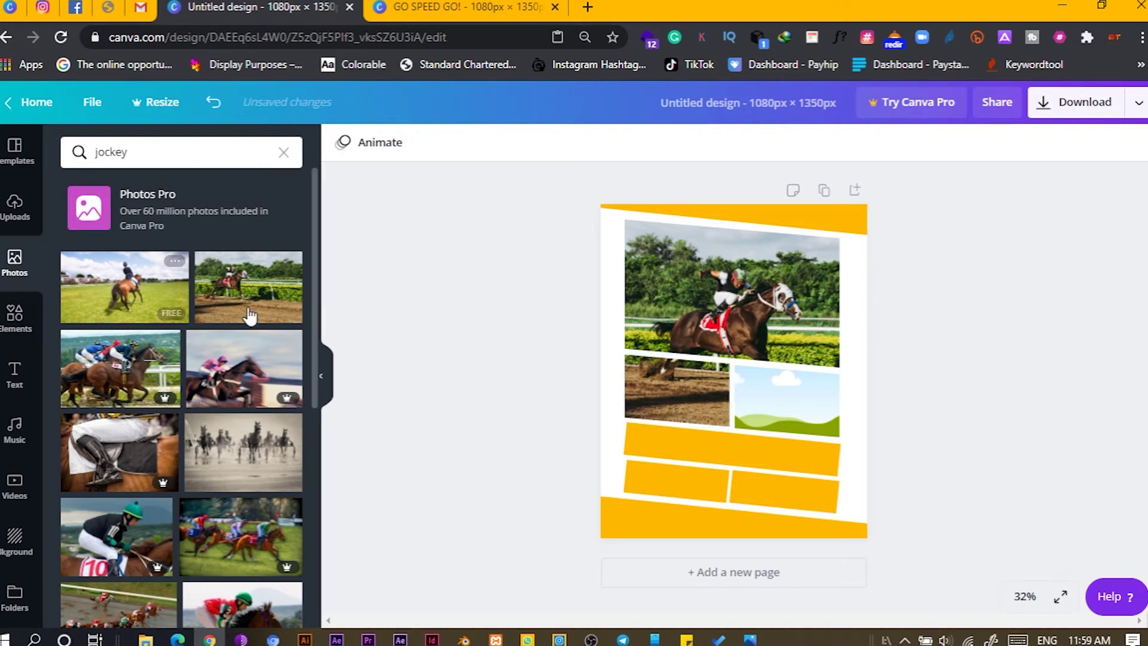
- Fill the small lower-right frame with the jockey photo, enlarged and shifted right to fit
{"action": "left_click", "coordinate": [261, 290]}
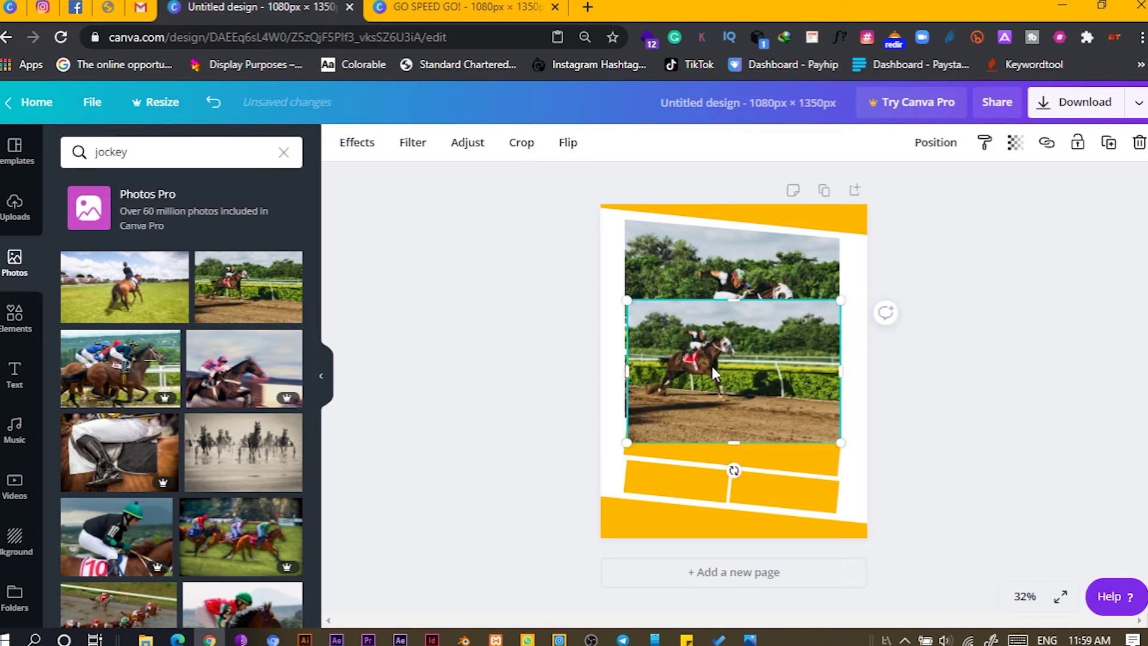
{"action": "left_click_drag", "start_coordinate": [712, 366], "coordinate": [807, 403]}
{"action": "double_click", "coordinate": [807, 403]}
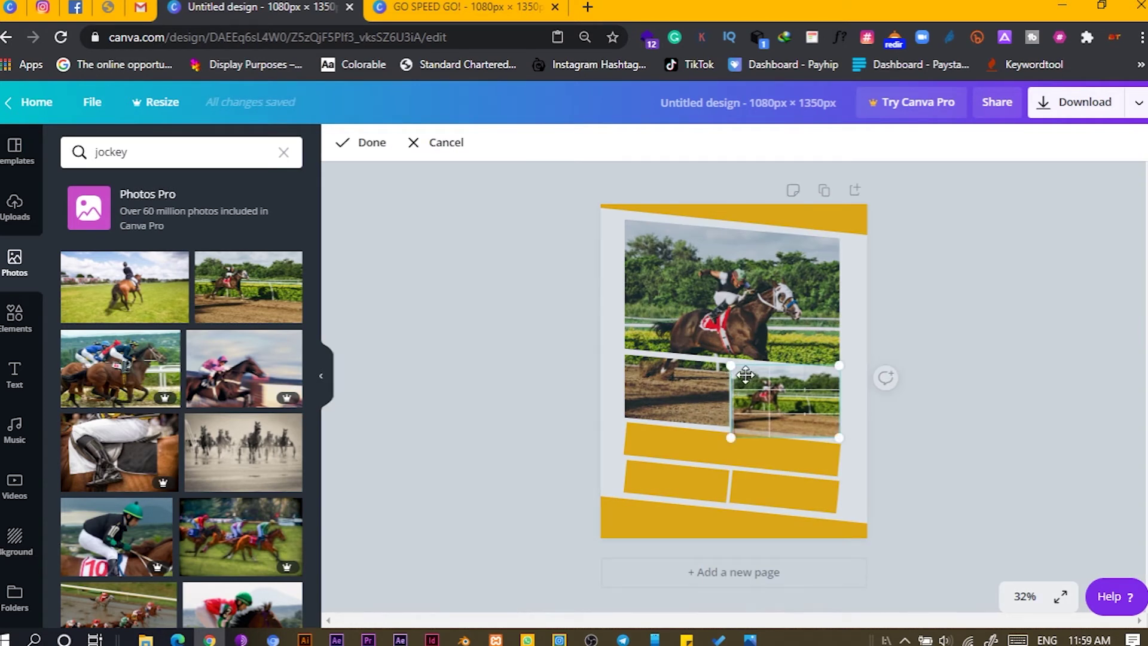
{"action": "left_click_drag", "start_coordinate": [724, 362], "coordinate": [487, 197]}
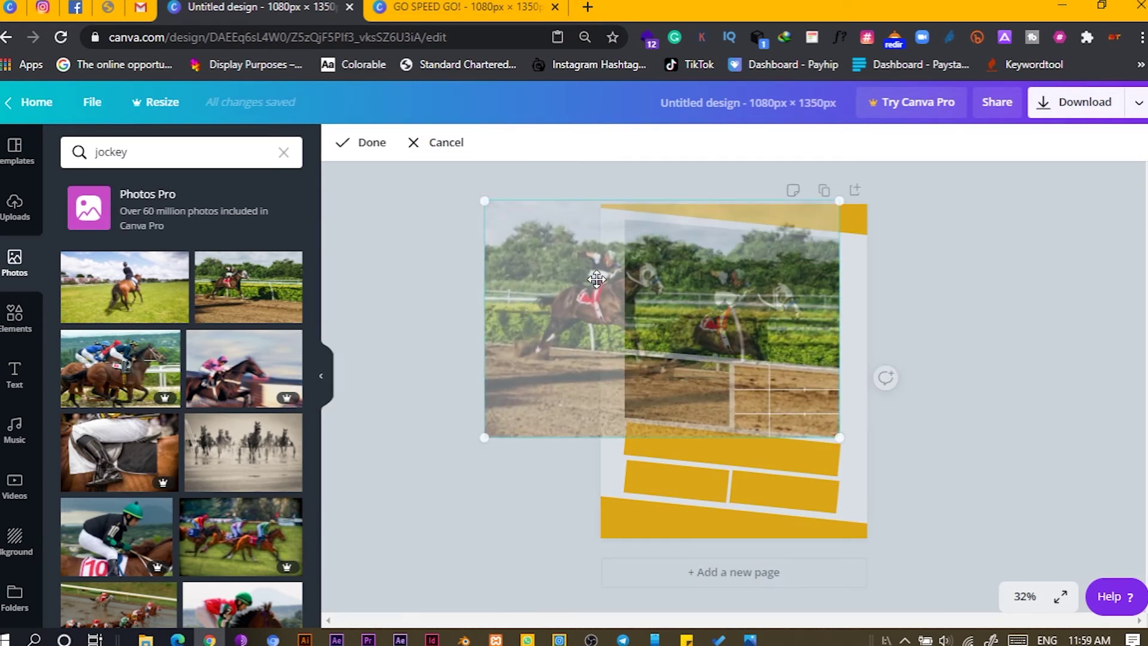
{"action": "left_click_drag", "start_coordinate": [623, 289], "coordinate": [743, 317]}
{"action": "left_click", "coordinate": [541, 295]}
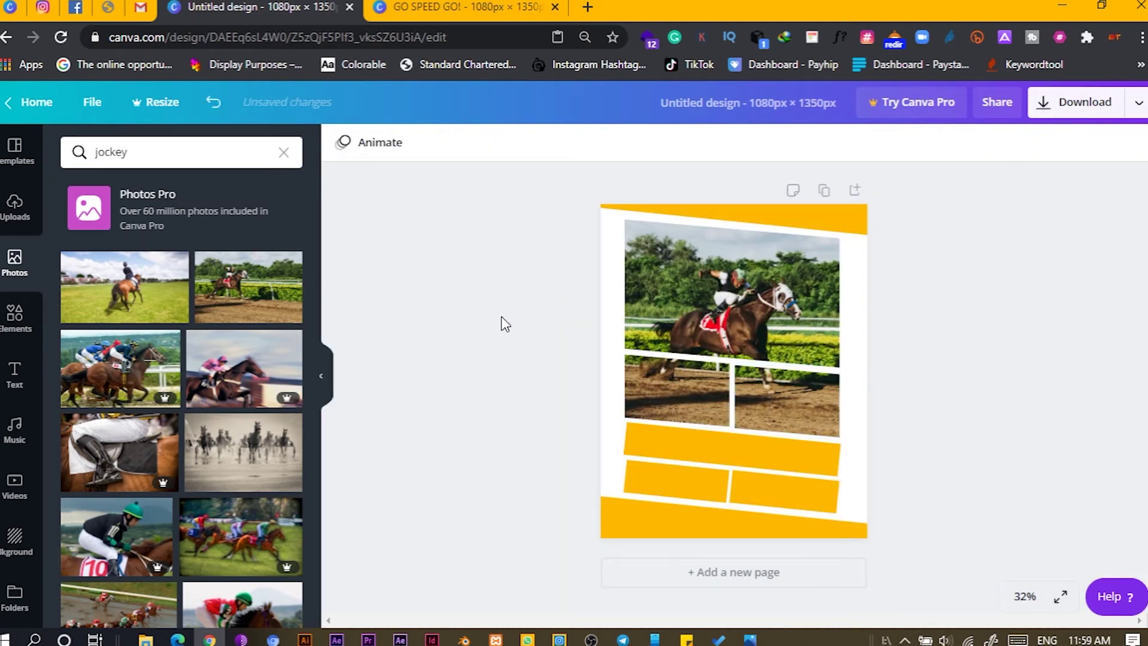
{"action": "left_click", "coordinate": [638, 447]}
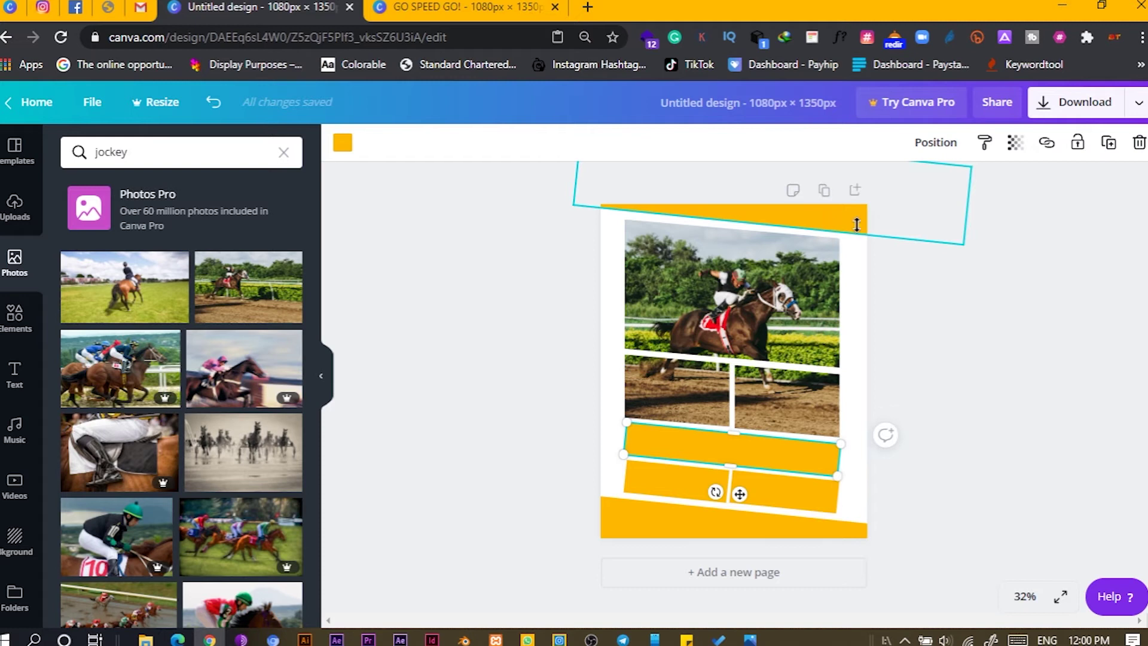
{"action": "left_click", "coordinate": [856, 225]}
- Recolour the top band, side bars and bottom band dark olive, and the upper bar olive green
{"action": "left_click", "coordinate": [342, 143]}
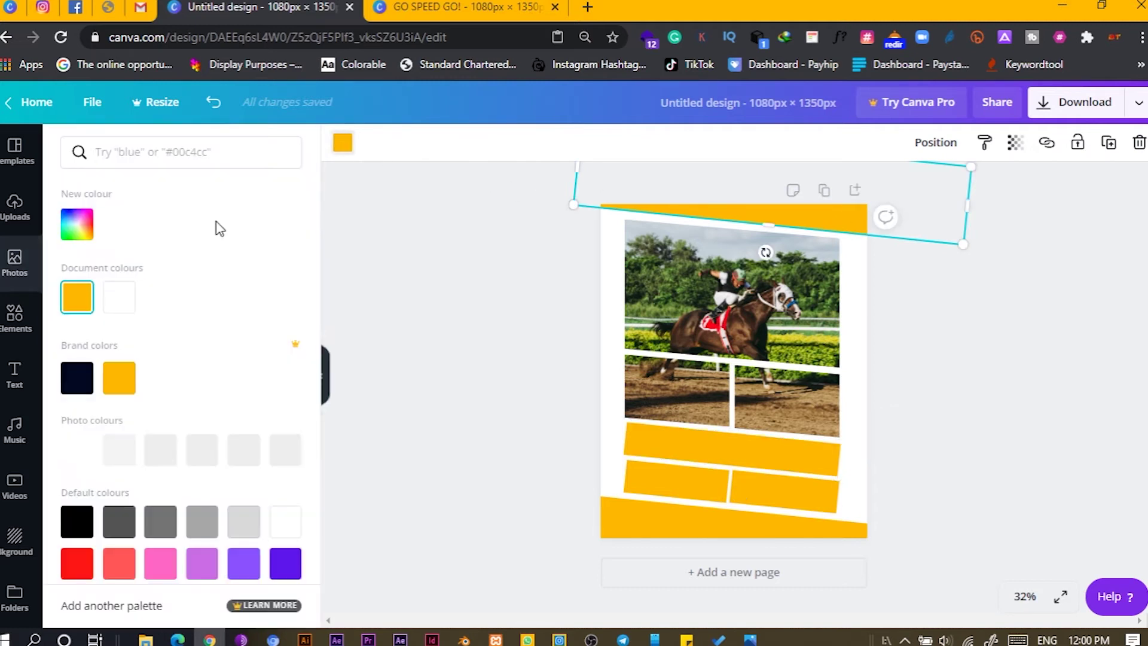
{"action": "left_click", "coordinate": [169, 463]}
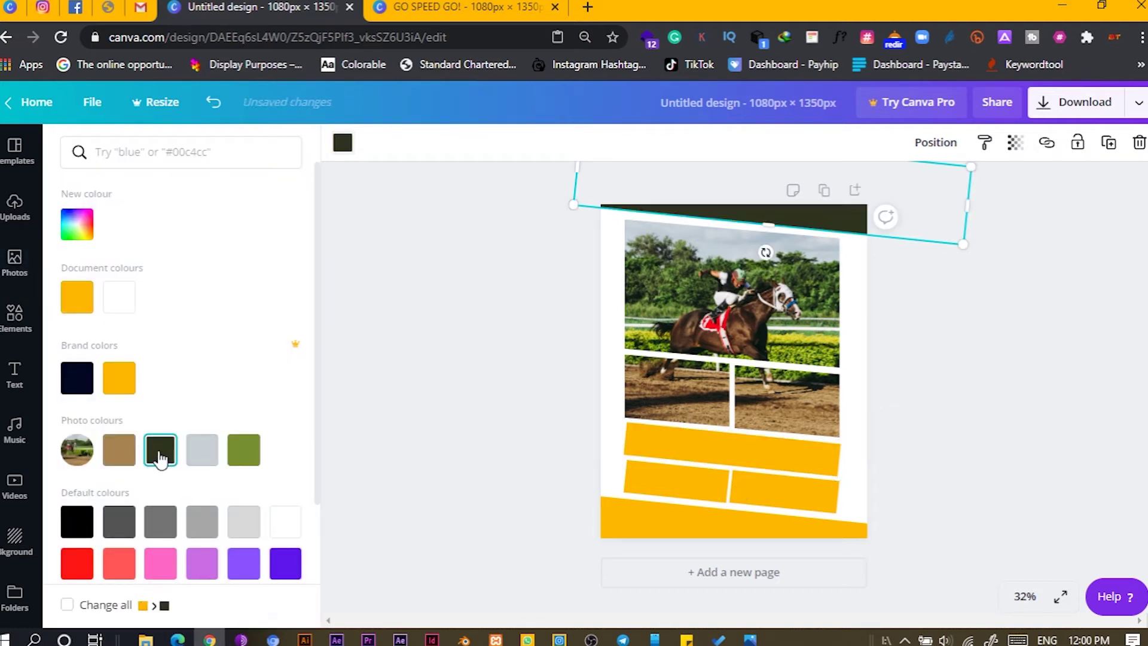
{"action": "left_click_drag", "start_coordinate": [591, 445], "coordinate": [628, 455]}
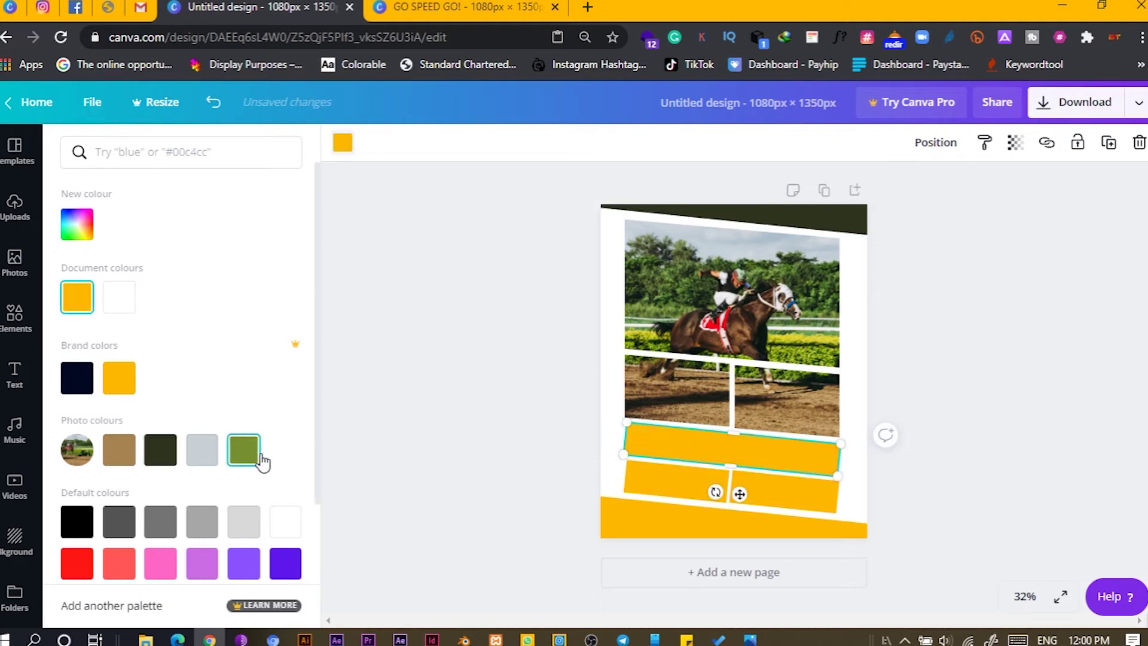
{"action": "left_click", "coordinate": [245, 455]}
{"action": "left_click", "coordinate": [659, 484]}
{"action": "left_click", "coordinate": [157, 463]}
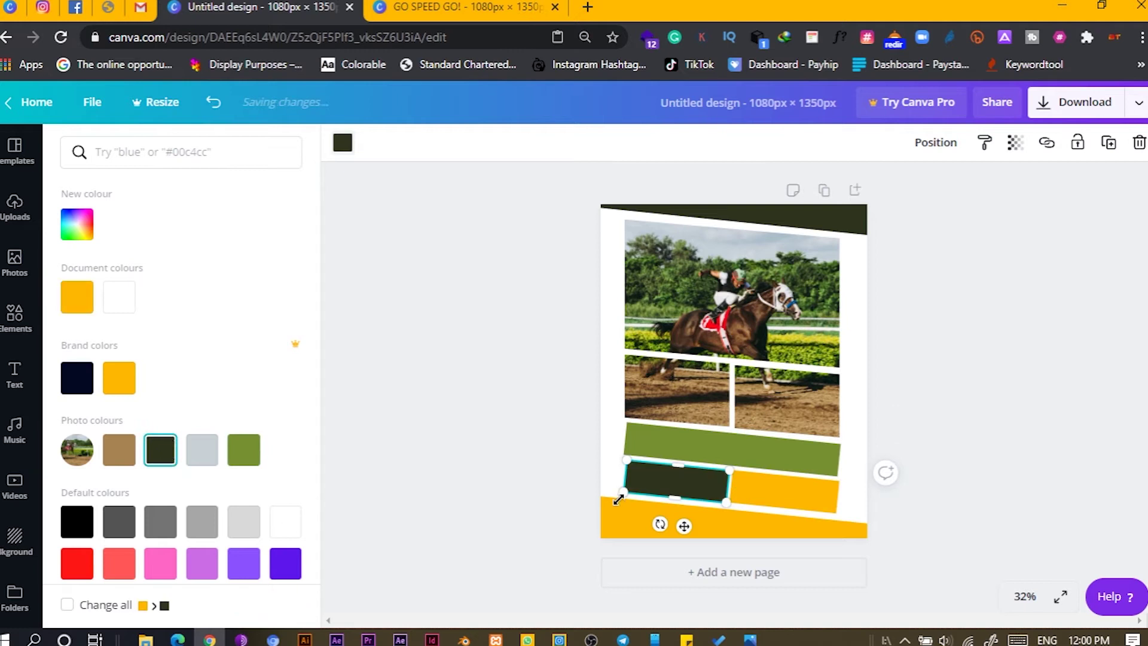
{"action": "left_click", "coordinate": [784, 491]}
{"action": "left_click", "coordinate": [174, 449]}
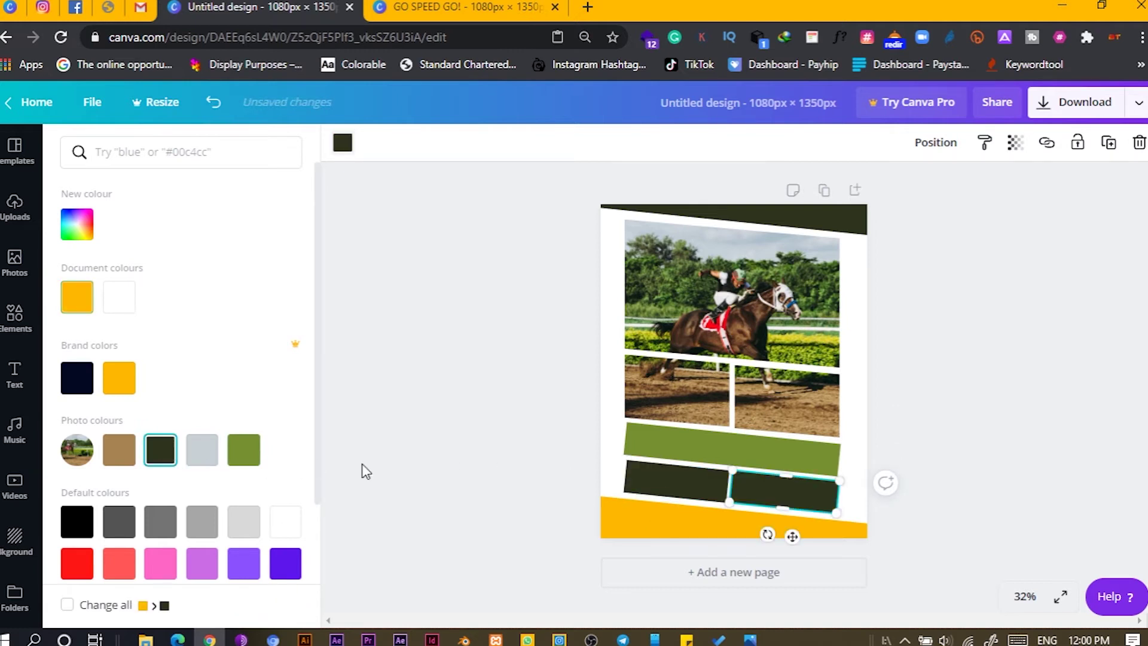
{"action": "left_click", "coordinate": [629, 507]}
{"action": "left_click", "coordinate": [651, 529]}
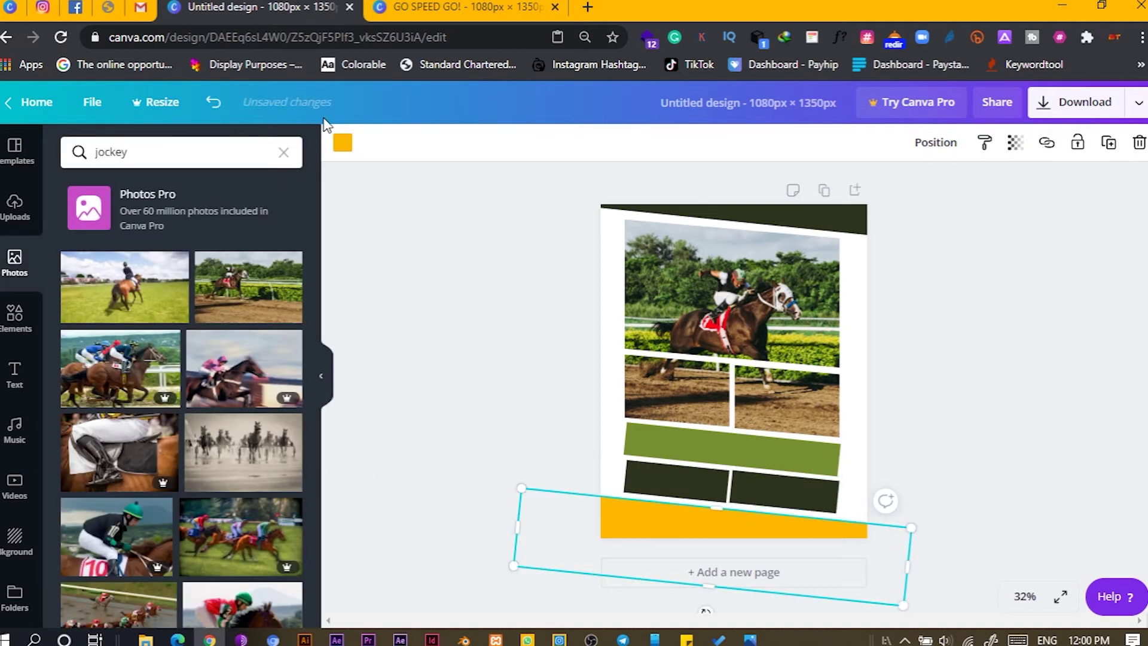
{"action": "left_click", "coordinate": [342, 144]}
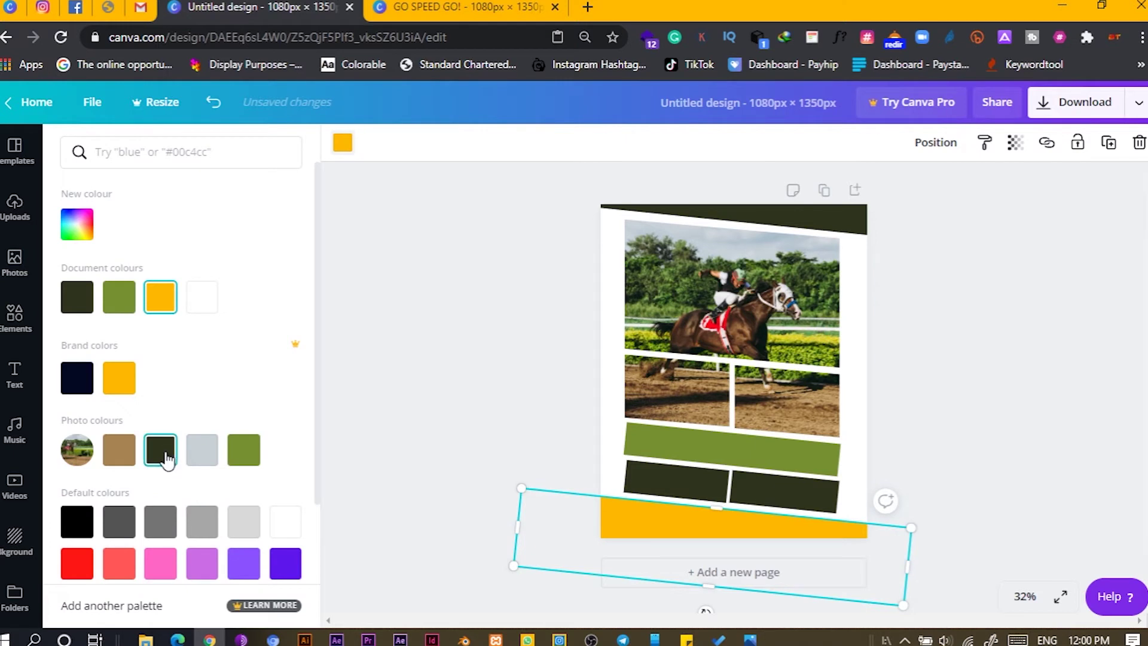
{"action": "left_click", "coordinate": [162, 452]}
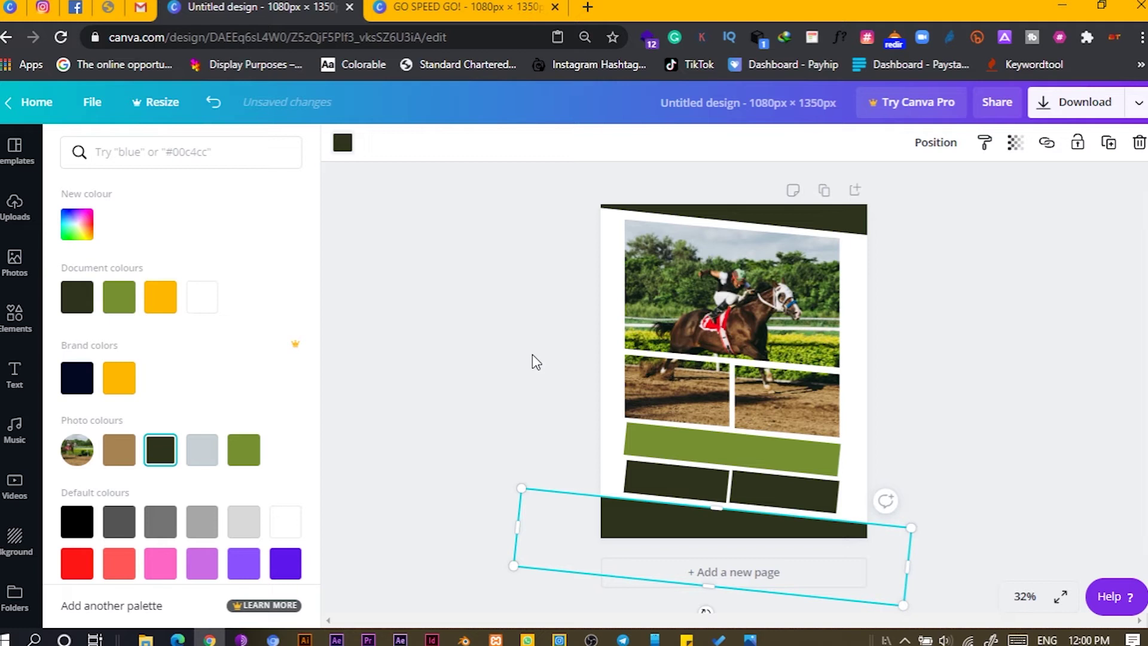
- Move the dark bottom band lower, make a light grey bar behind everything, then view GO SPEED GO!
{"action": "key", "text": "shift+Down"}
{"action": "key", "text": "Escape"}
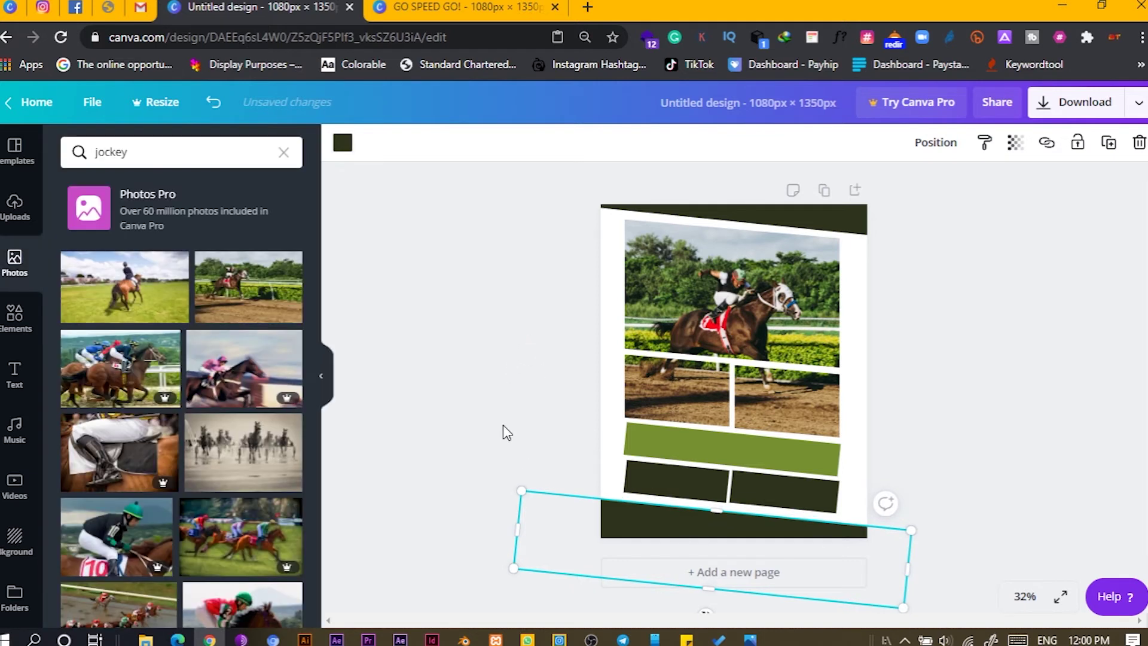
{"action": "left_click", "coordinate": [503, 424]}
{"action": "left_click", "coordinate": [619, 502]}
{"action": "left_click_drag", "start_coordinate": [619, 503], "coordinate": [621, 517]}
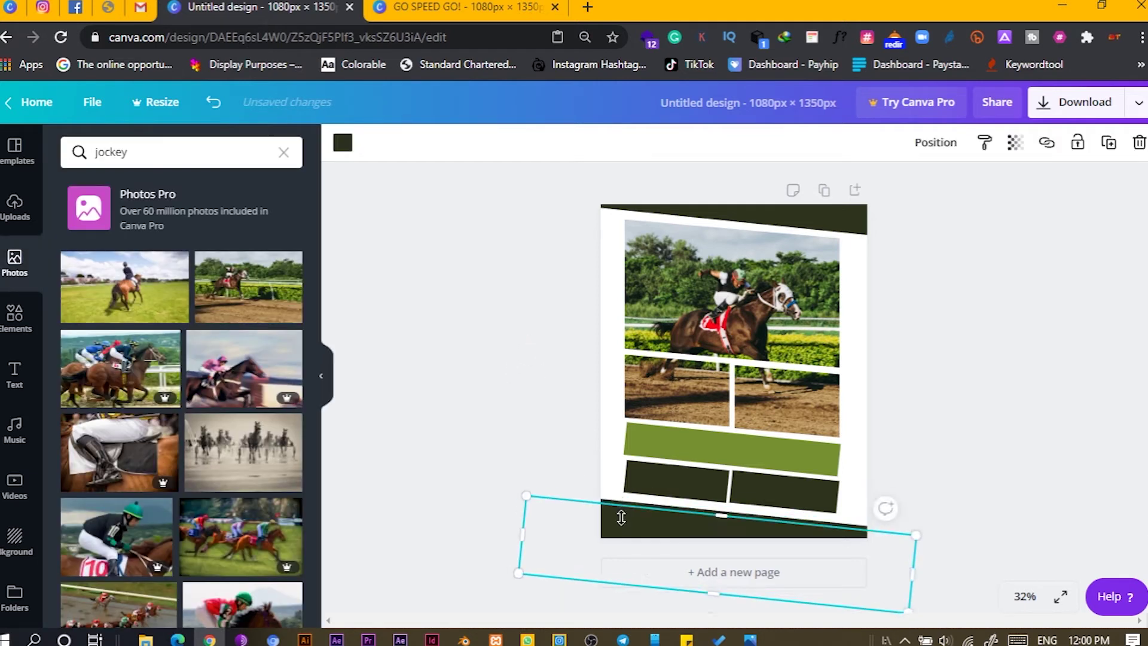
{"action": "left_click", "coordinate": [342, 144]}
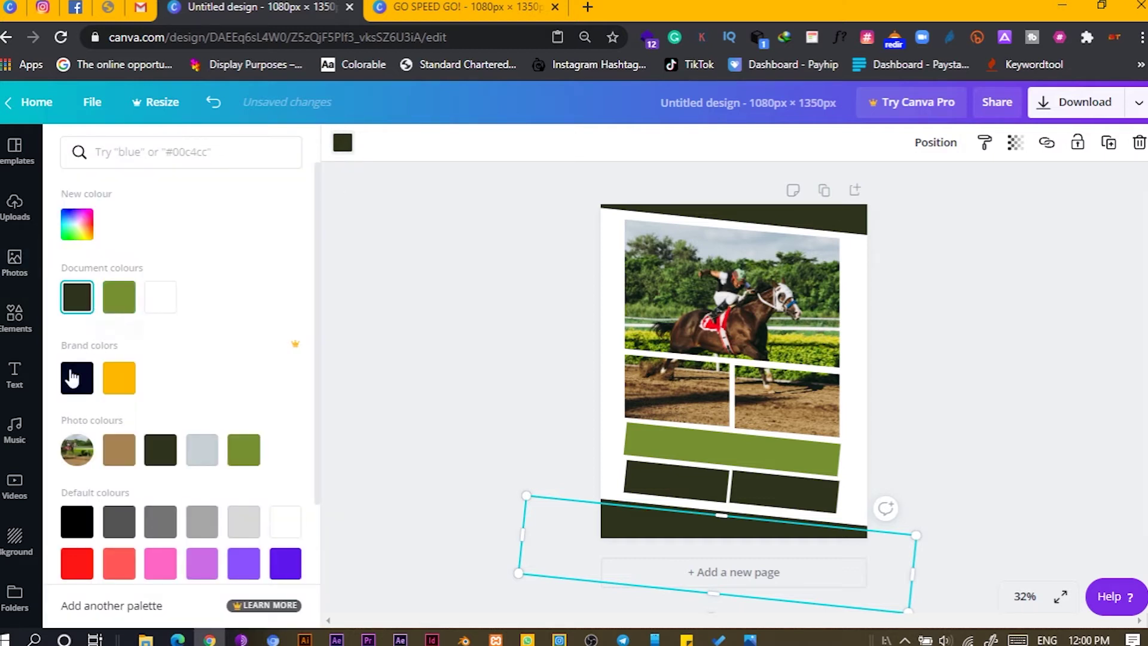
{"action": "left_click", "coordinate": [199, 463]}
{"action": "right_click", "coordinate": [634, 526]}
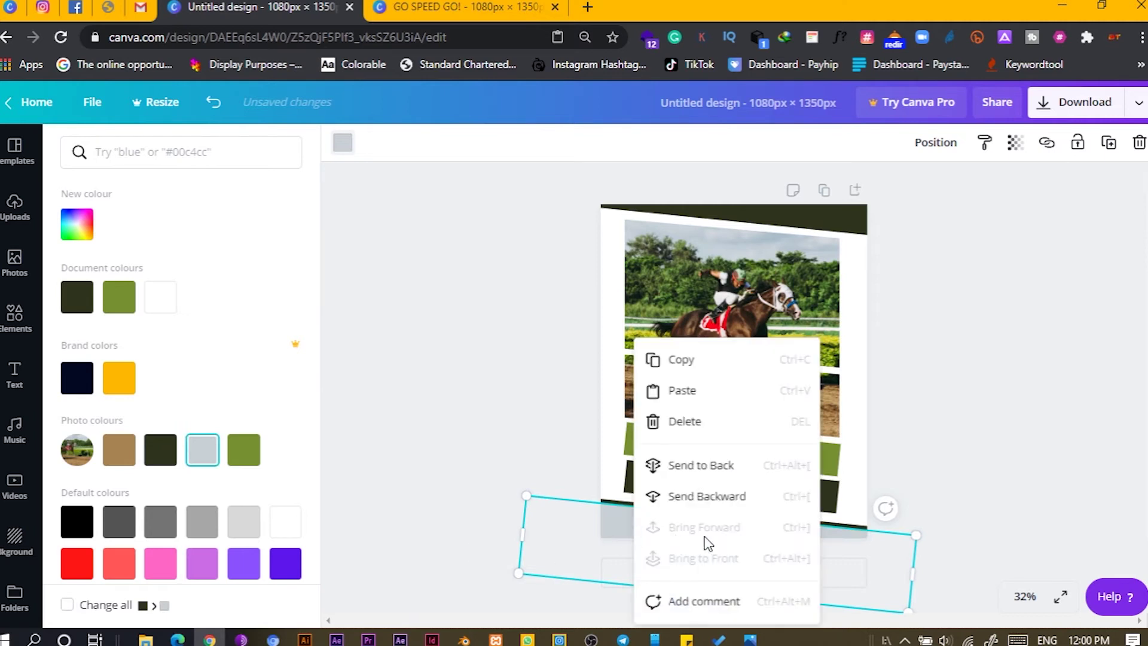
{"action": "left_click", "coordinate": [701, 467]}
{"action": "key", "text": "shift+Up"}
{"action": "key", "text": "shift+Up"}
{"action": "key", "text": "shift+Up"}
{"action": "key", "text": "shift+Up"}
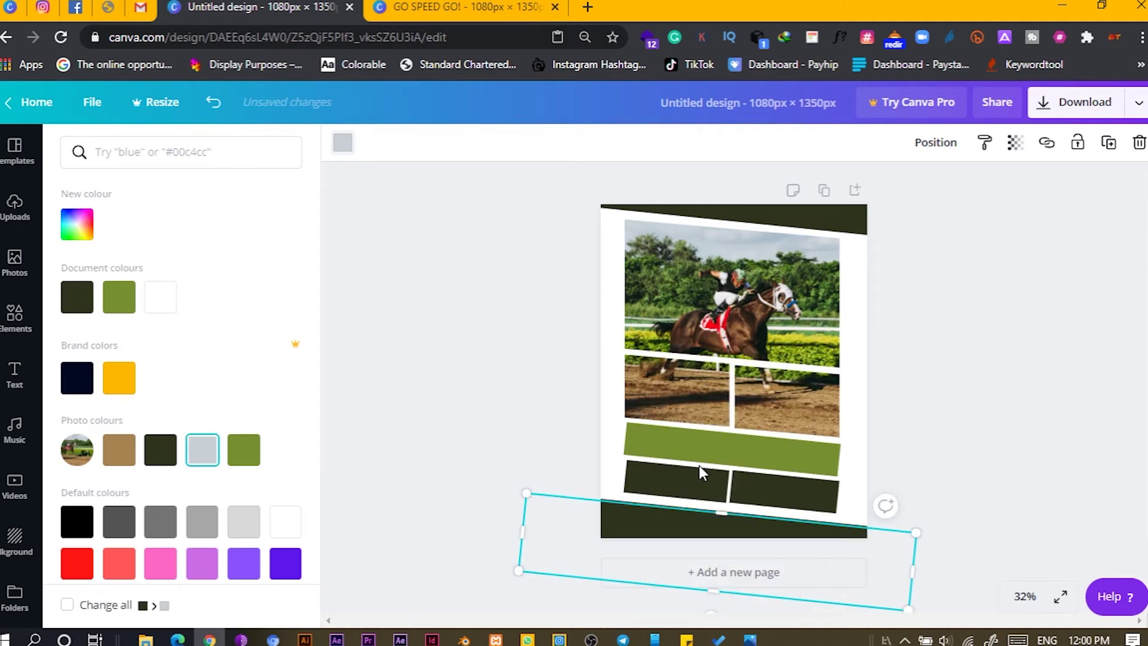
{"action": "key", "text": "Escape"}
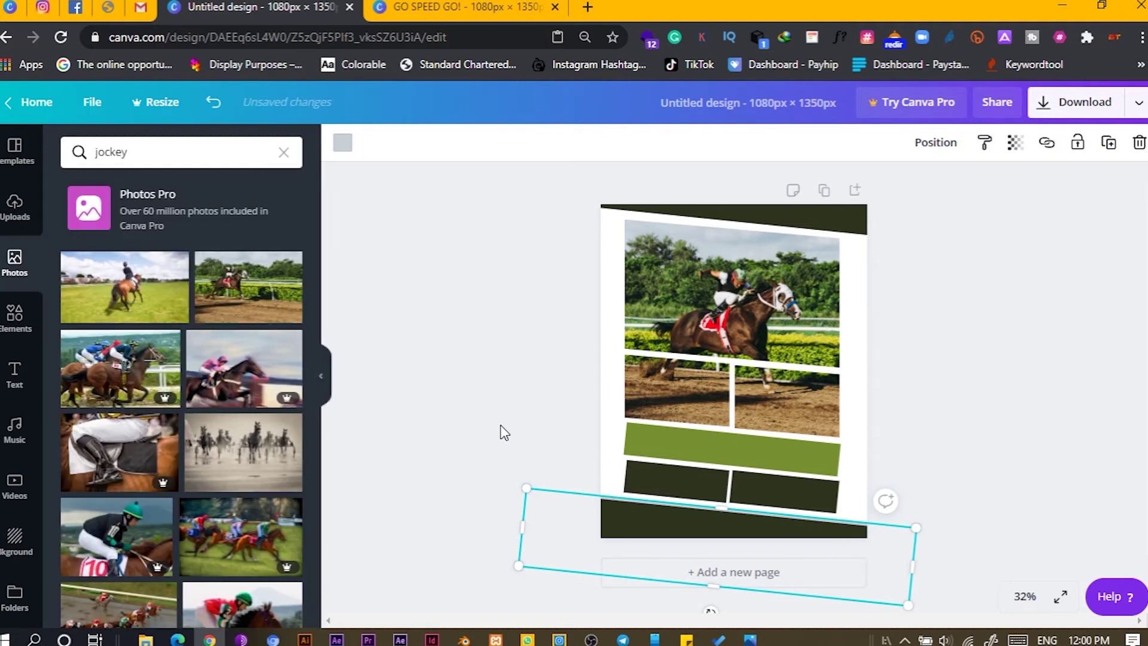
{"action": "key", "text": "Escape"}
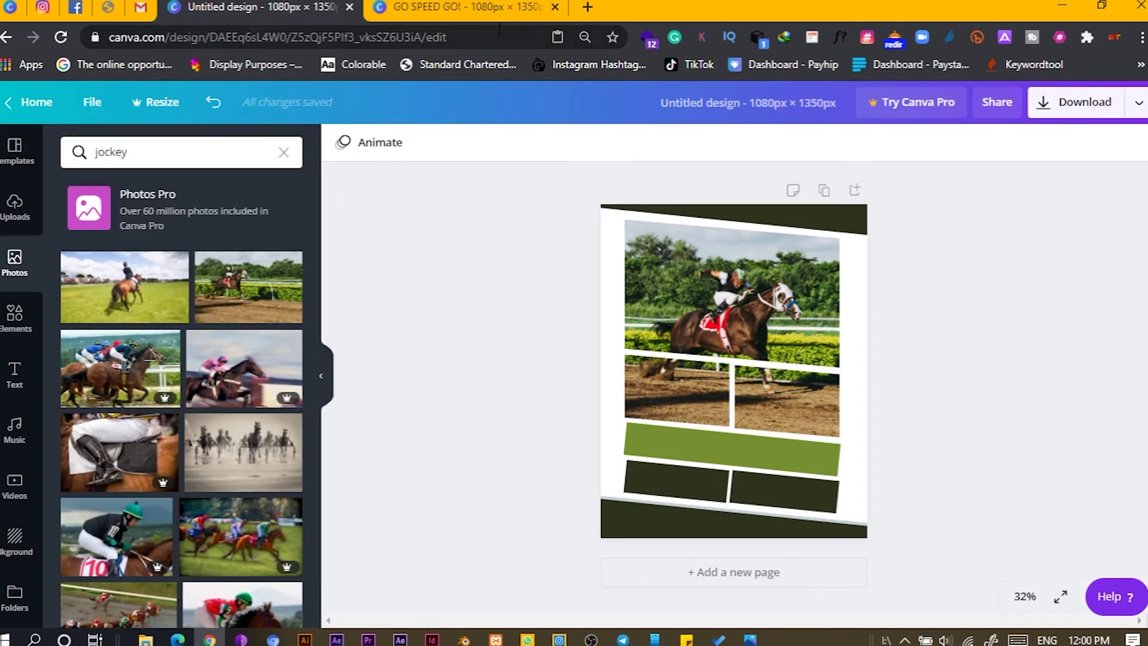
{"action": "left_click", "coordinate": [497, 7]}
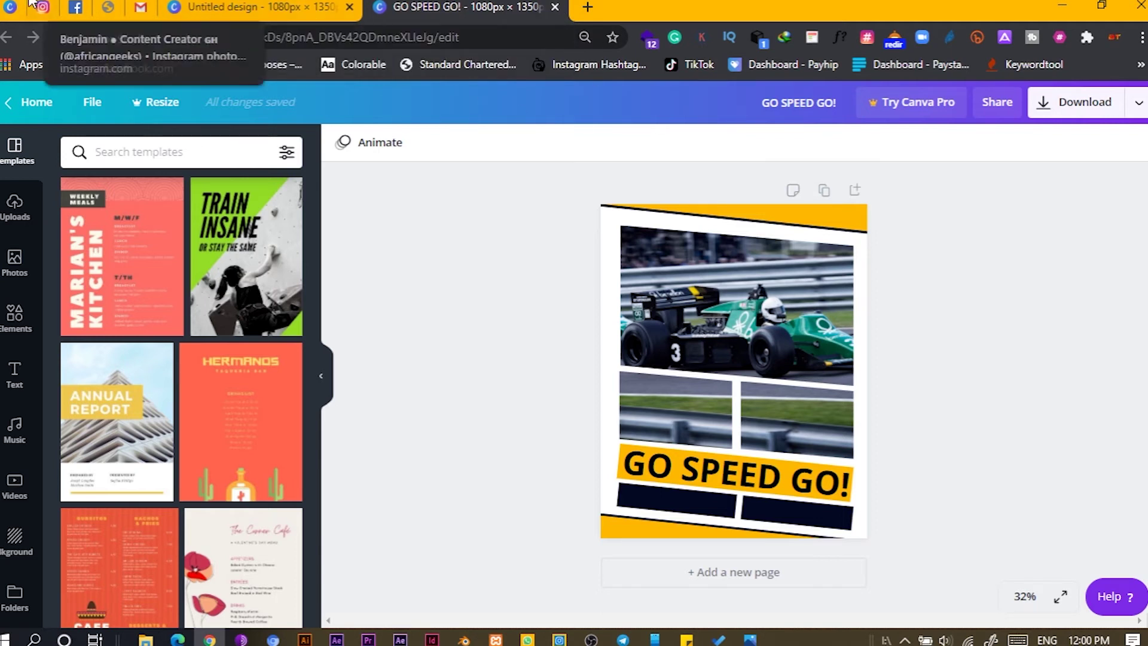
- Copy the headline from the 'What Is the Value of Your Content' design in All your designs
{"action": "left_click", "coordinate": [10, 9]}
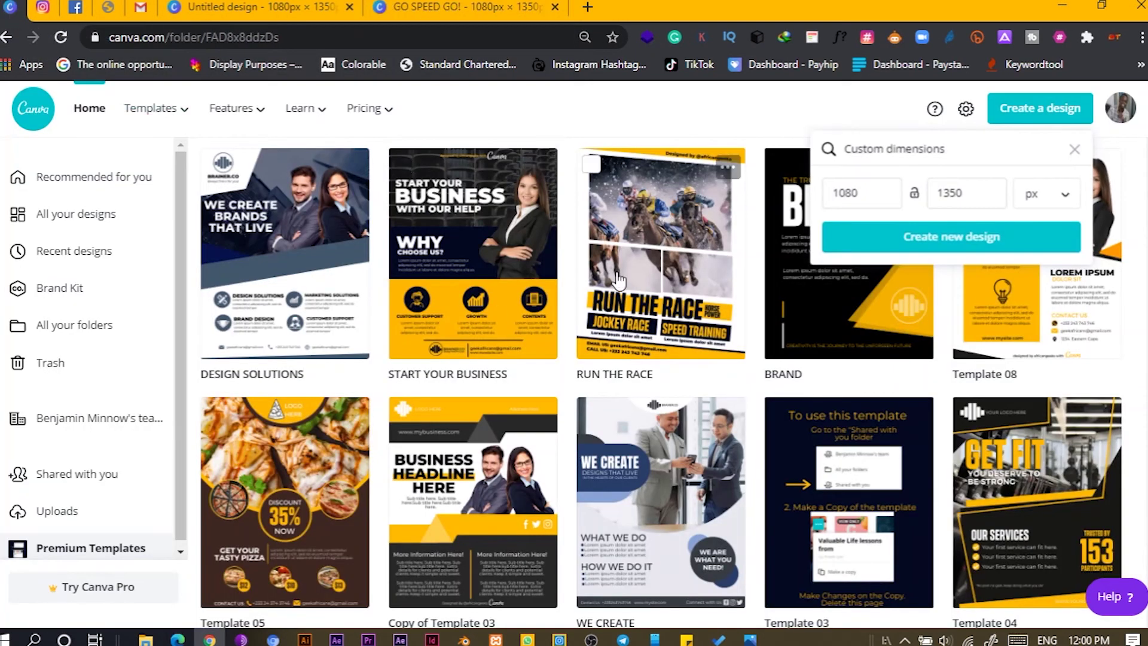
{"action": "scroll", "coordinate": [804, 338], "scroll_direction": "up", "scroll_amount": 2}
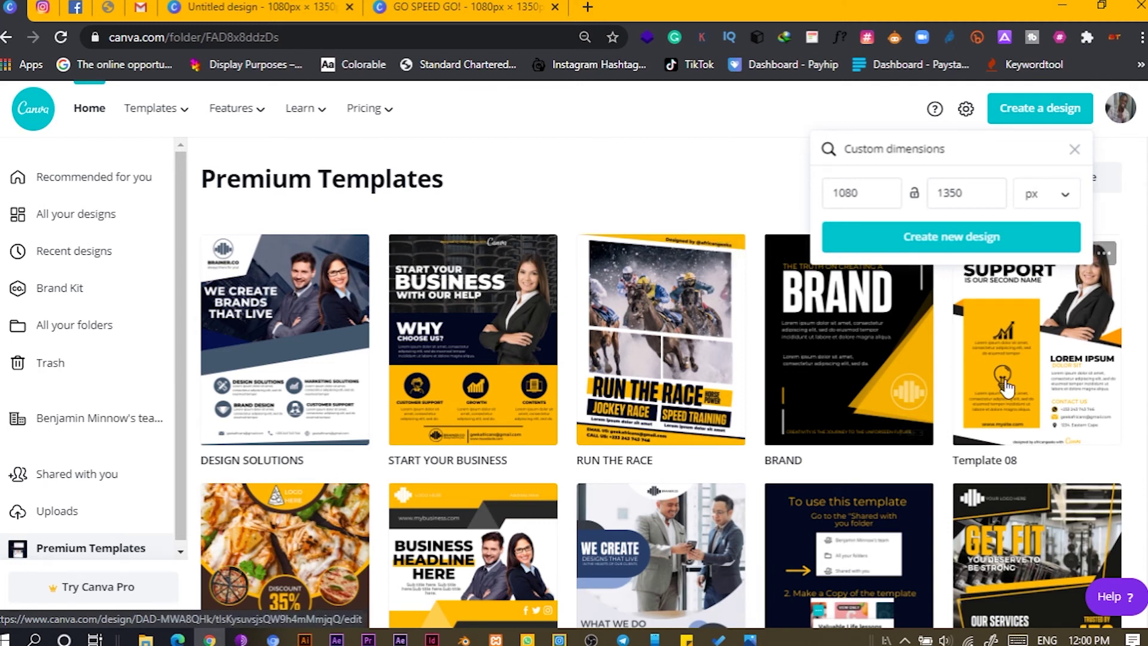
{"action": "left_click", "coordinate": [95, 214]}
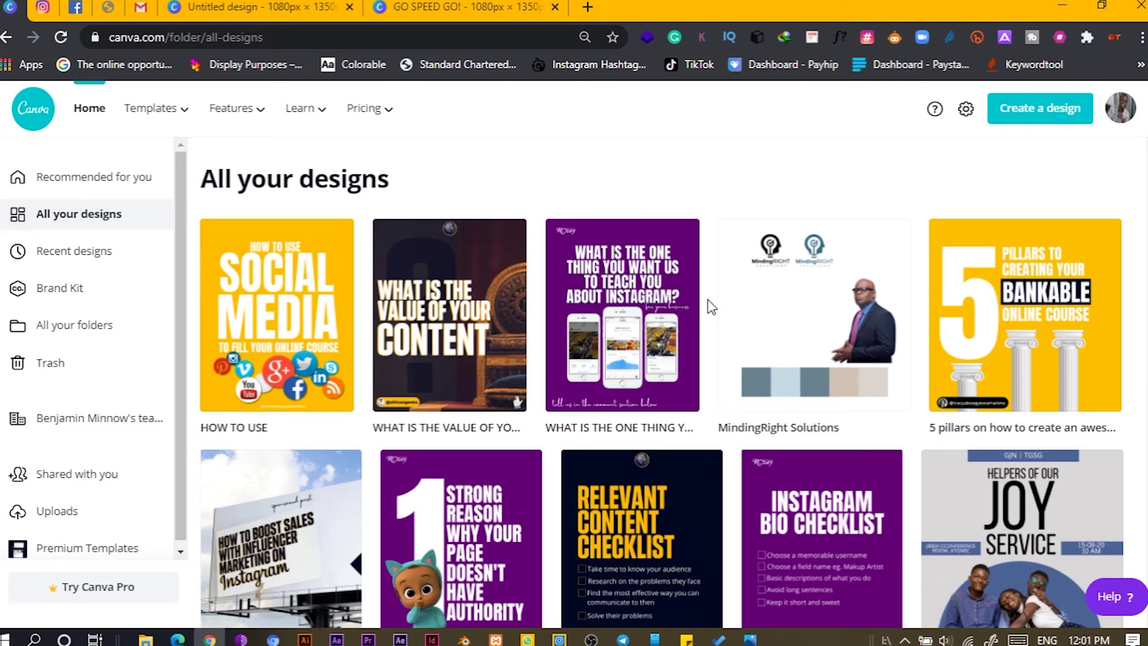
{"action": "scroll", "coordinate": [712, 306], "scroll_direction": "down", "scroll_amount": 5}
{"action": "scroll", "coordinate": [711, 306], "scroll_direction": "up", "scroll_amount": 5}
{"action": "left_click", "coordinate": [585, 354]}
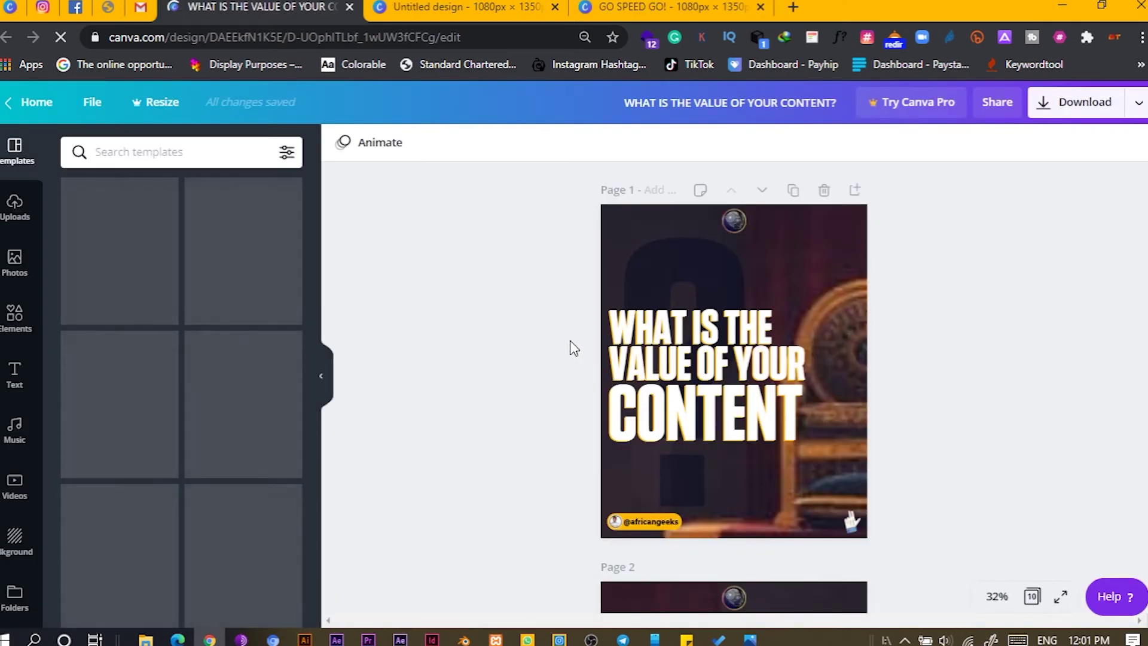
{"action": "left_click", "coordinate": [709, 326]}
{"action": "key", "text": "ctrl+Tab"}
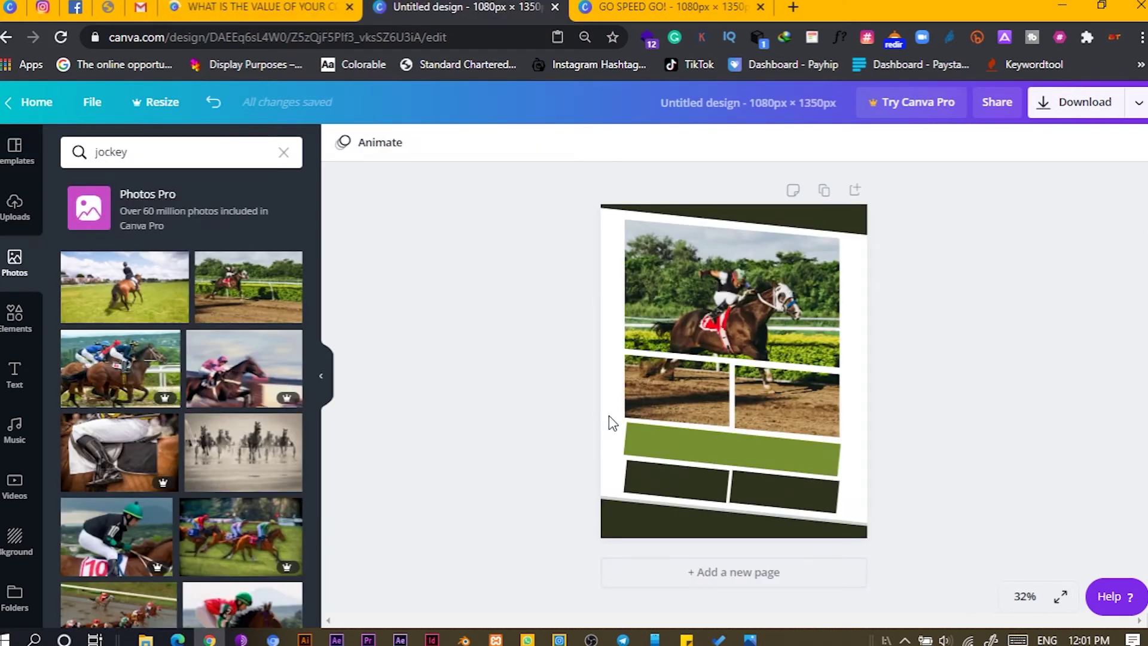
- Paste the headline onto the olive-green bar, colour it navy and tilt it about 6°
{"action": "key", "text": "ctrl+v"}
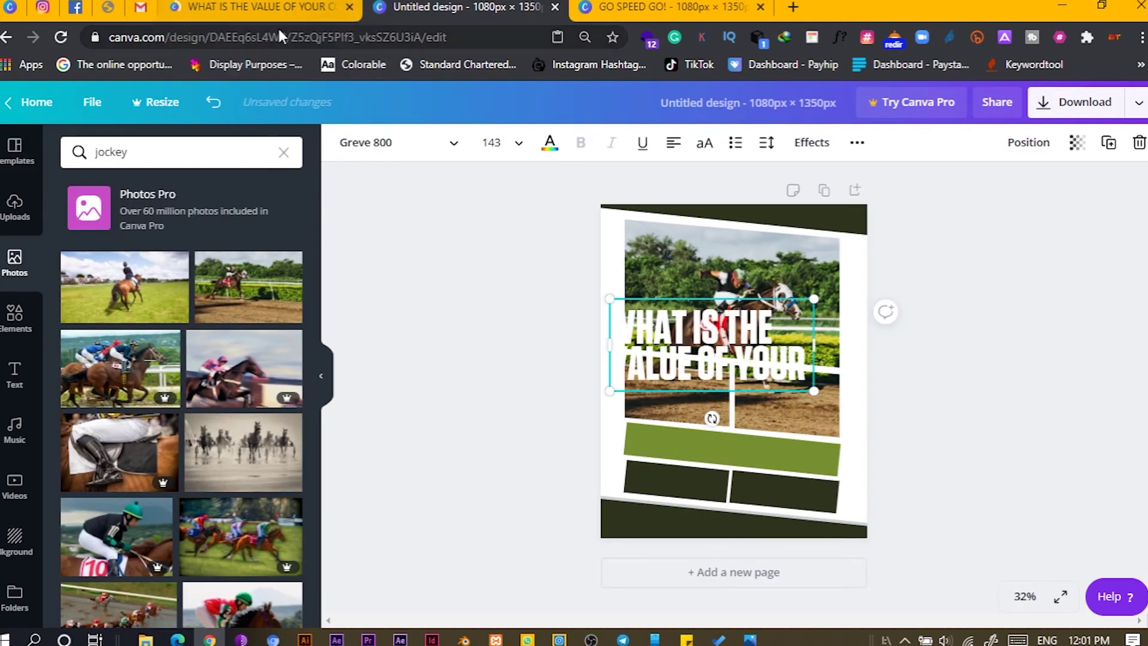
{"action": "left_click", "coordinate": [349, 6]}
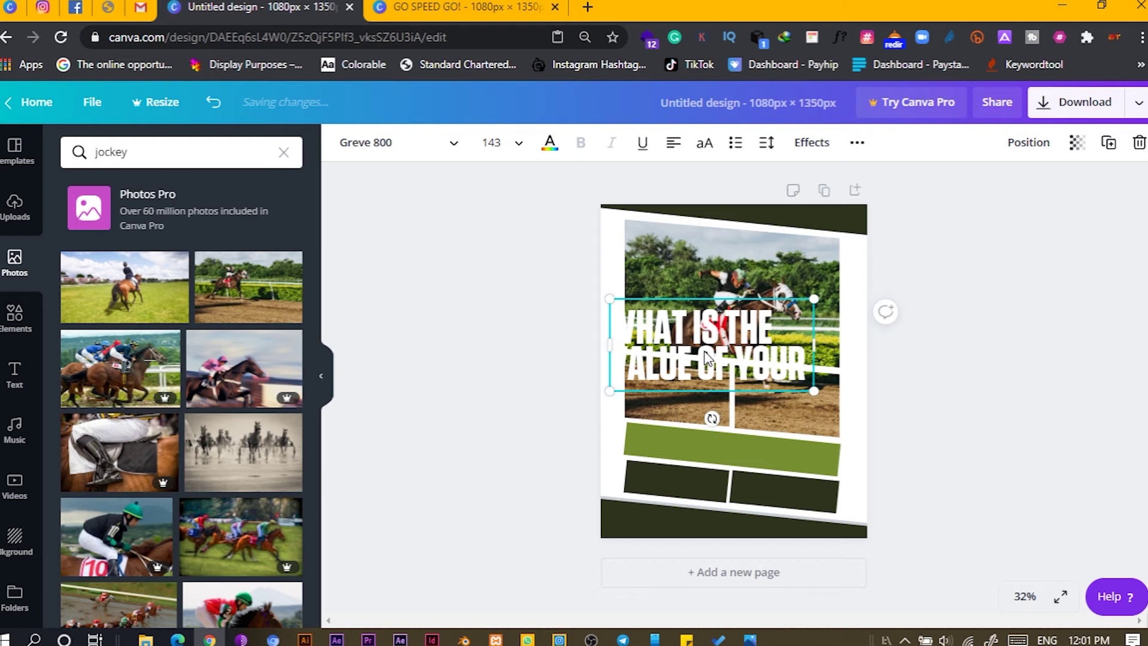
{"action": "left_click_drag", "start_coordinate": [707, 358], "coordinate": [734, 457]}
{"action": "left_click", "coordinate": [548, 144]}
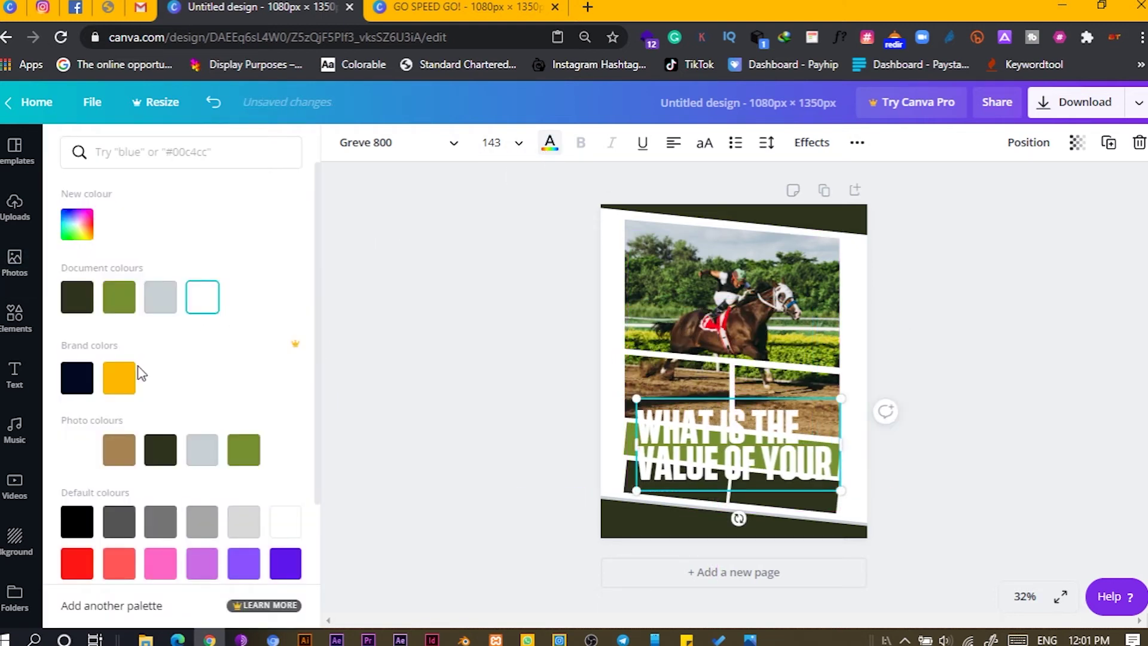
{"action": "left_click", "coordinate": [84, 305]}
{"action": "left_click", "coordinate": [84, 385]}
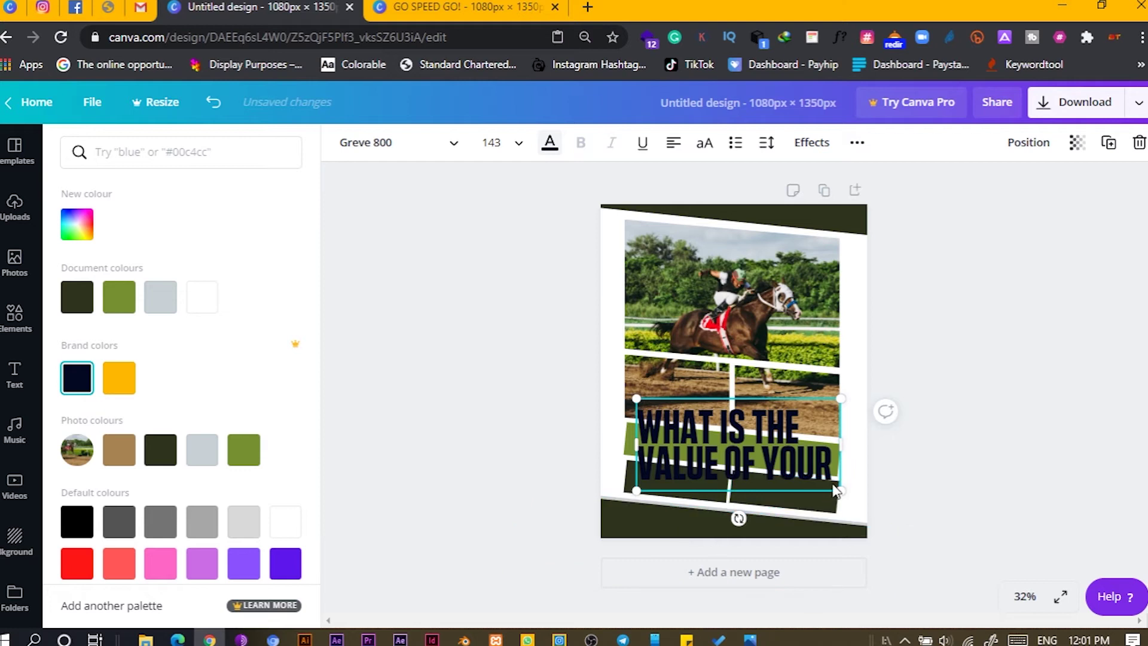
{"action": "left_click_drag", "start_coordinate": [739, 515], "coordinate": [732, 519]}
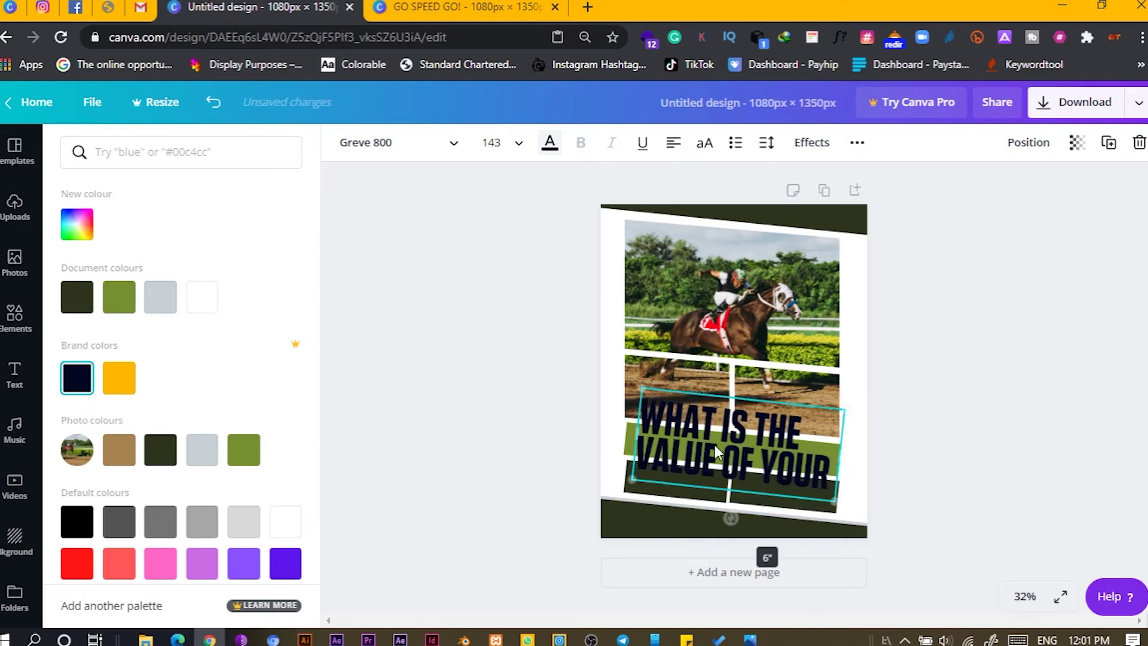
{"action": "left_click_drag", "start_coordinate": [711, 445], "coordinate": [702, 459]}
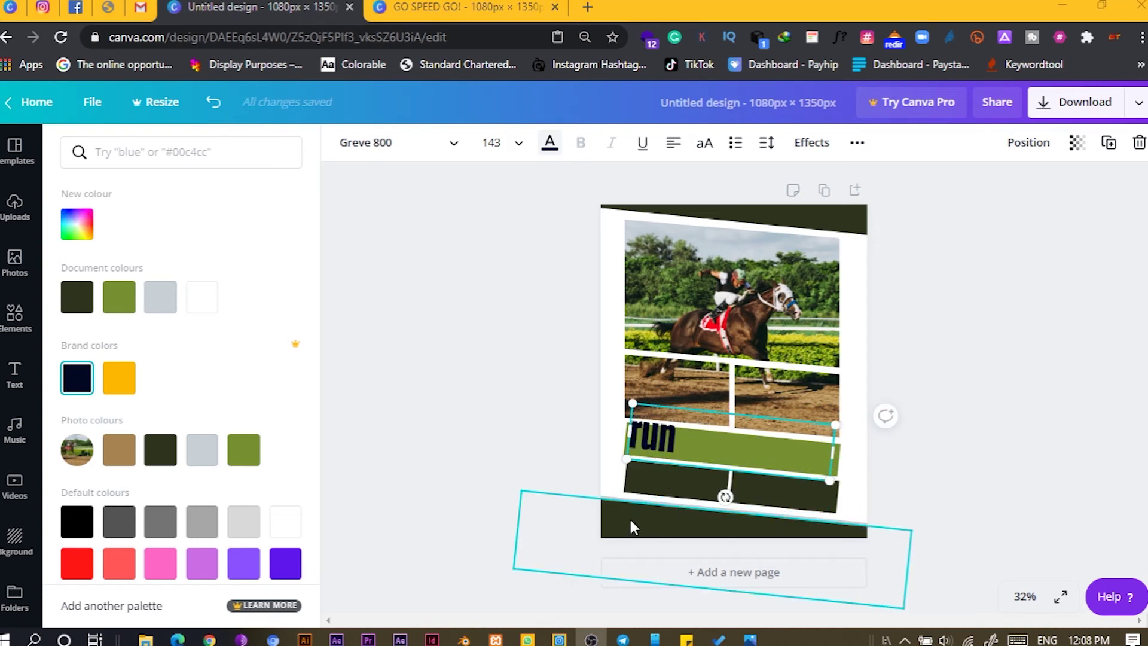
{"action": "left_click", "coordinate": [675, 443]}
- Replace the headline wording with 'run the race'
{"action": "key", "text": "BackSpace"}
{"action": "key", "text": "BackSpace"}
{"action": "key", "text": "BackSpace"}
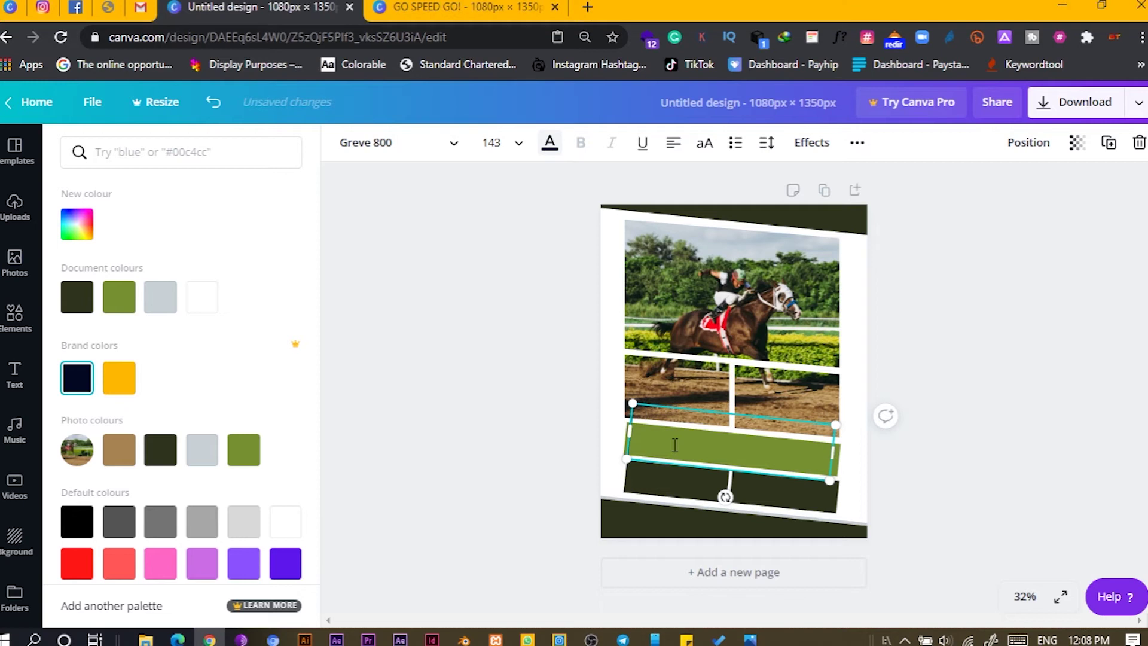
{"action": "type", "text": "ru"}
{"action": "key", "text": "BackSpace"}
{"action": "type", "text": "run th"}
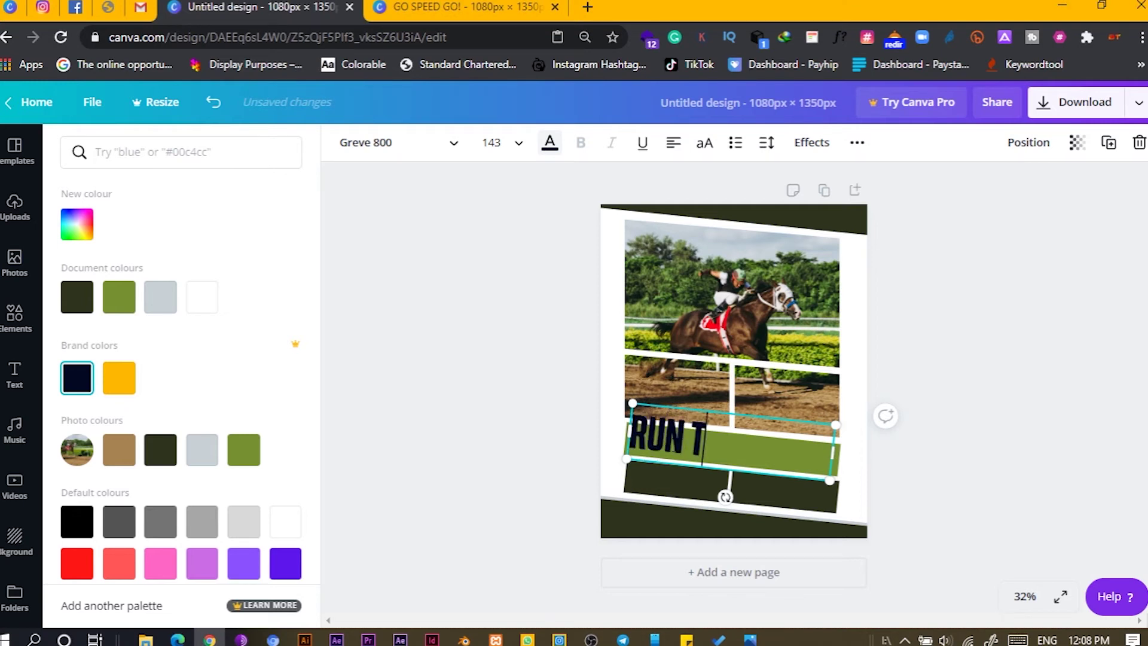
{"action": "type", "text": "e race"}
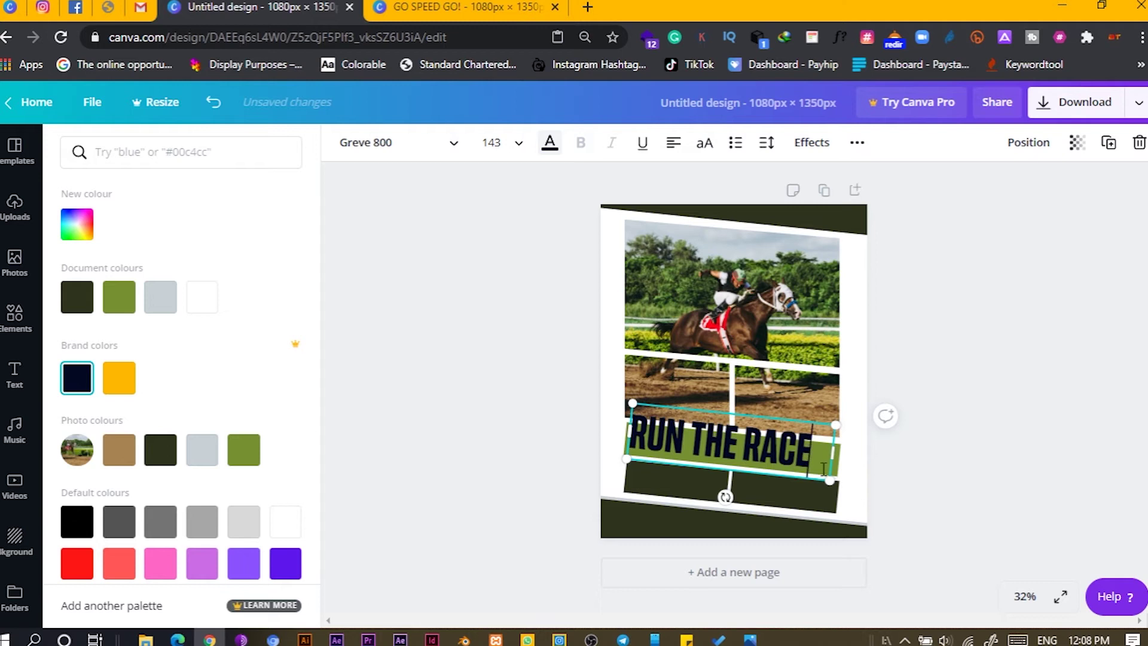
- Nudge the RUN THE RACE headline down-left and shrink it slightly to fit the band
{"action": "key", "text": "Escape"}
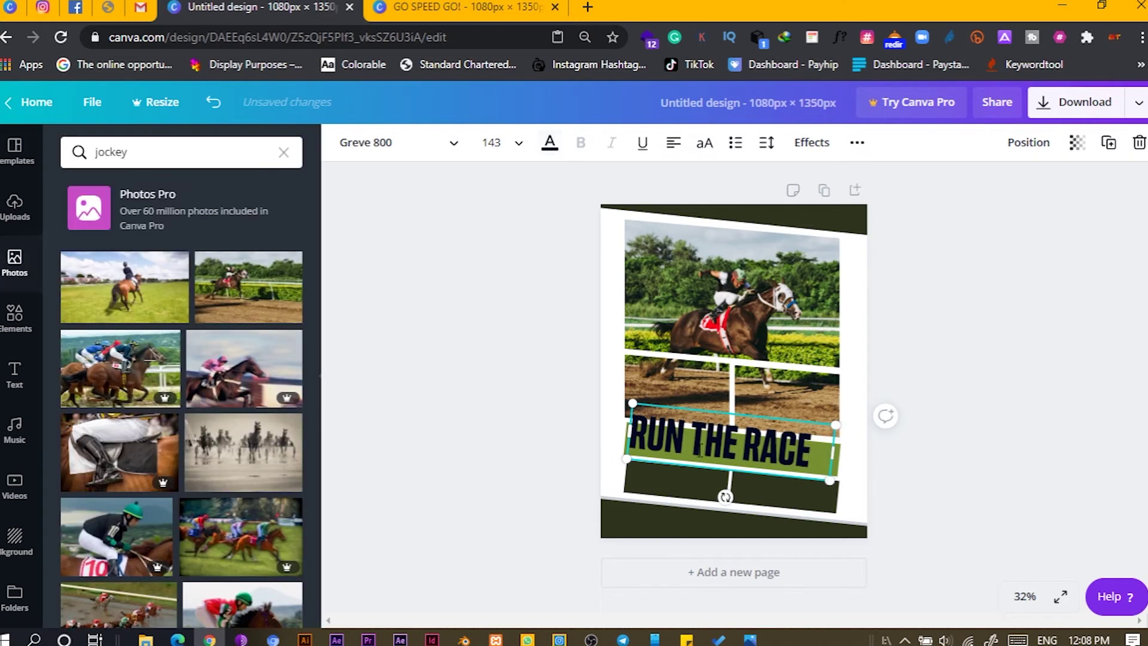
{"action": "key", "text": "Escape"}
{"action": "left_click_drag", "start_coordinate": [648, 439], "coordinate": [644, 444]}
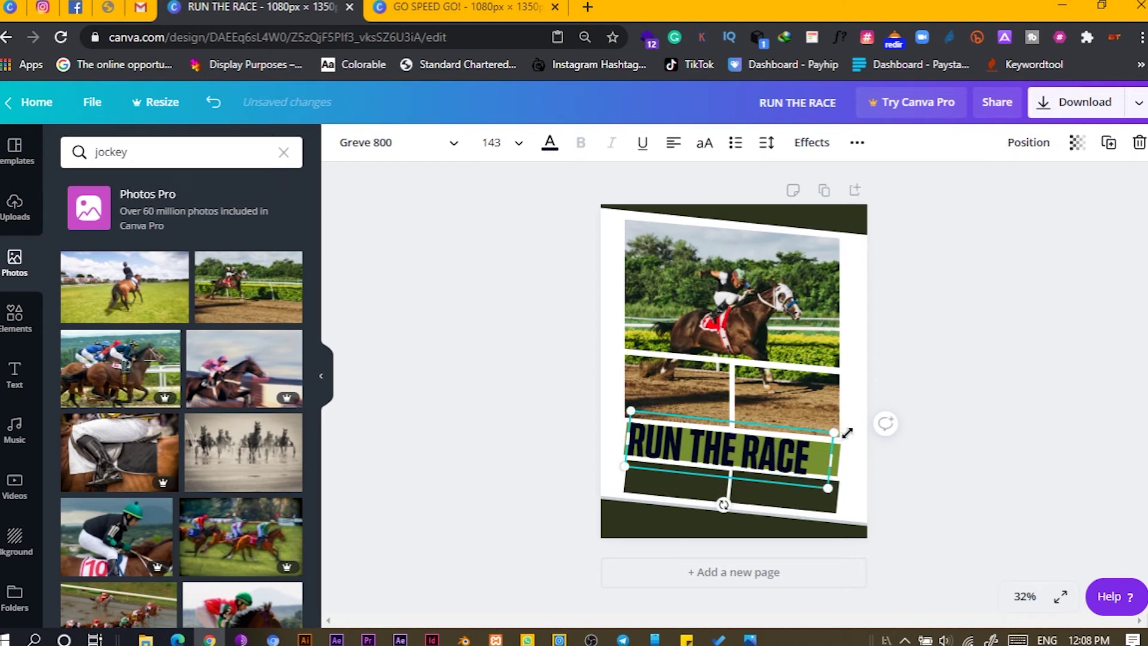
{"action": "left_click_drag", "start_coordinate": [847, 432], "coordinate": [829, 435]}
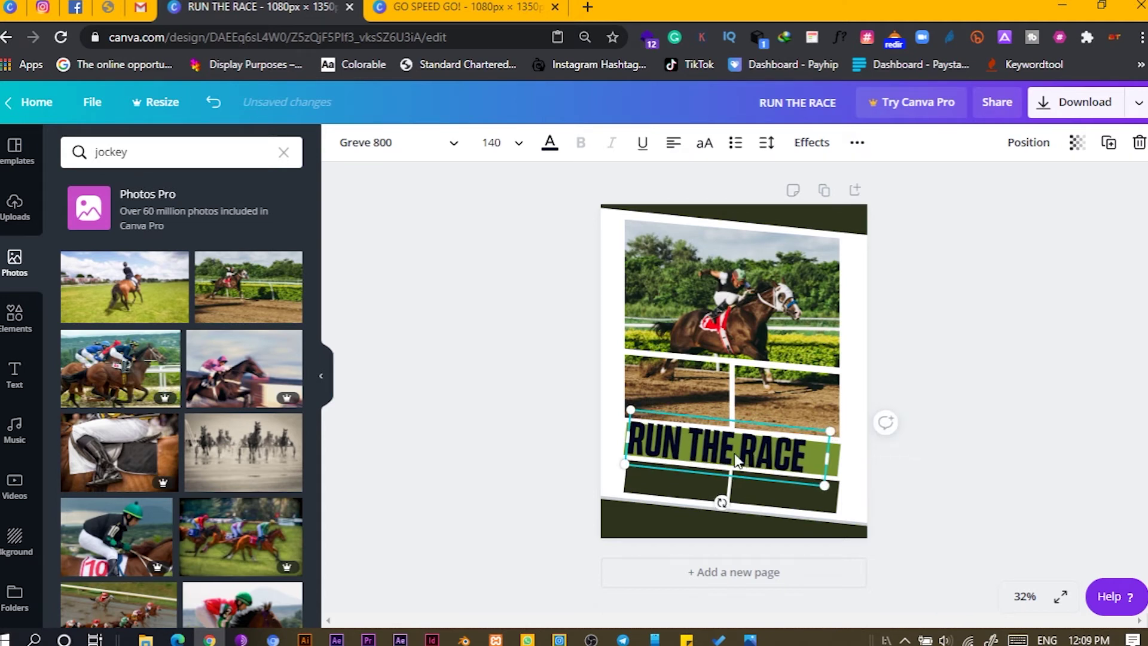
{"action": "left_click", "coordinate": [489, 412]}
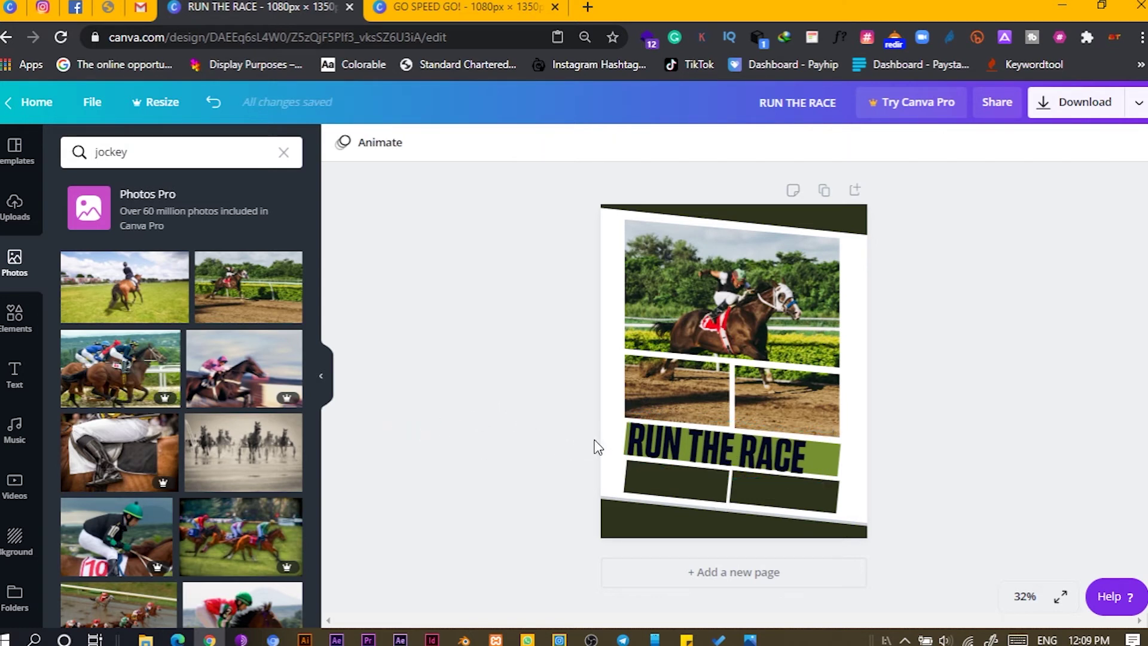
{"action": "left_click", "coordinate": [784, 450]}
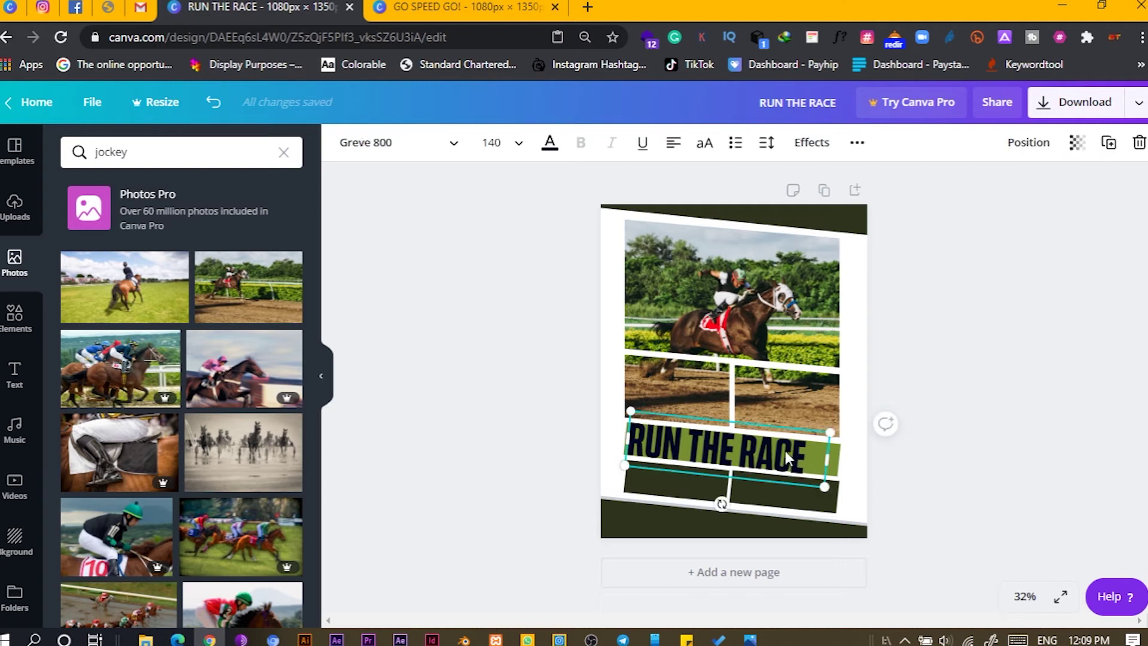
{"action": "left_click", "coordinate": [758, 458]}
- Duplicate the headline, retype it as 'HORSE POWER', and wrap it onto two small lines
{"action": "left_click_drag", "start_coordinate": [759, 458], "coordinate": [860, 470]}
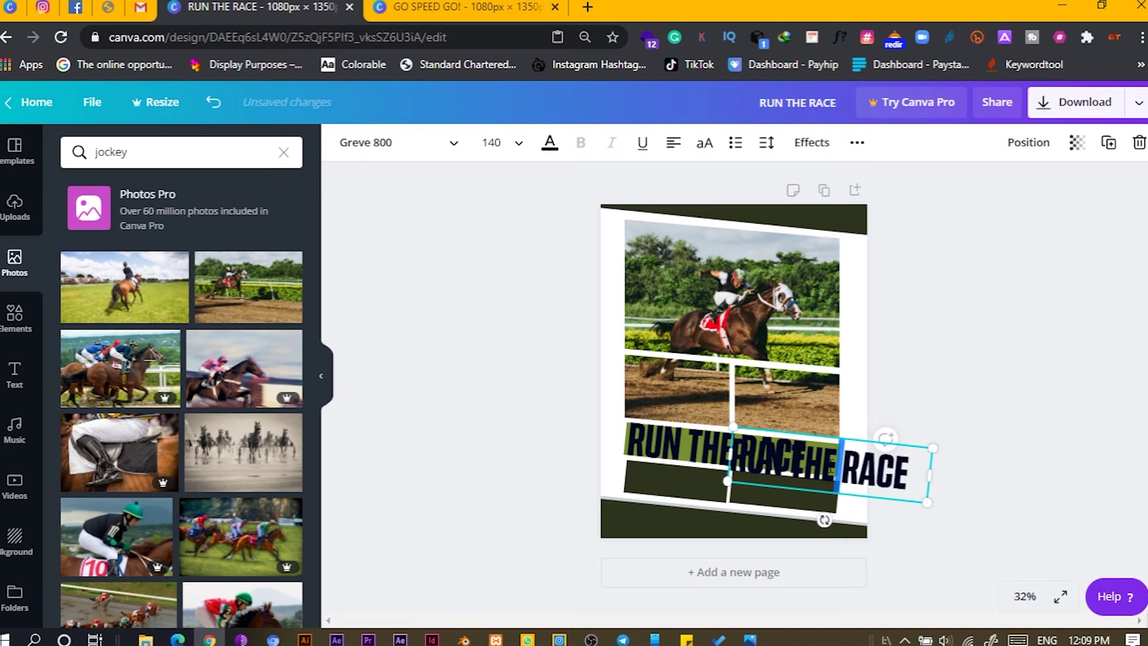
{"action": "left_click", "coordinate": [830, 465]}
{"action": "key", "text": "BackSpace"}
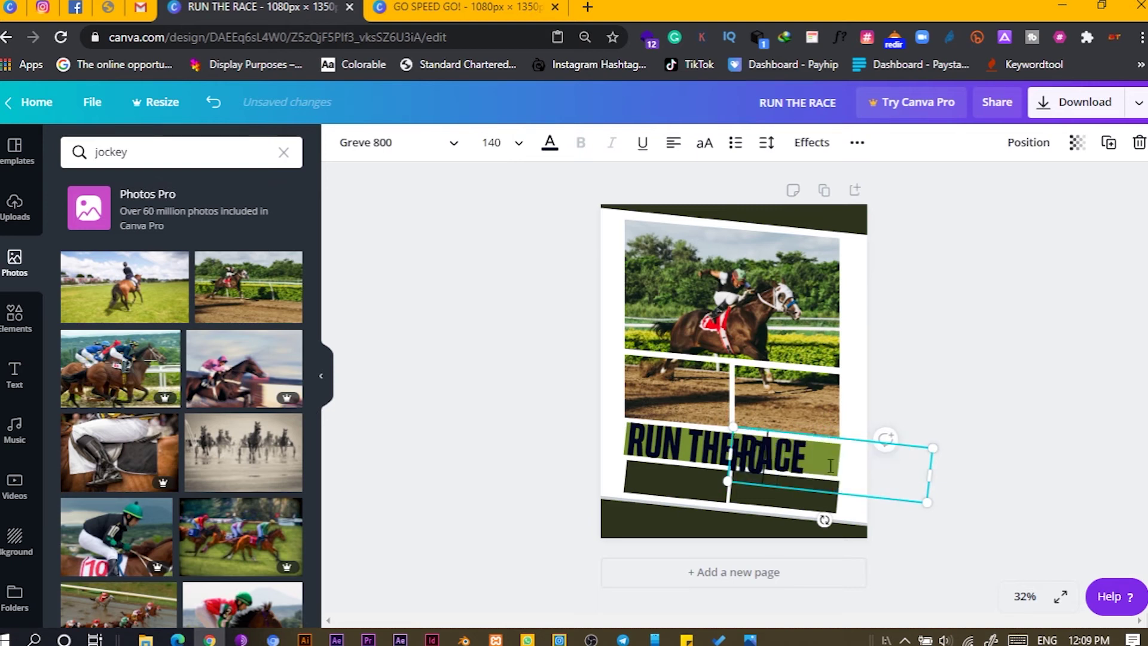
{"action": "type", "text": "HORSE"}
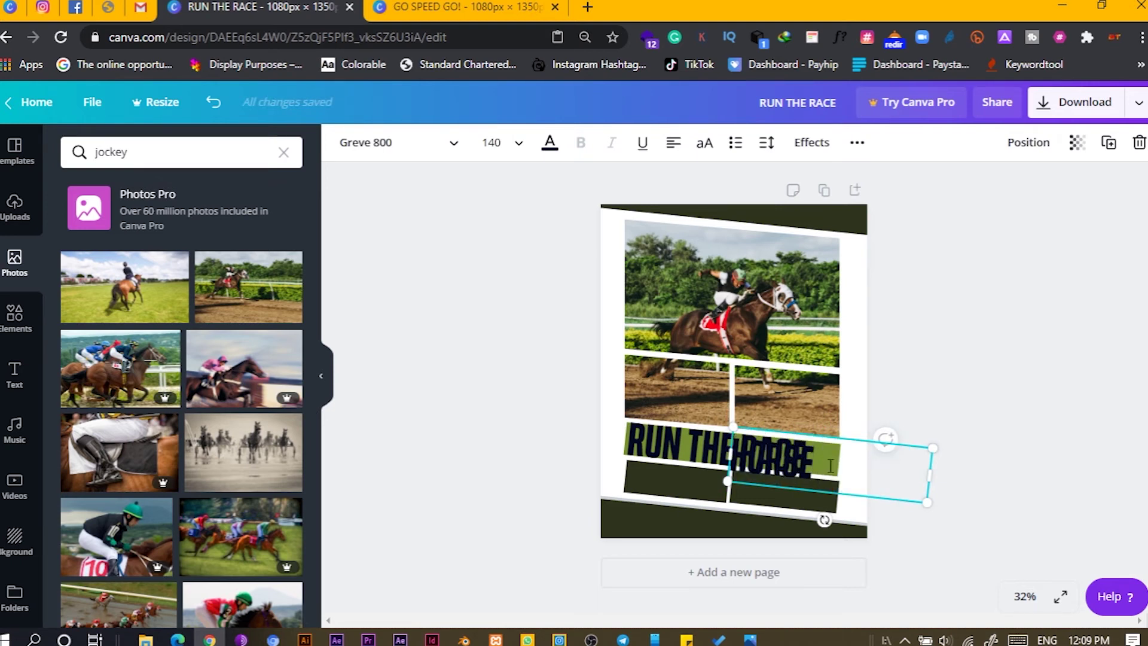
{"action": "type", "text": " POWER"}
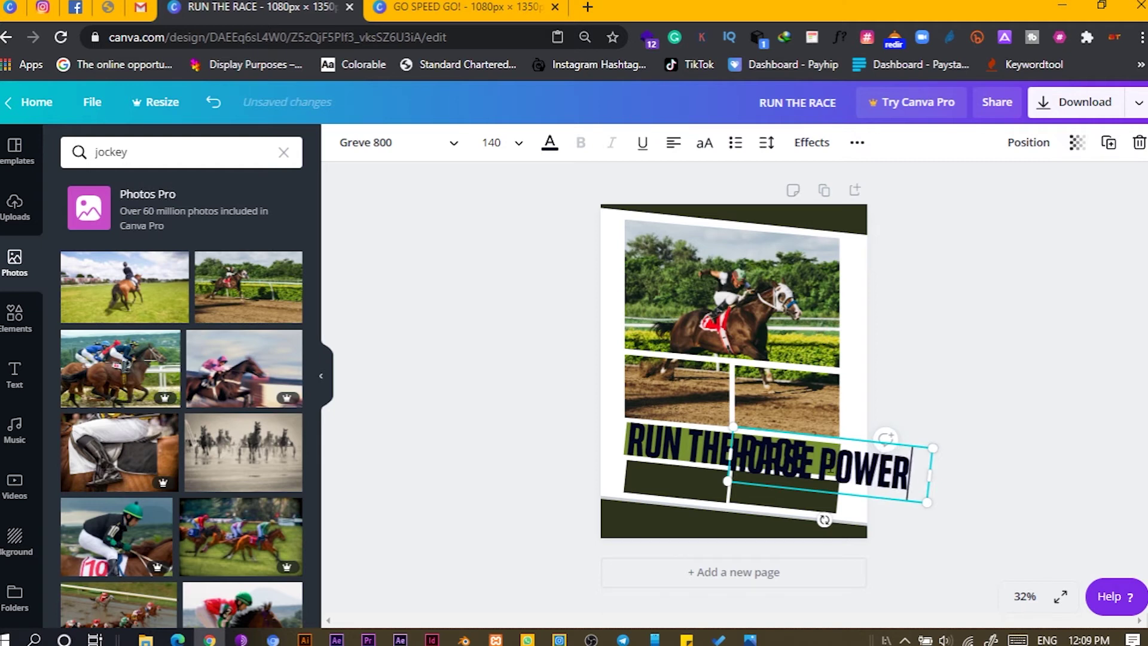
{"action": "left_click_drag", "start_coordinate": [925, 481], "coordinate": [817, 529]}
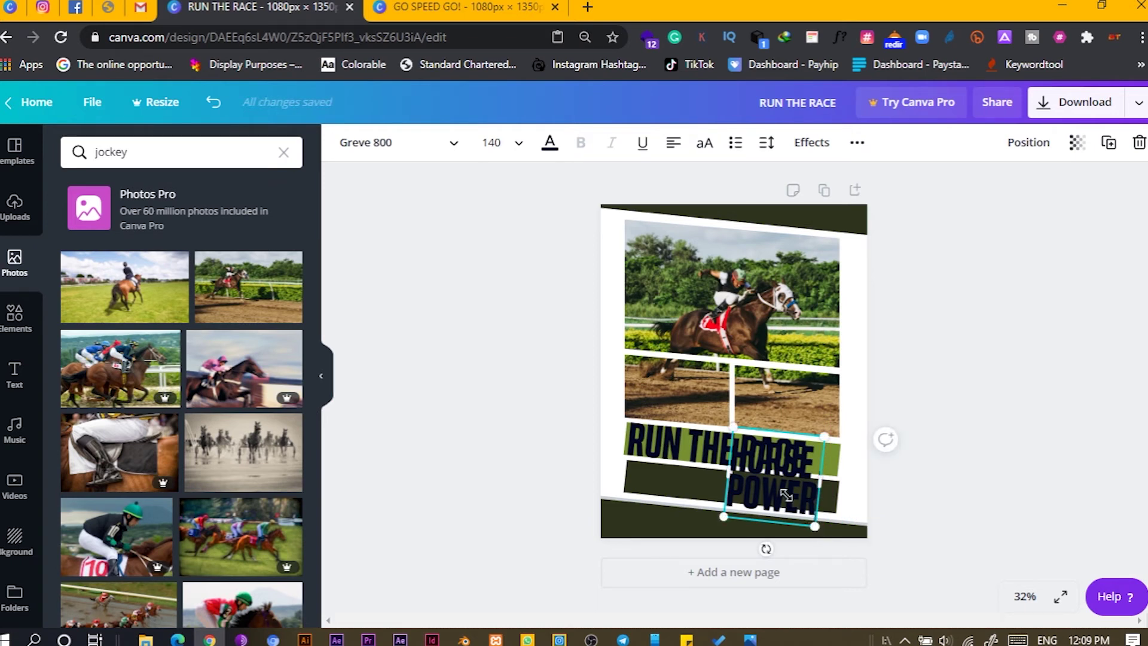
{"action": "left_click_drag", "start_coordinate": [785, 495], "coordinate": [827, 507]}
- Shrink HORSE POWER to fit the band's right end, then duplicate the RUN THE RACE headline below
{"action": "left_click", "coordinate": [462, 478]}
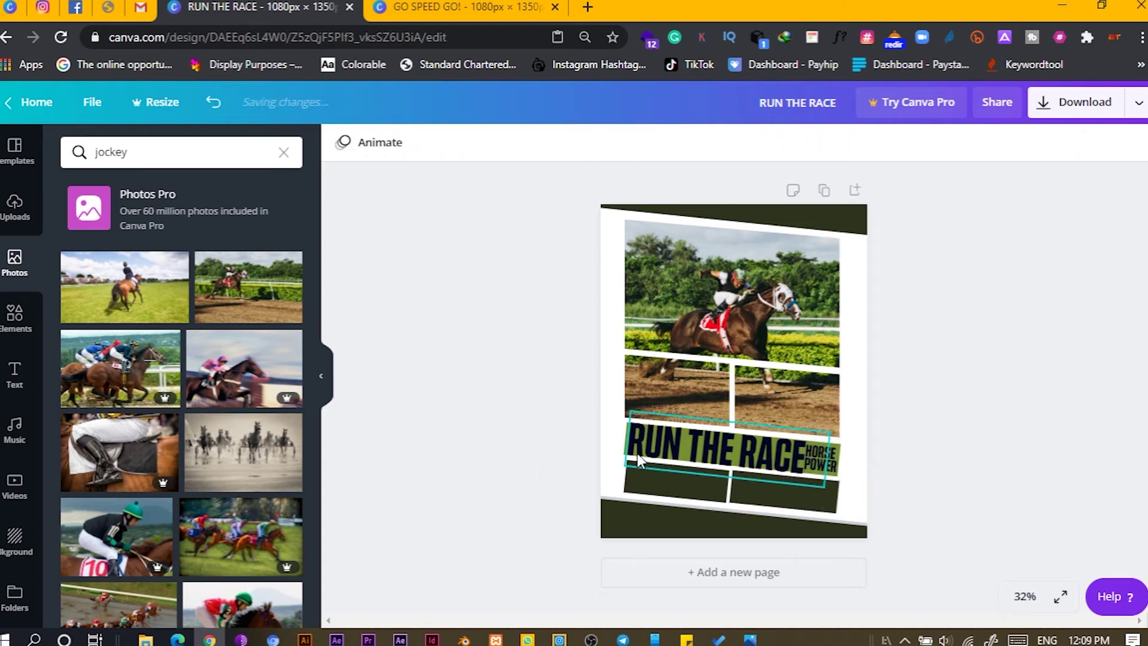
{"action": "key", "text": "ctrl+plus"}
{"action": "scroll", "coordinate": [737, 461], "scroll_direction": "down", "scroll_amount": 1}
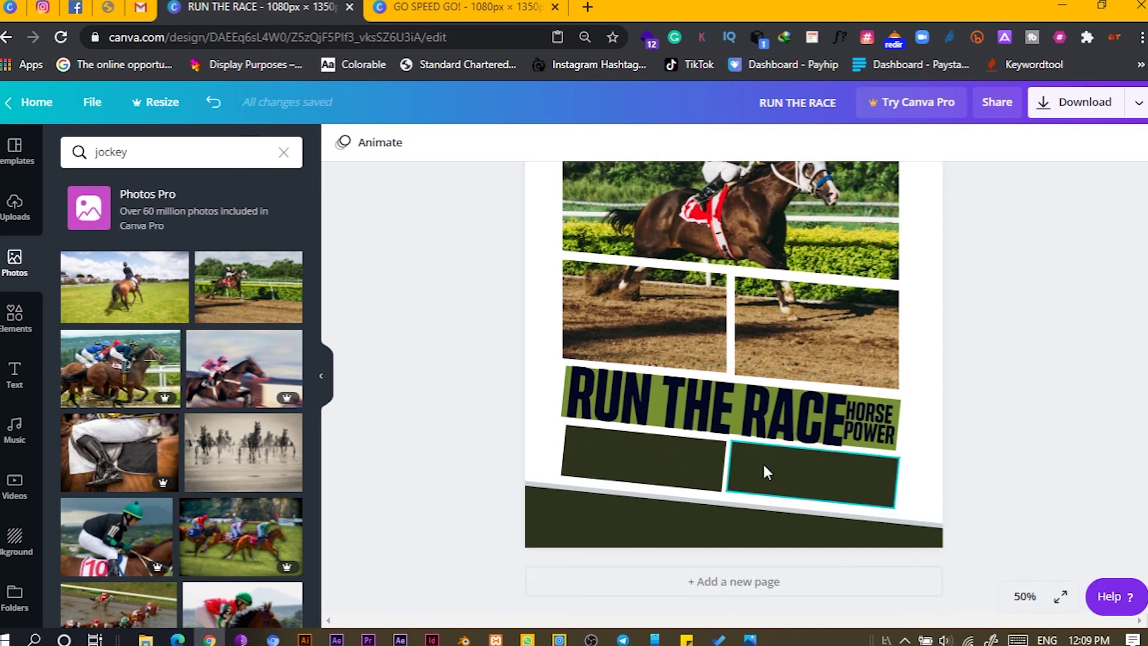
{"action": "left_click", "coordinate": [862, 441]}
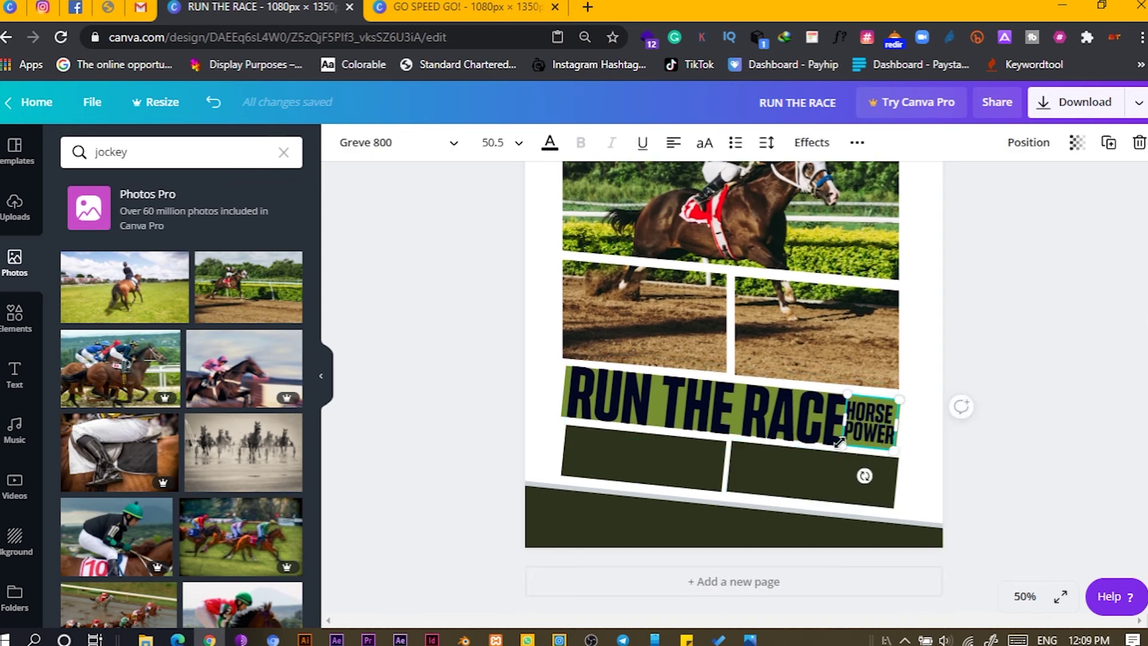
{"action": "left_click_drag", "start_coordinate": [839, 443], "coordinate": [868, 430]}
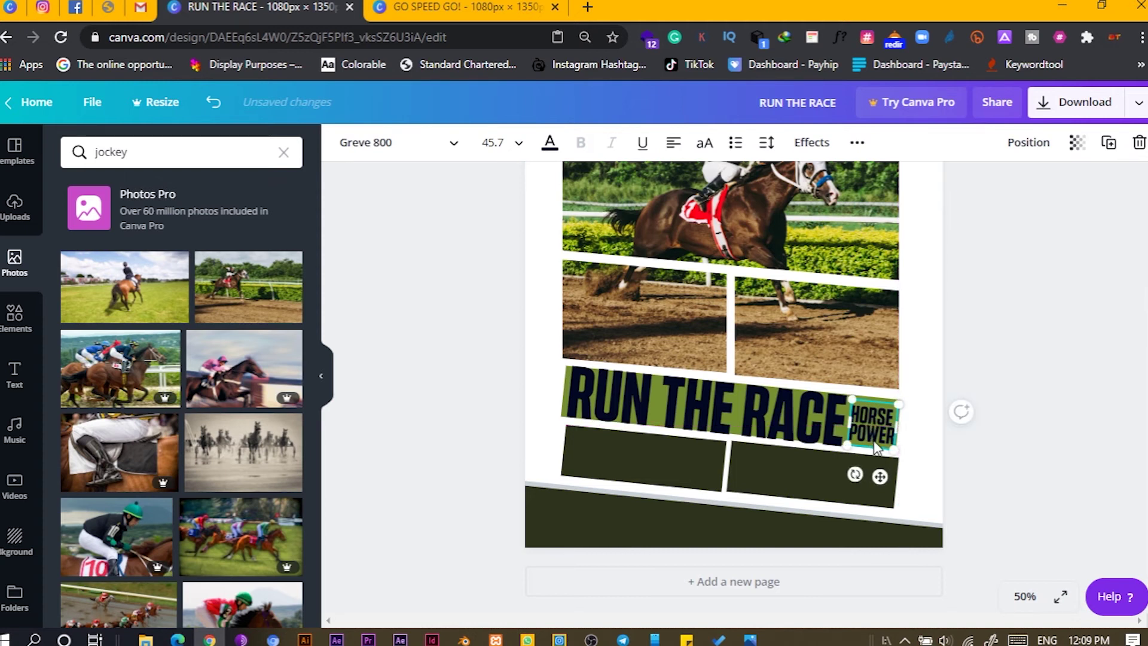
{"action": "left_click", "coordinate": [412, 355]}
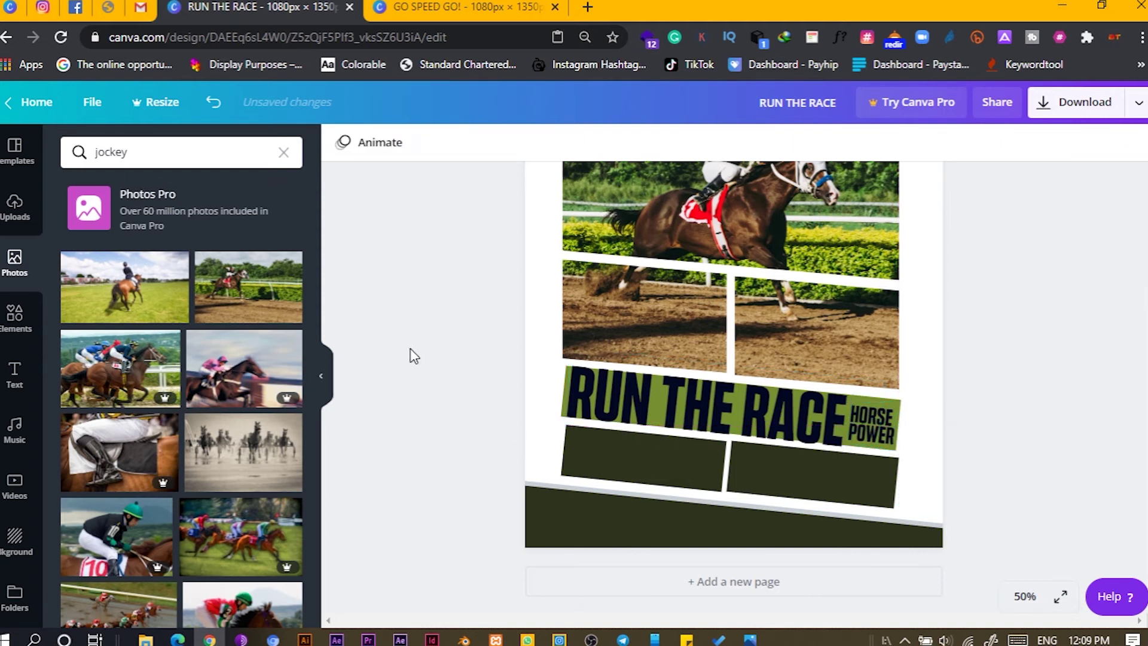
{"action": "left_click", "coordinate": [716, 415]}
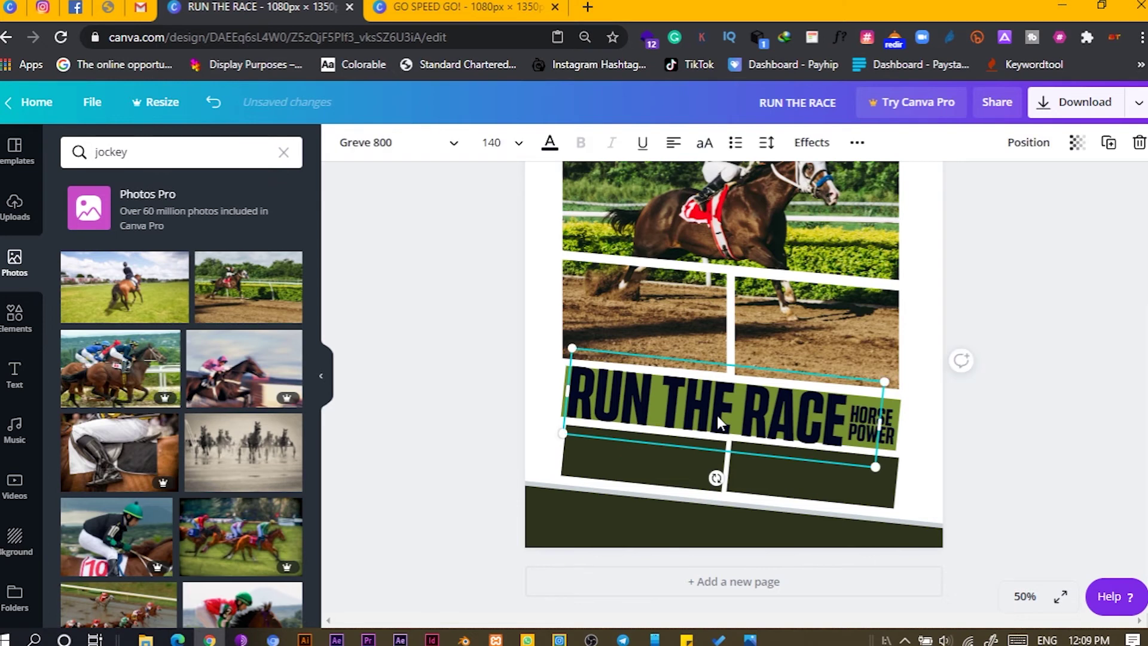
{"action": "mouse_move", "coordinate": [716, 415]}
{"action": "left_mouse_down"}
{"action": "mouse_move", "coordinate": [661, 469]}
{"action": "mouse_move", "coordinate": [670, 460]}
{"action": "left_mouse_up"}
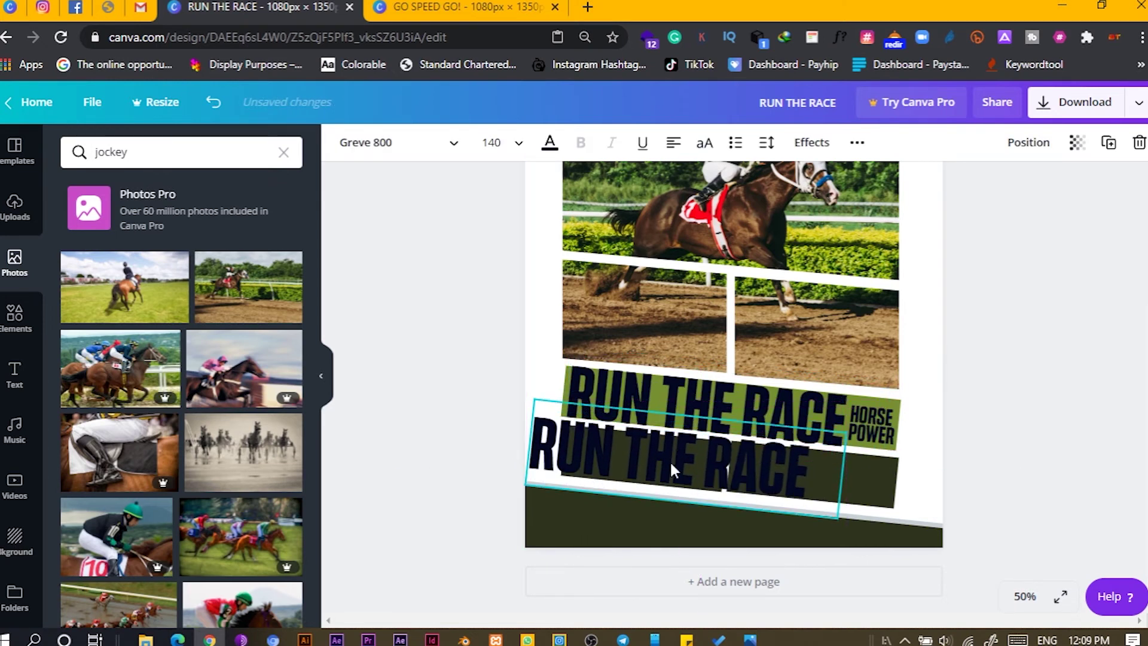
- Make the copied headline white, shrink it to about half size and fit it in the left dark block
{"action": "left_click", "coordinate": [546, 146]}
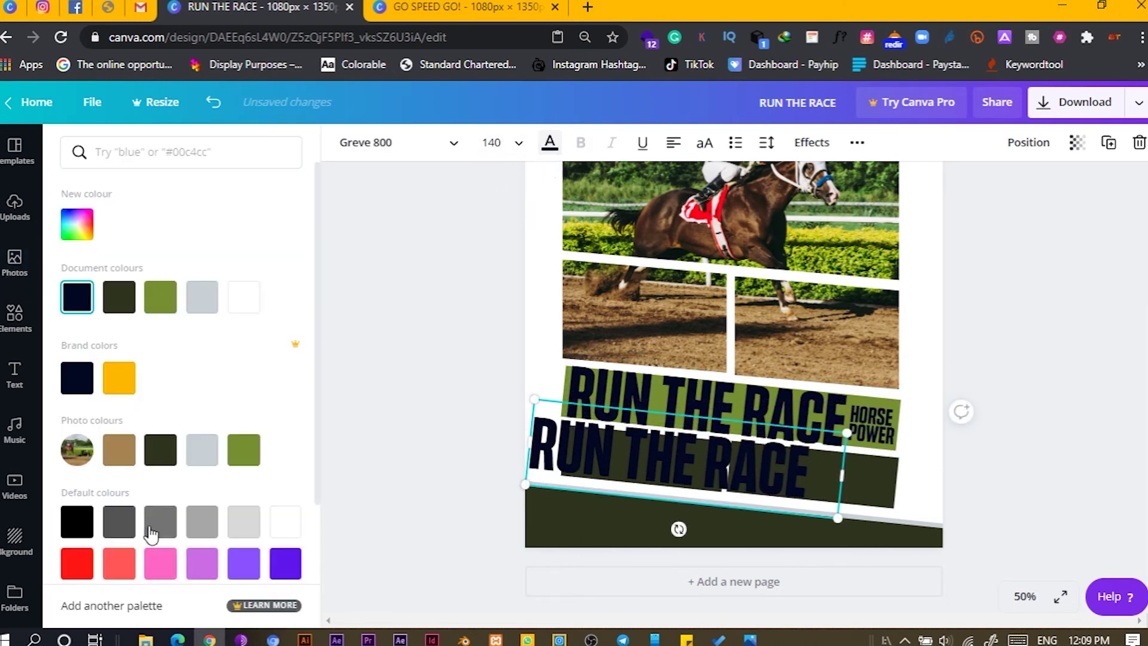
{"action": "left_click", "coordinate": [243, 298]}
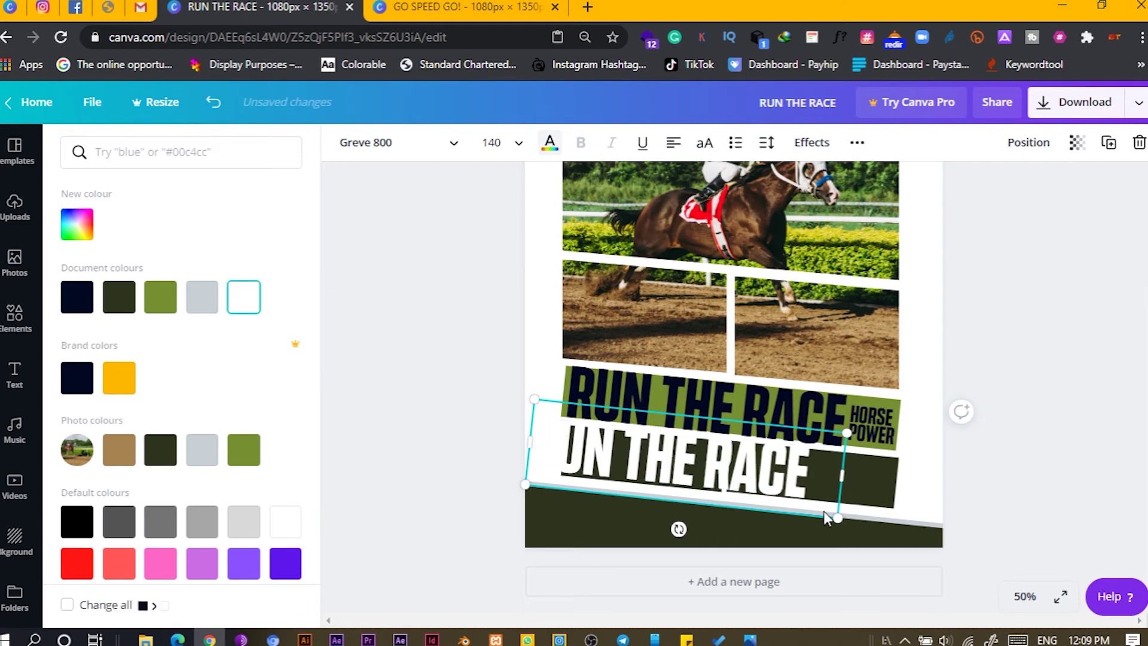
{"action": "left_click_drag", "start_coordinate": [840, 519], "coordinate": [688, 520]}
{"action": "left_click_drag", "start_coordinate": [592, 426], "coordinate": [622, 454]}
{"action": "left_click_drag", "start_coordinate": [722, 472], "coordinate": [734, 443]}
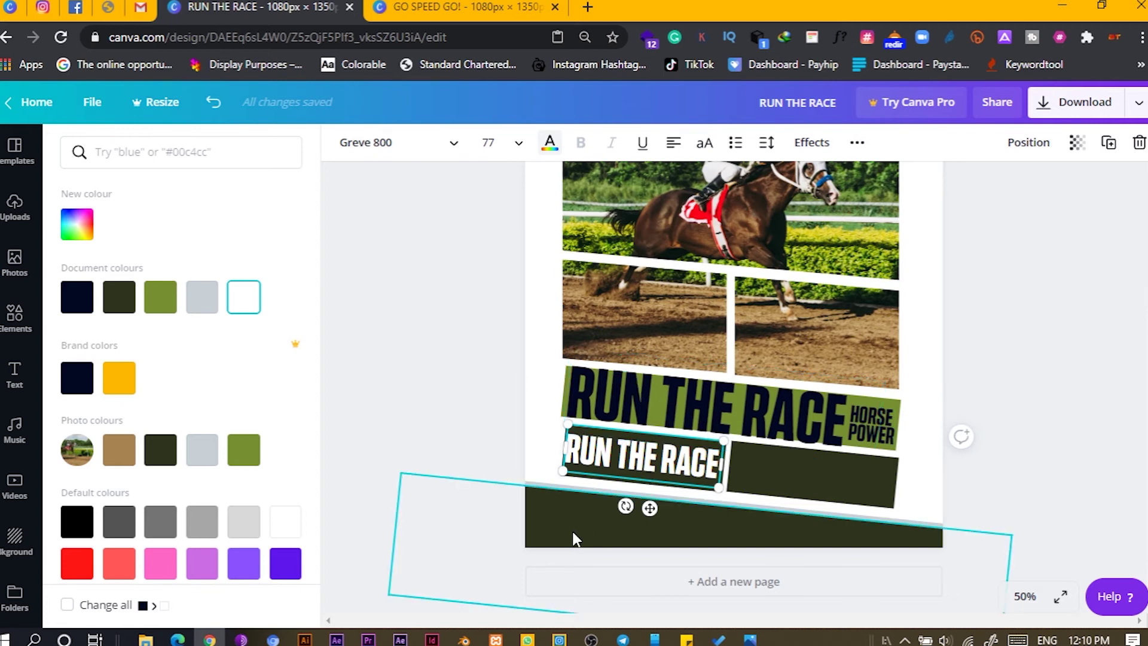
- Retype the white text as 'FLASH RACE', narrow its box, nudge it down and duplicate it
{"action": "double_click", "coordinate": [684, 462]}
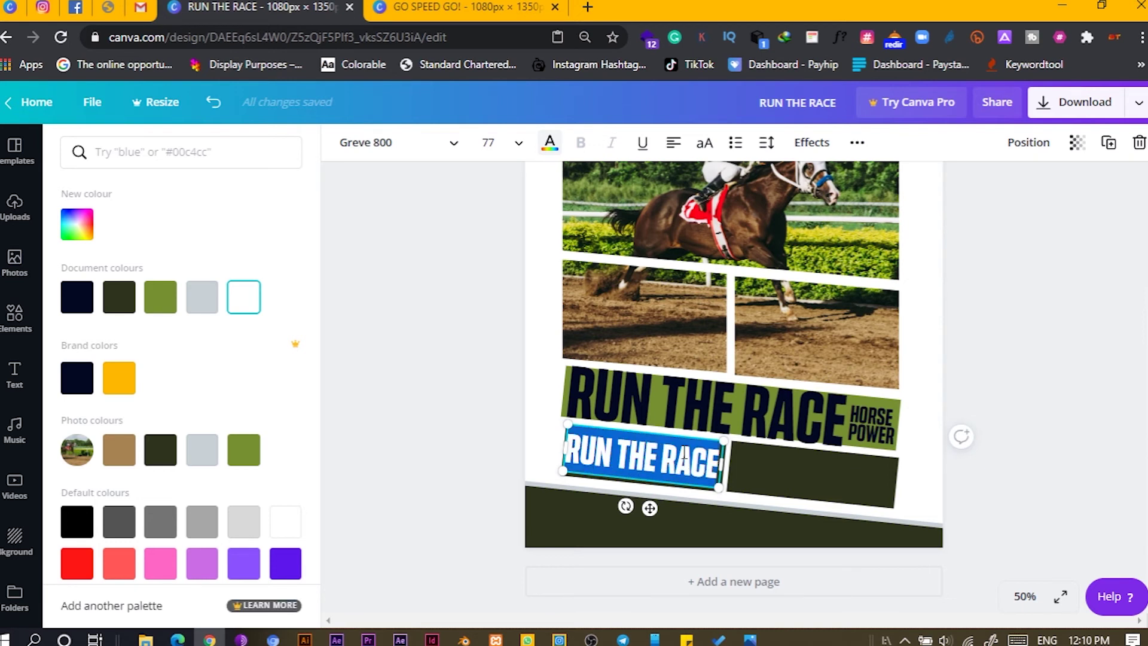
{"action": "type", "text": "FL"}
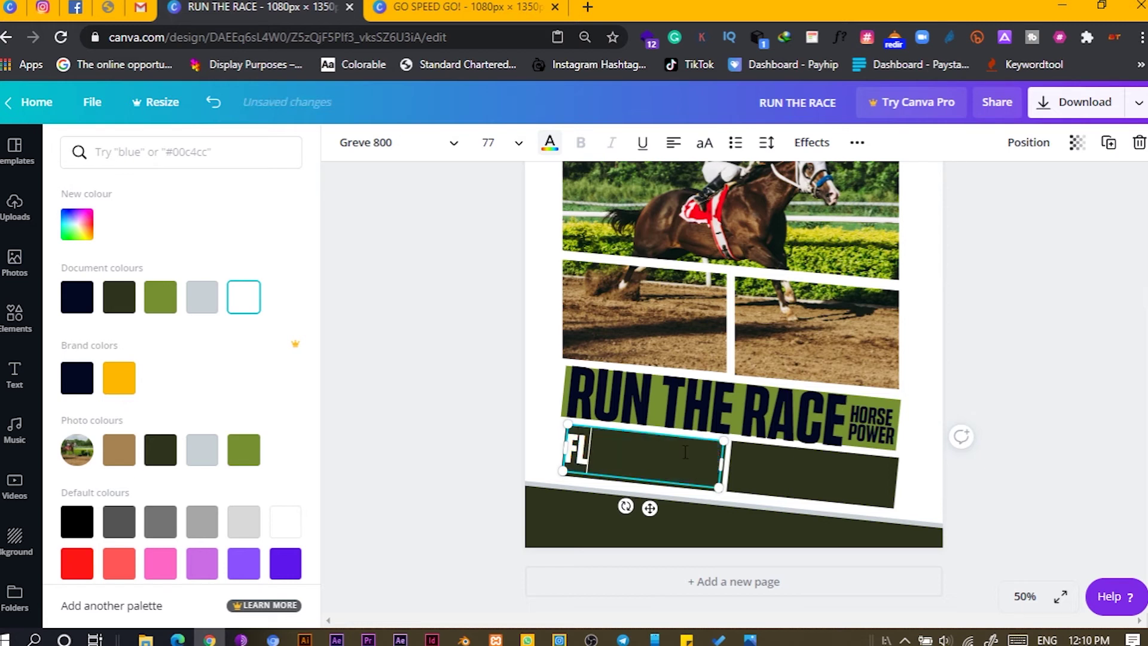
{"action": "type", "text": "ASH RACE"}
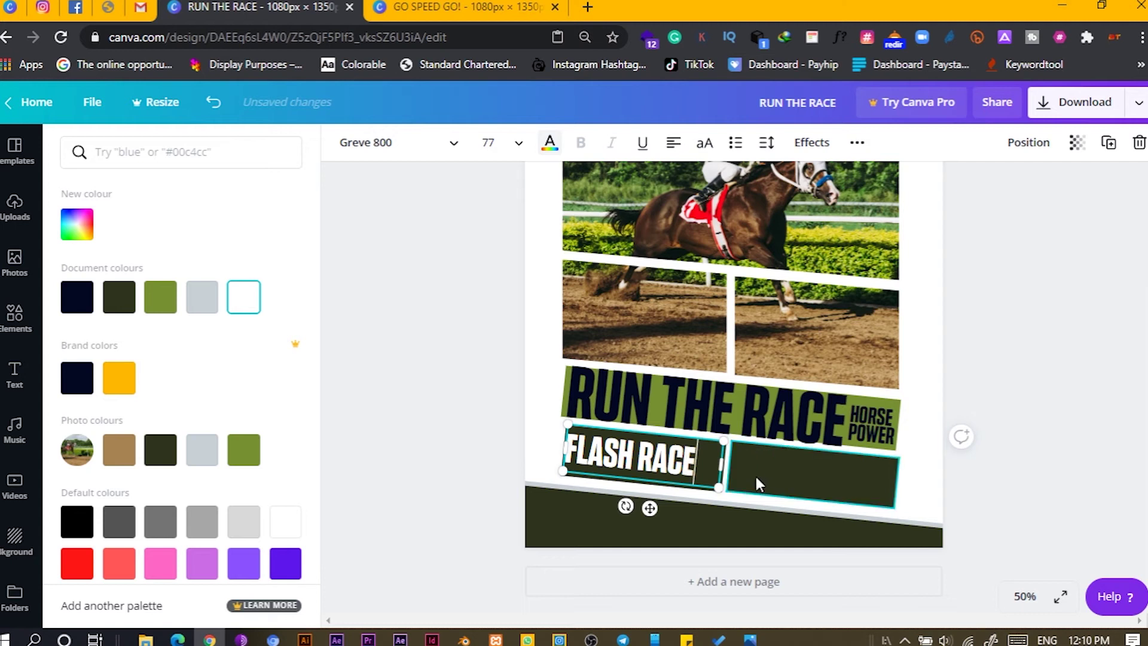
{"action": "left_click_drag", "start_coordinate": [723, 464], "coordinate": [724, 432]}
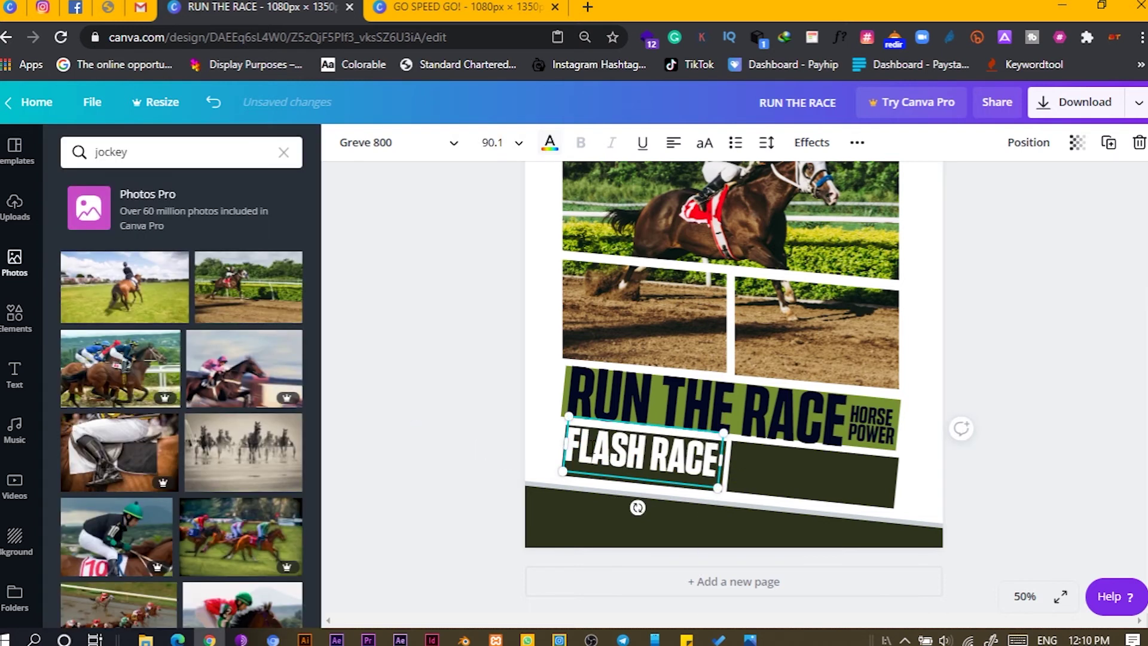
{"action": "left_click", "coordinate": [515, 446]}
{"action": "left_click", "coordinate": [594, 457]}
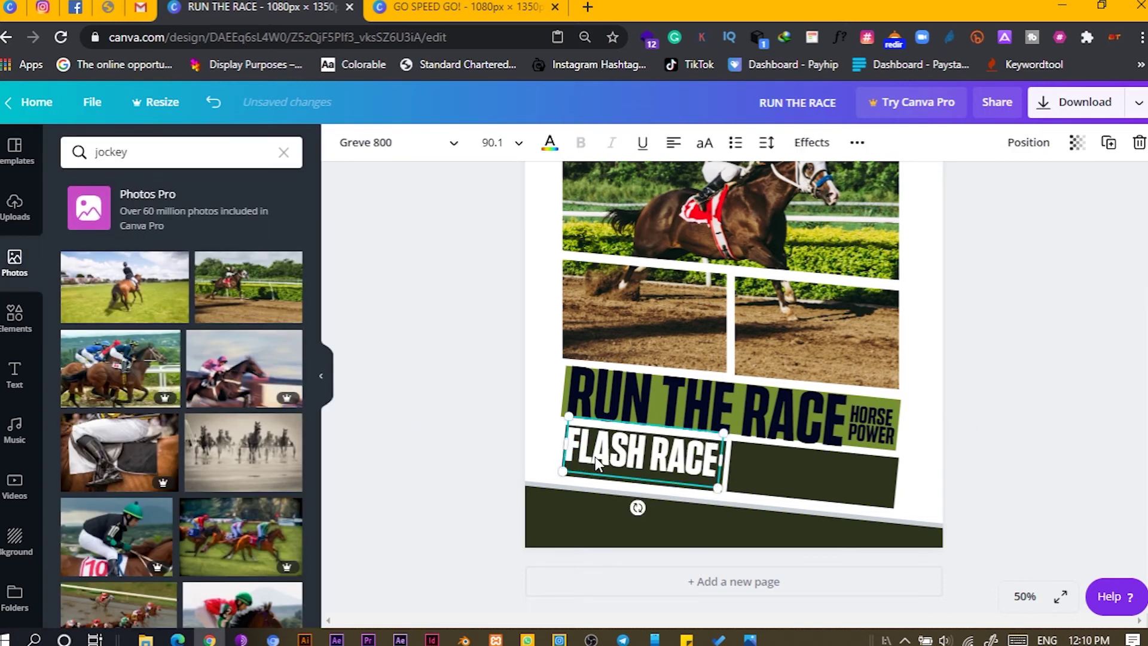
{"action": "key", "text": "shift+Down"}
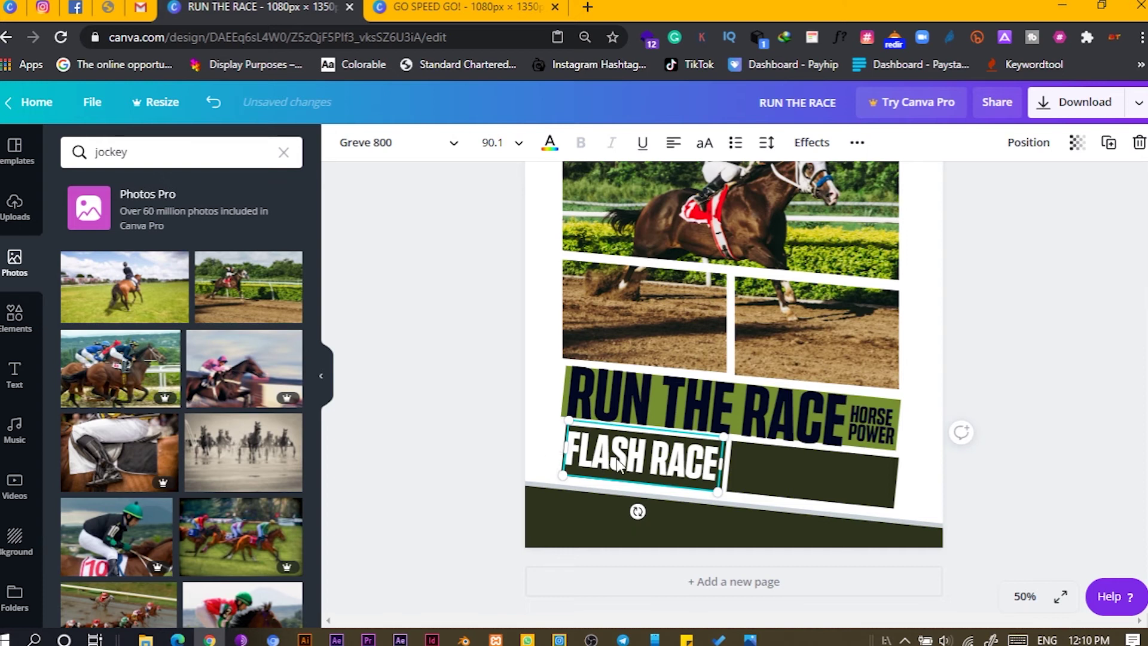
{"action": "key", "text": "ctrl+d"}
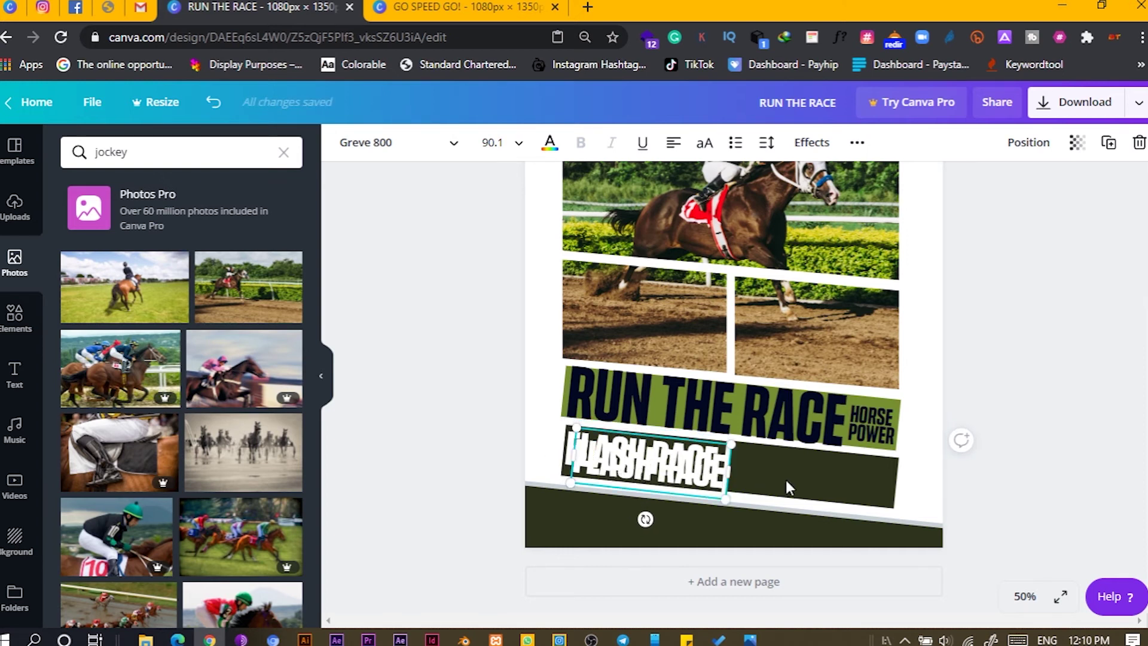
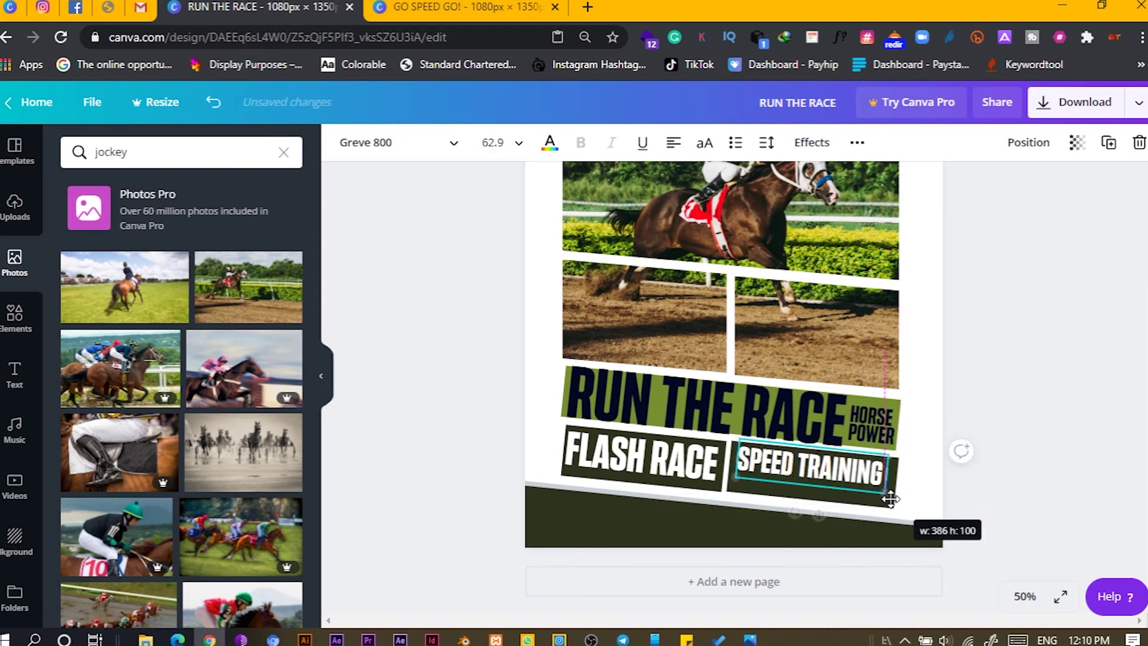
- Shorten the dark box behind SPEED TRAINING by dragging its bottom edge up
{"action": "left_click", "coordinate": [831, 504]}
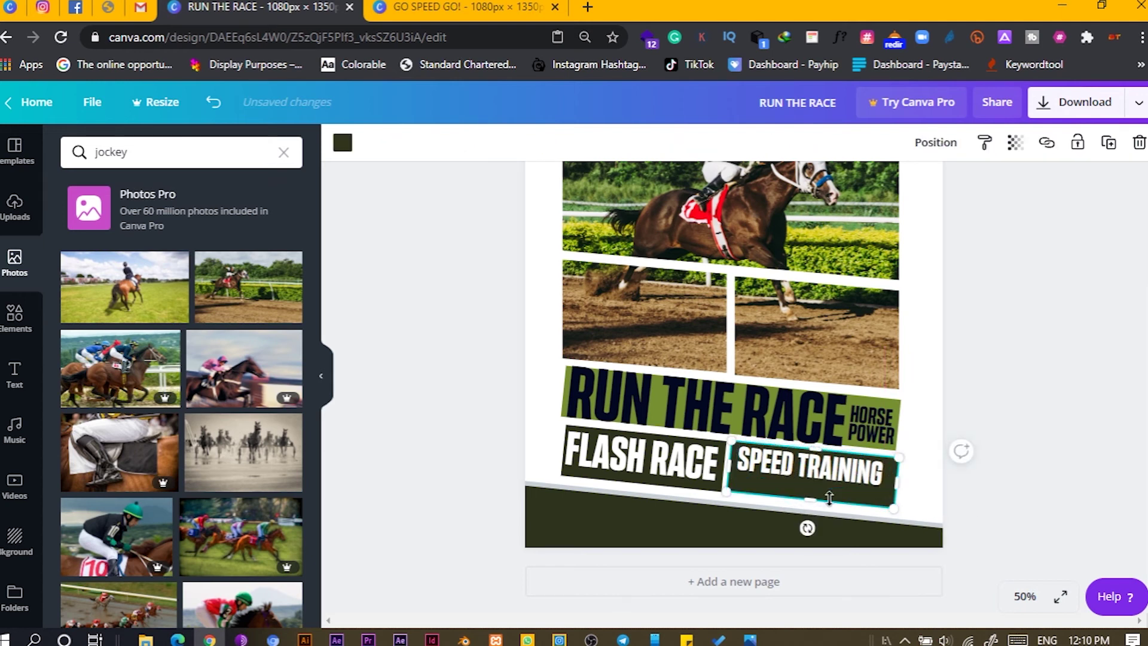
{"action": "left_click_drag", "start_coordinate": [815, 507], "coordinate": [818, 487]}
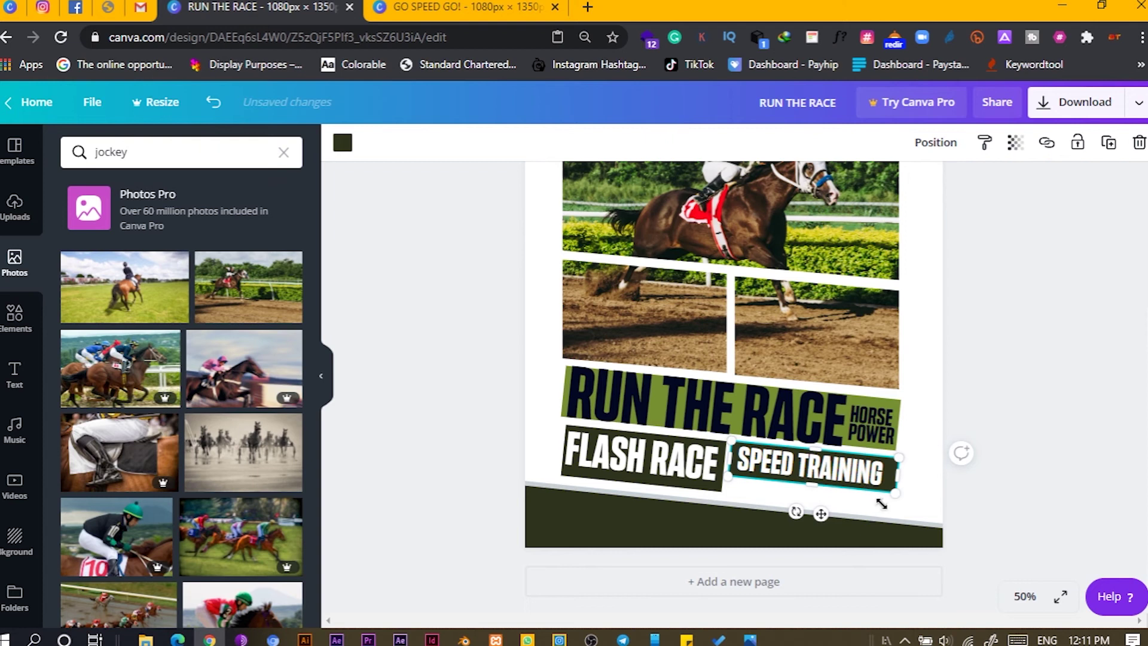
{"action": "left_click", "coordinate": [940, 500]}
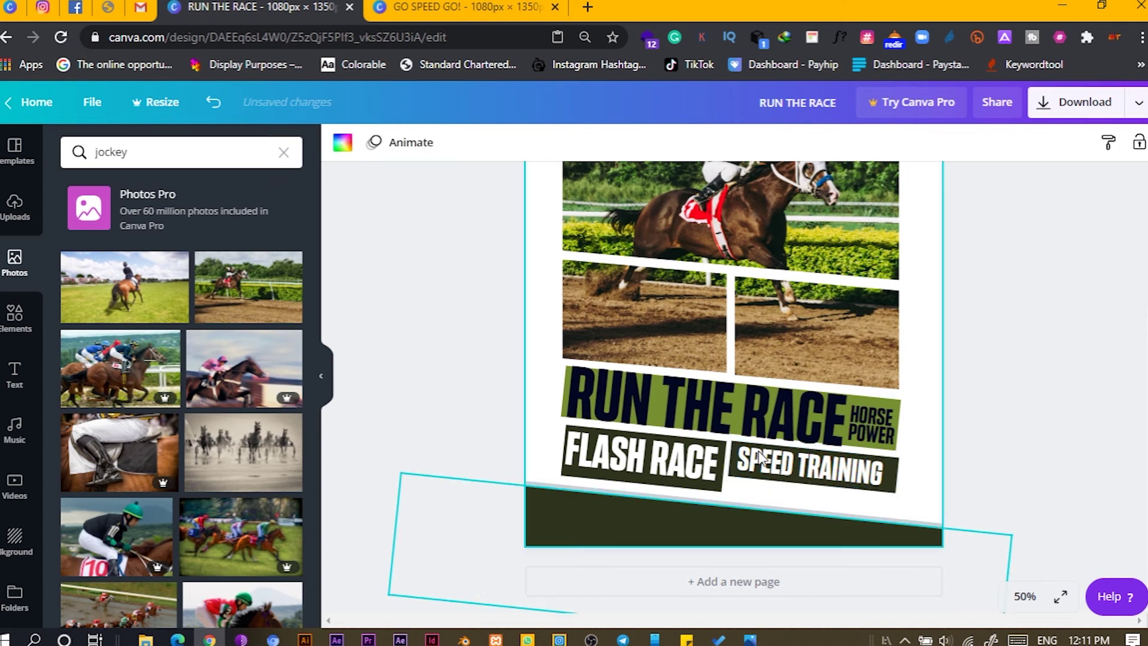
- Add a Montserrat text box at size 78.9 across the photo panels reading 'Date: 17th April 1996'
{"action": "key", "text": "t"}
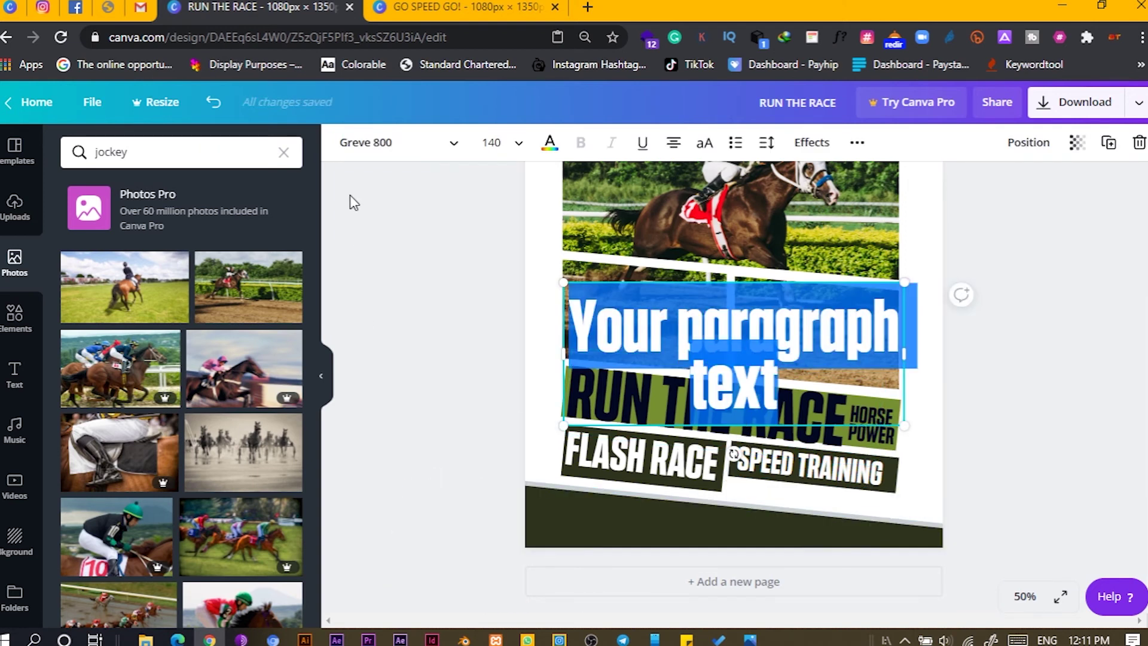
{"action": "left_click", "coordinate": [366, 150]}
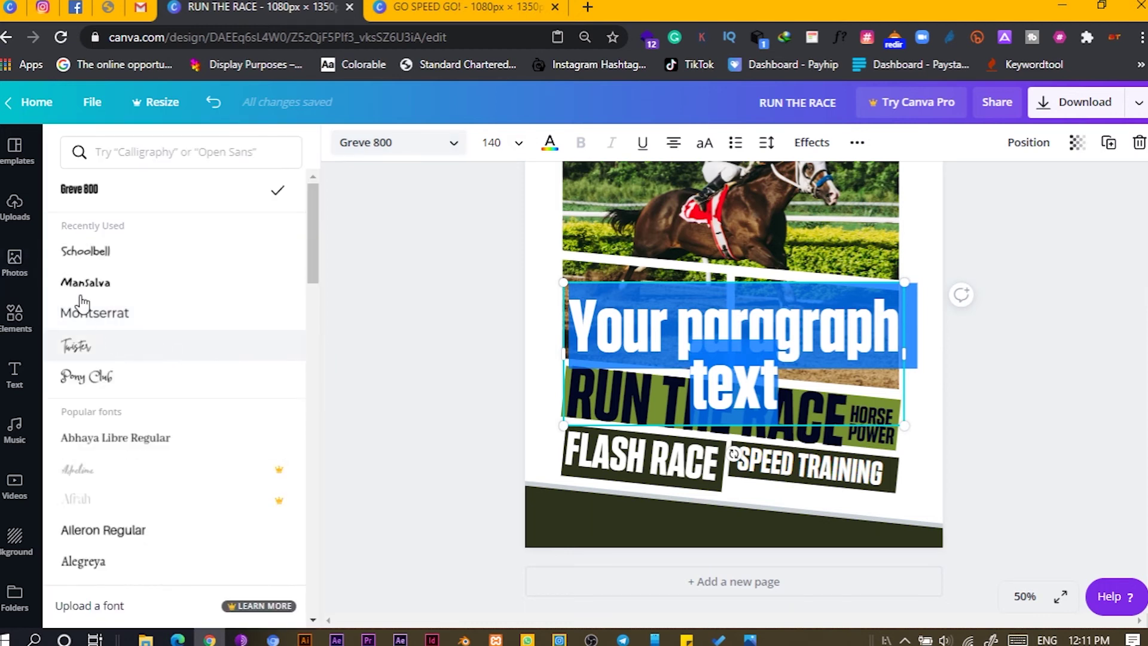
{"action": "left_click", "coordinate": [93, 311]}
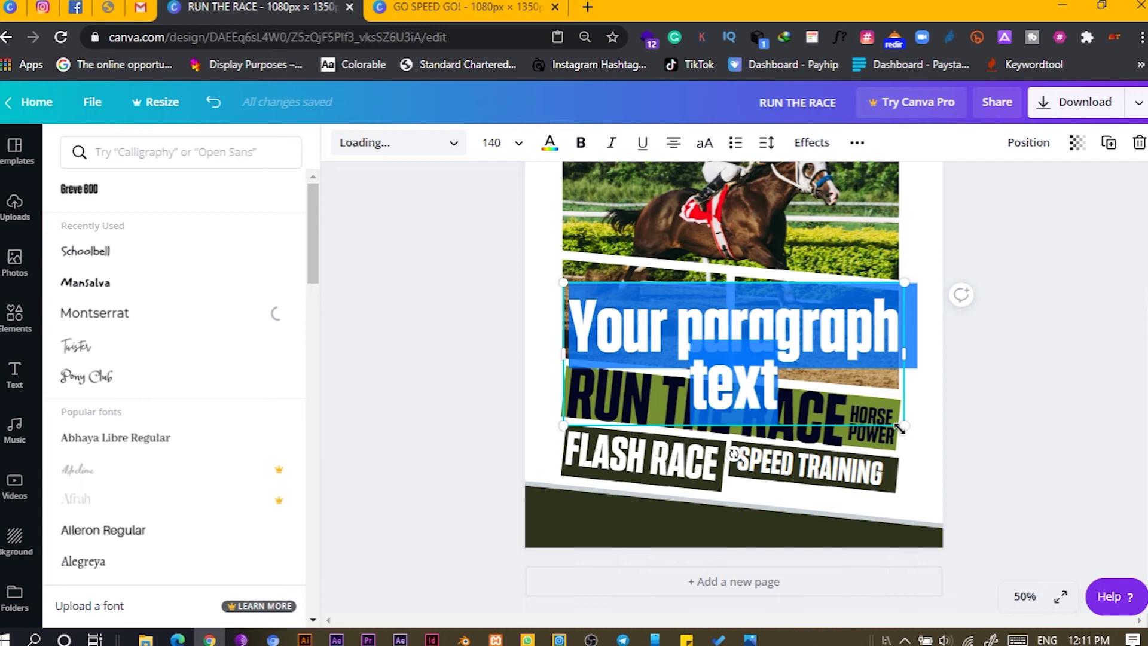
{"action": "left_click_drag", "start_coordinate": [900, 483], "coordinate": [755, 394]}
{"action": "left_click_drag", "start_coordinate": [830, 354], "coordinate": [997, 359]}
{"action": "key", "text": "BackSpace"}
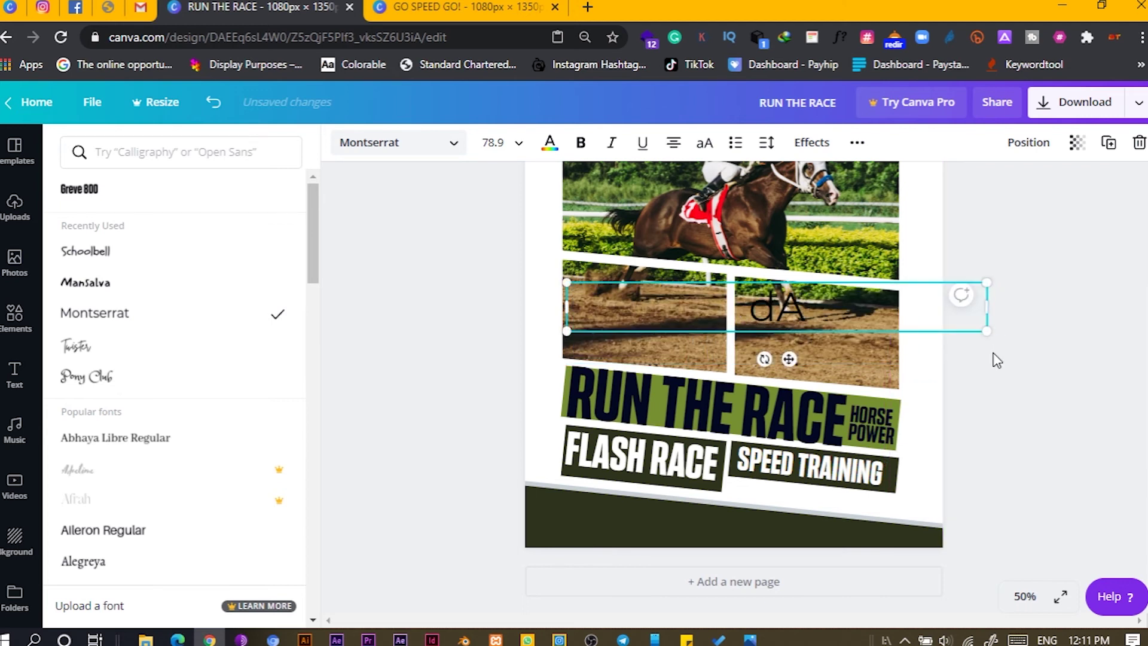
{"action": "type", "text": "Date:"}
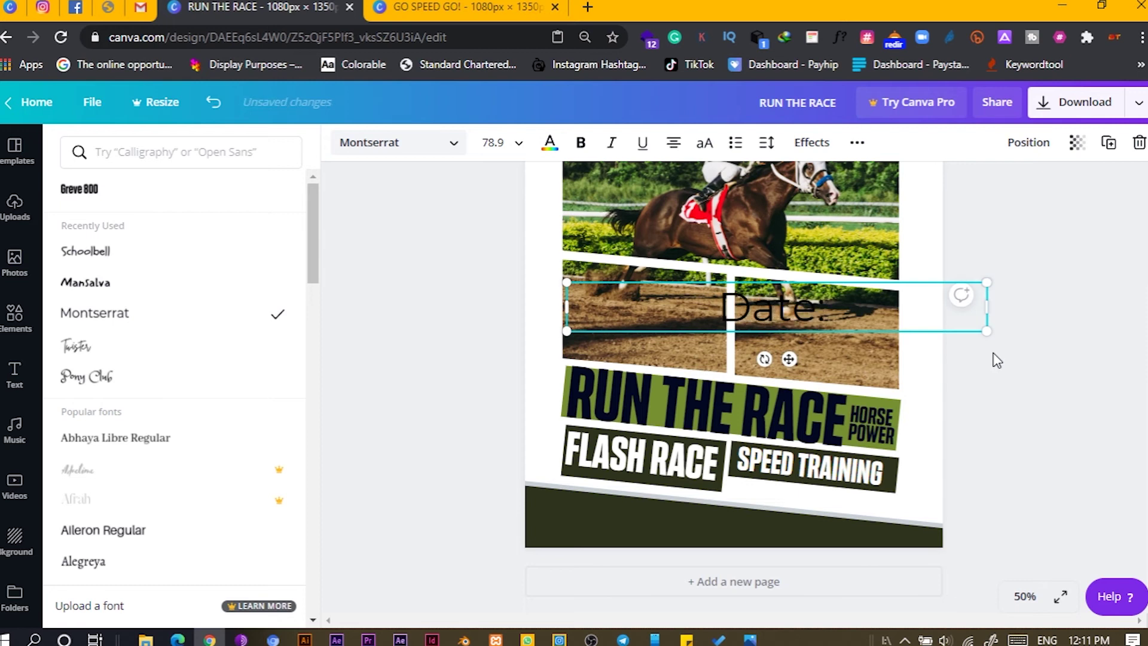
{"action": "type", "text": " 17th"}
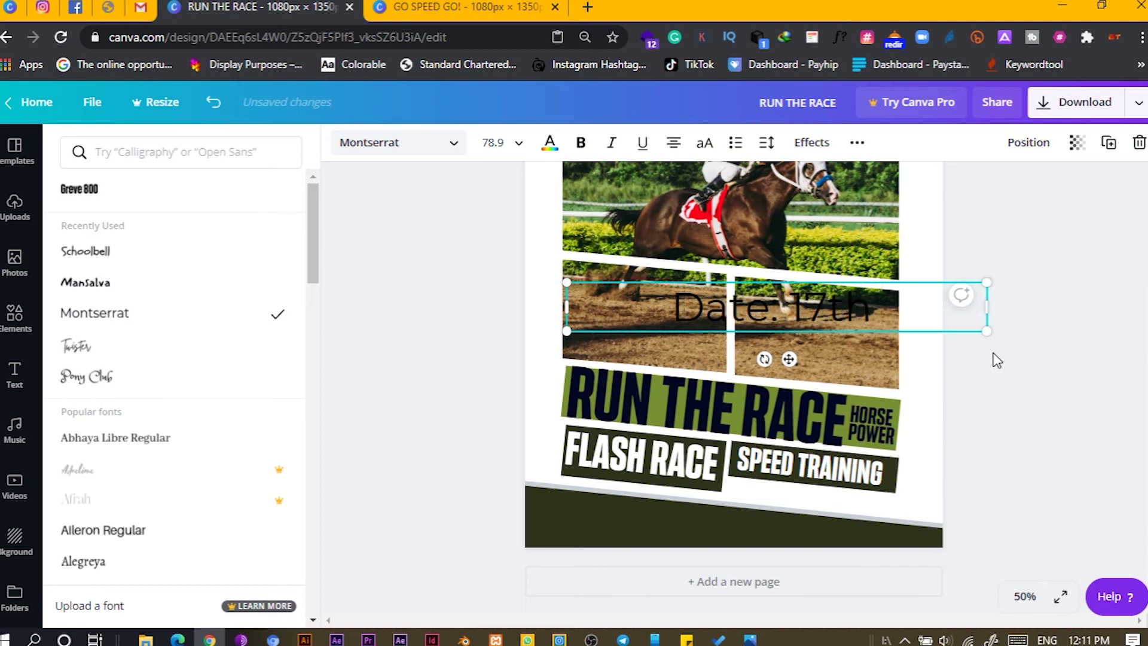
{"action": "type", "text": " April"}
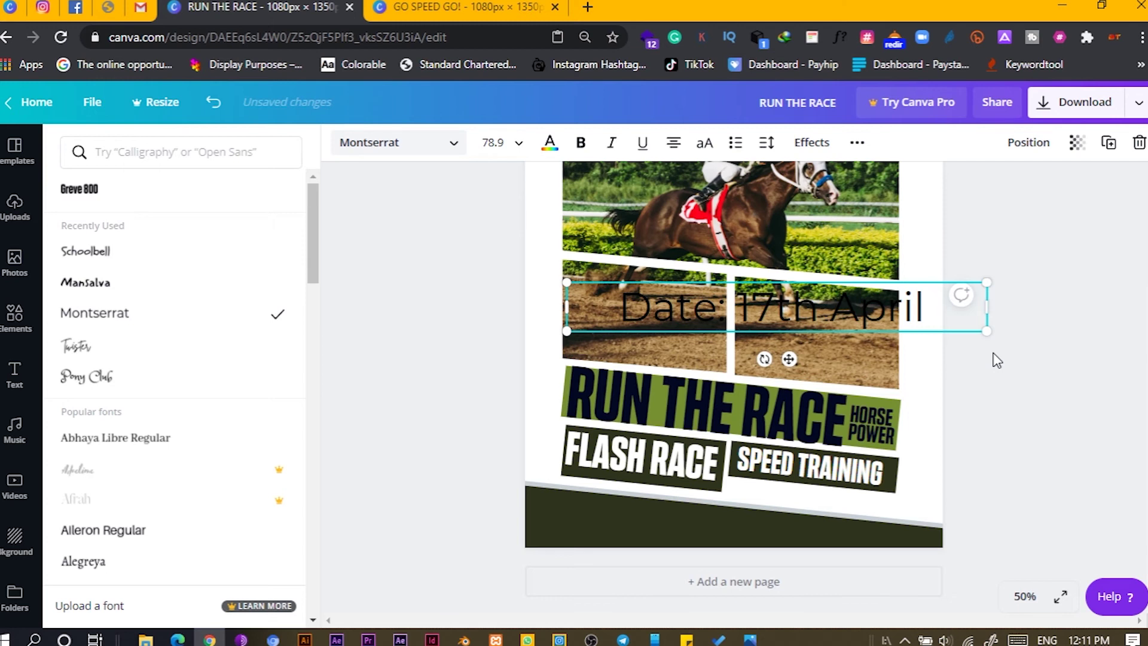
{"action": "type", "text": " 19"}
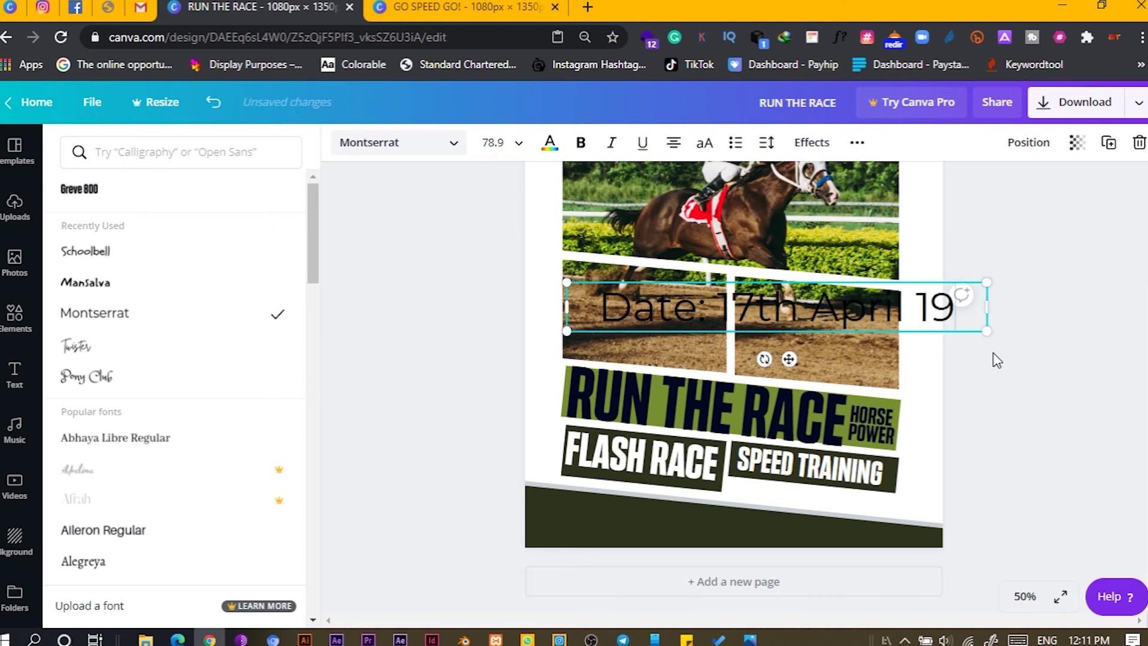
{"action": "type", "text": "196"}
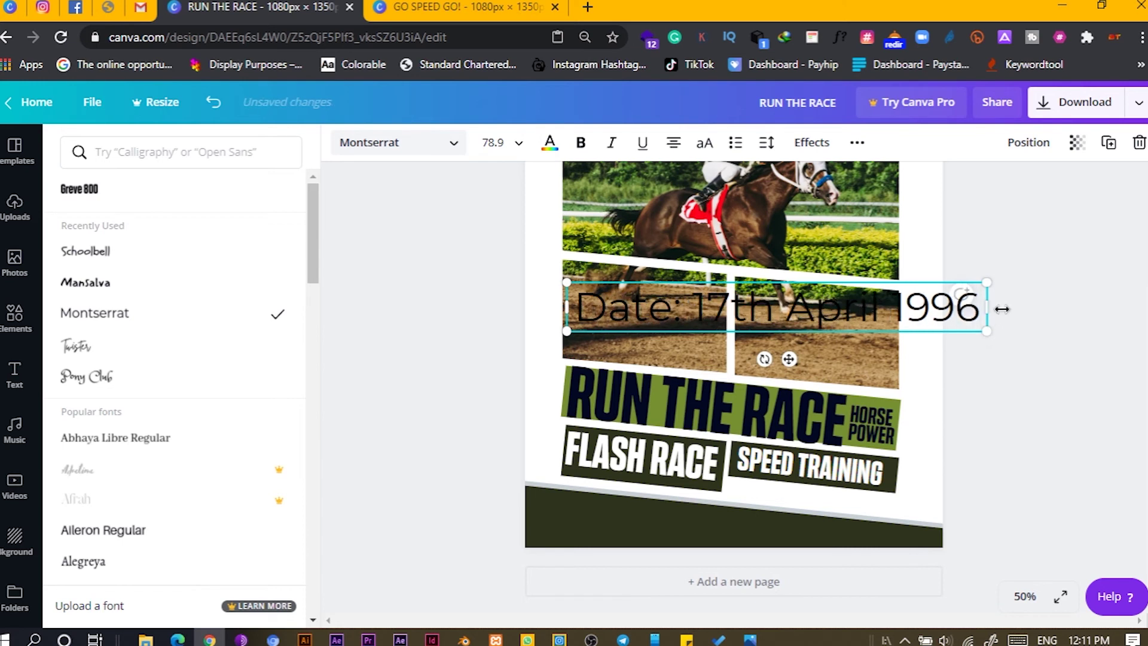
- Scale the date text to about 26.5, tilt it 10°, and place it below SPEED TRAINING
{"action": "left_click_drag", "start_coordinate": [985, 309], "coordinate": [975, 326]}
{"action": "left_click_drag", "start_coordinate": [892, 361], "coordinate": [815, 523]}
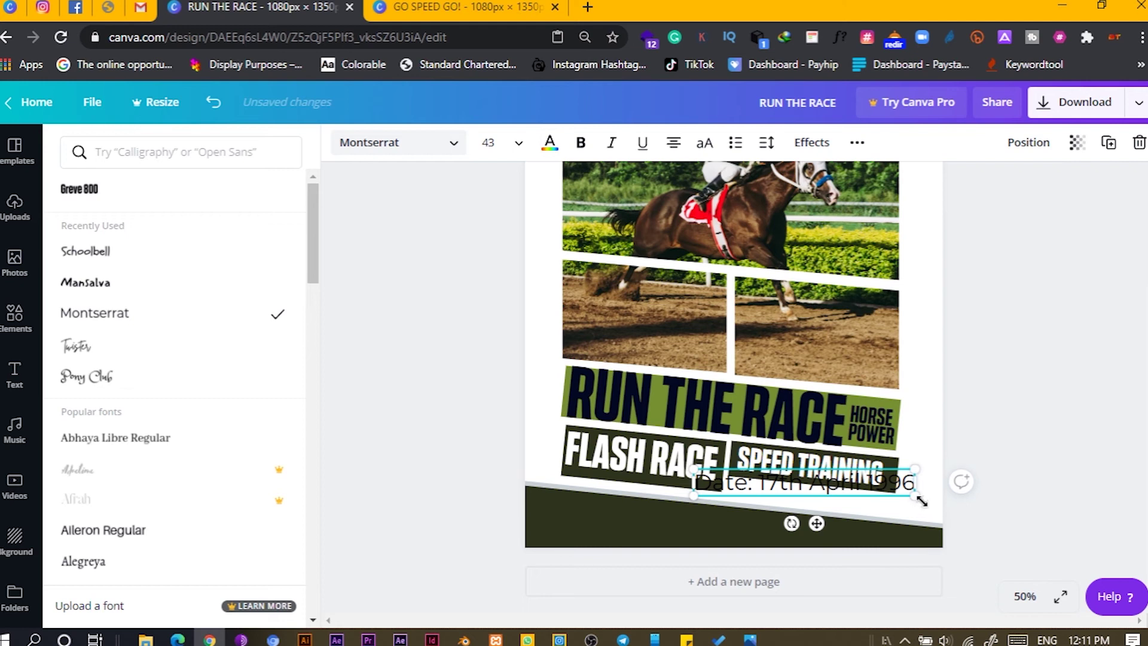
{"action": "left_click_drag", "start_coordinate": [901, 502], "coordinate": [867, 492]}
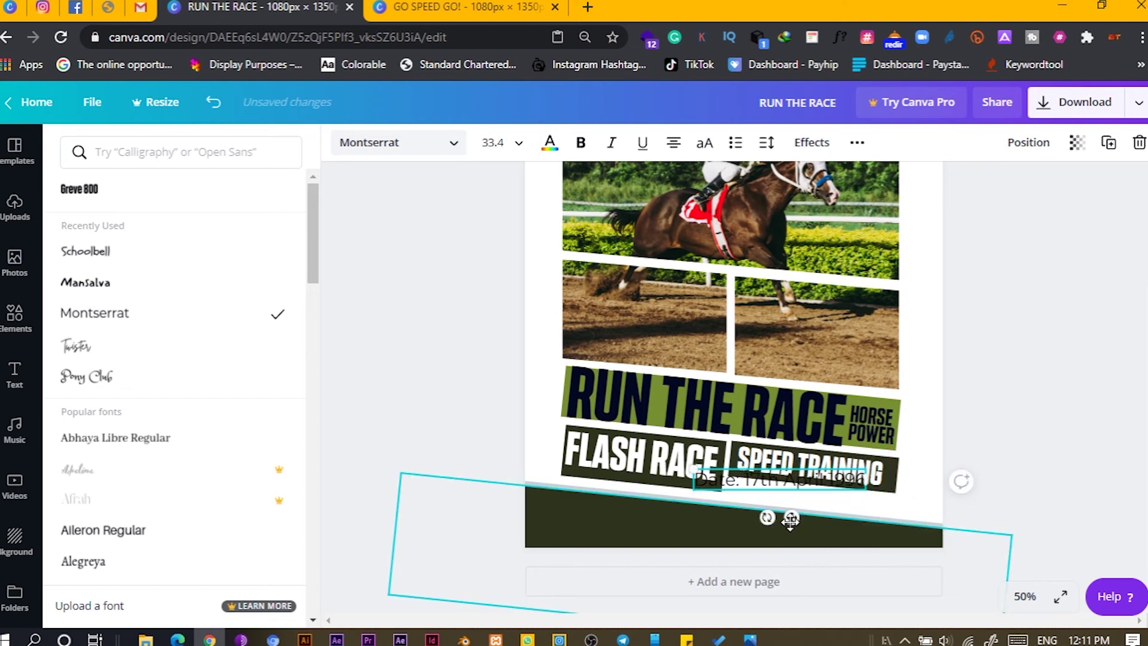
{"action": "left_click_drag", "start_coordinate": [766, 517], "coordinate": [721, 466]}
{"action": "left_click_drag", "start_coordinate": [814, 529], "coordinate": [813, 531]}
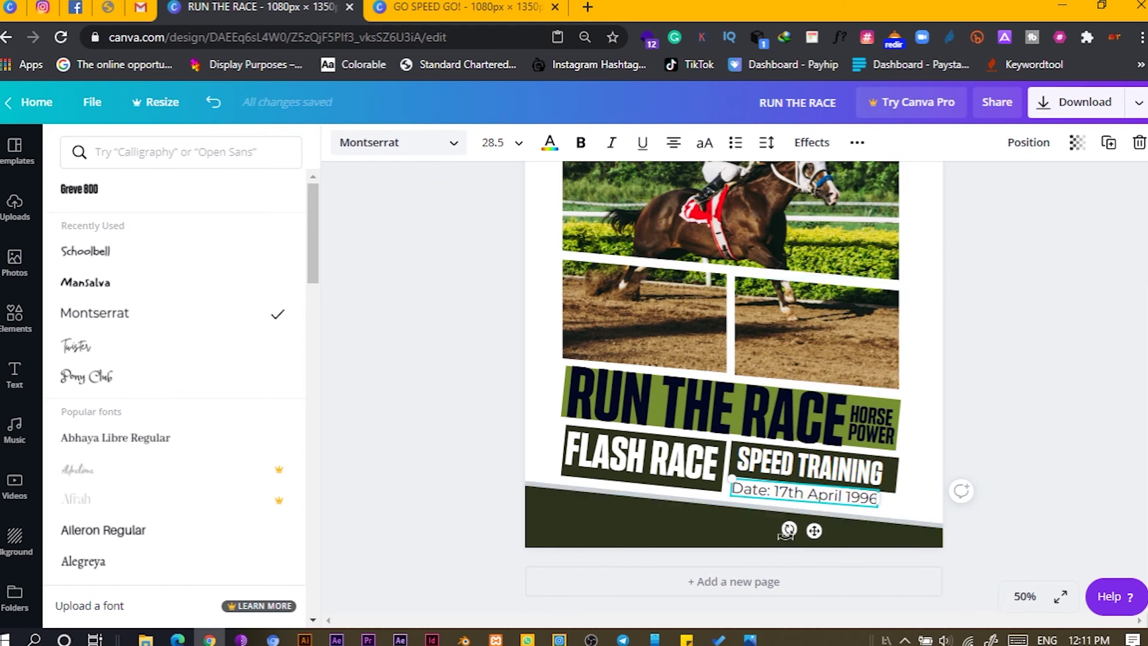
{"action": "left_click_drag", "start_coordinate": [789, 529], "coordinate": [790, 534]}
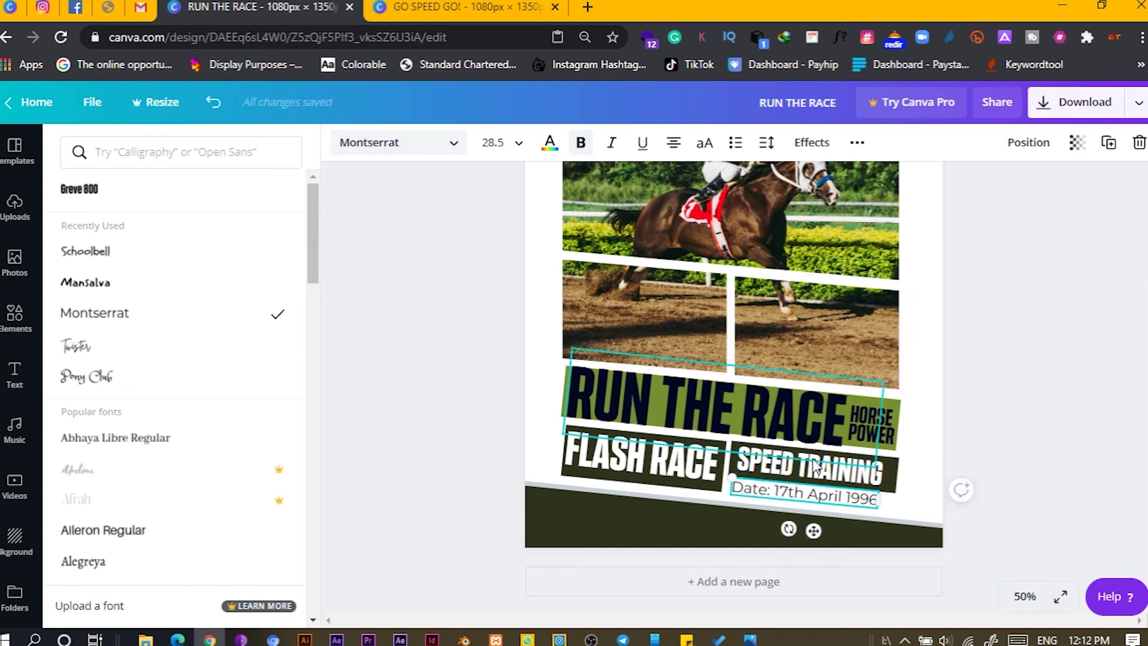
{"action": "left_click_drag", "start_coordinate": [877, 507], "coordinate": [867, 505]}
{"action": "left_click_drag", "start_coordinate": [809, 530], "coordinate": [822, 536]}
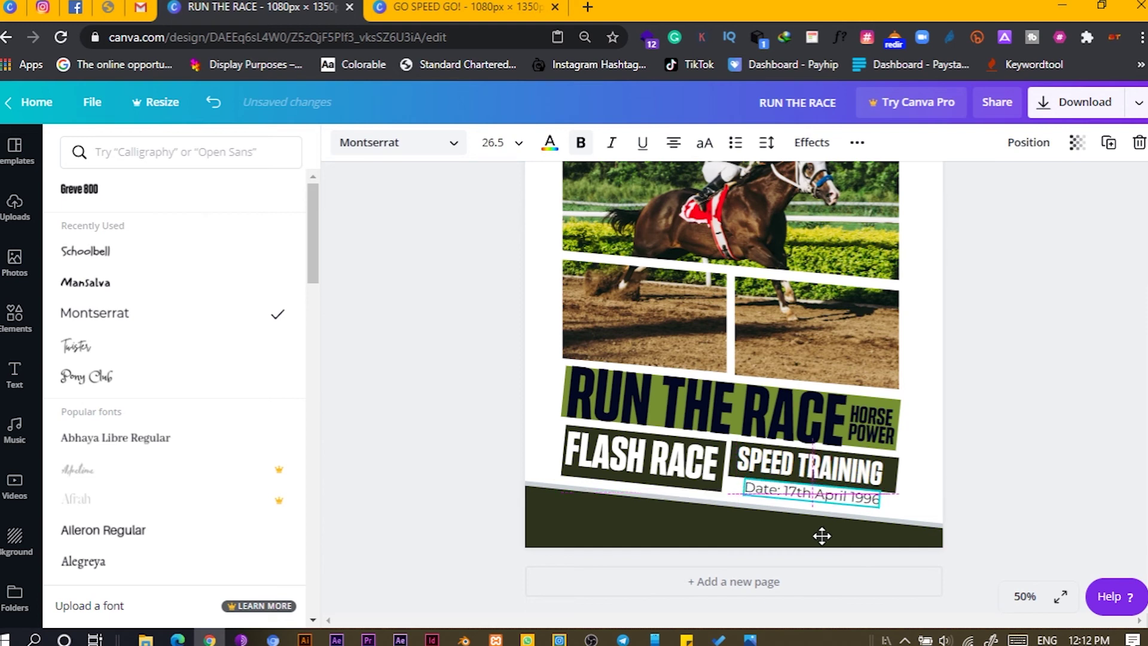
{"action": "left_click", "coordinate": [858, 472]}
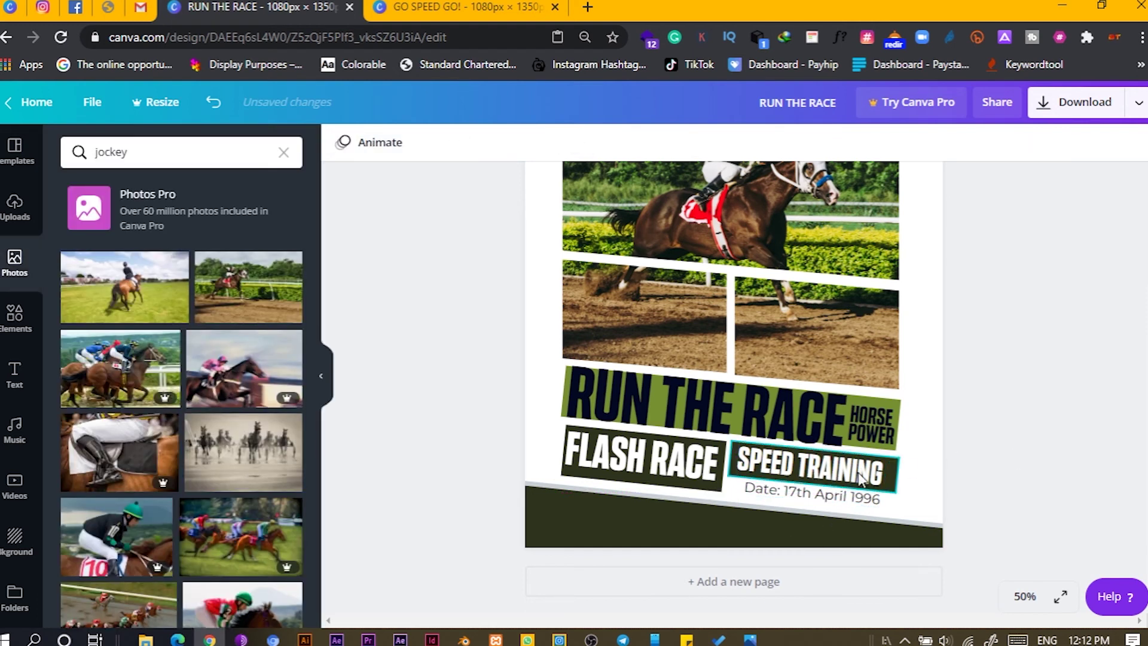
- Place a copy of the date line in the dark footer and make it white
{"action": "left_click", "coordinate": [830, 479]}
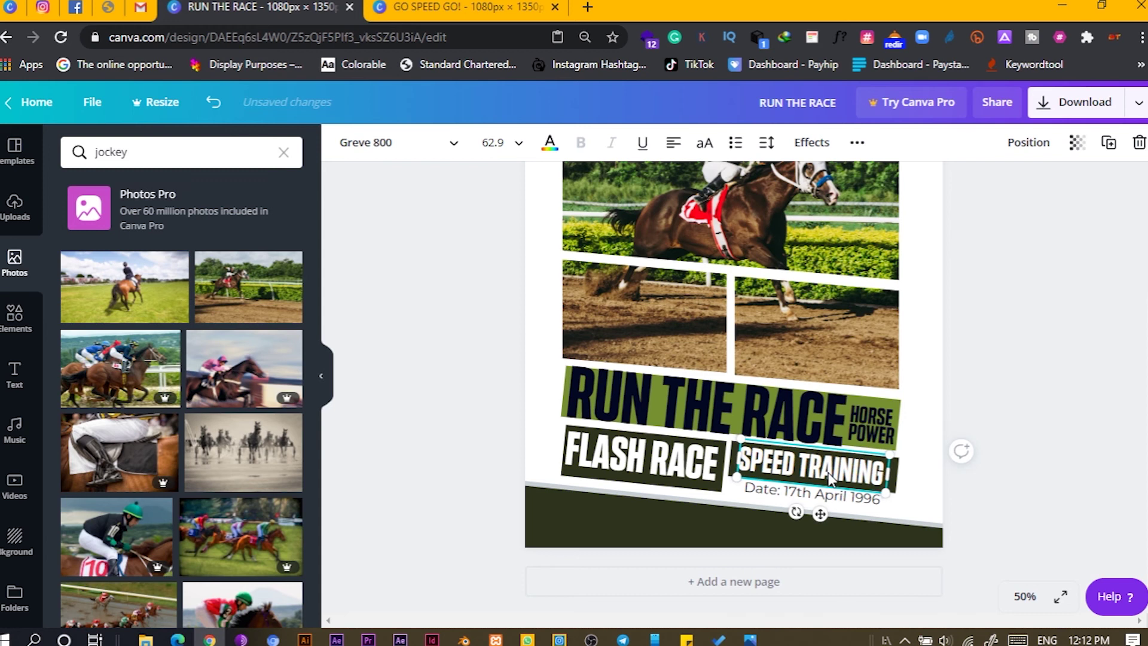
{"action": "left_click", "coordinate": [414, 403]}
{"action": "left_click", "coordinate": [771, 487]}
{"action": "left_click_drag", "start_coordinate": [820, 527], "coordinate": [626, 558]}
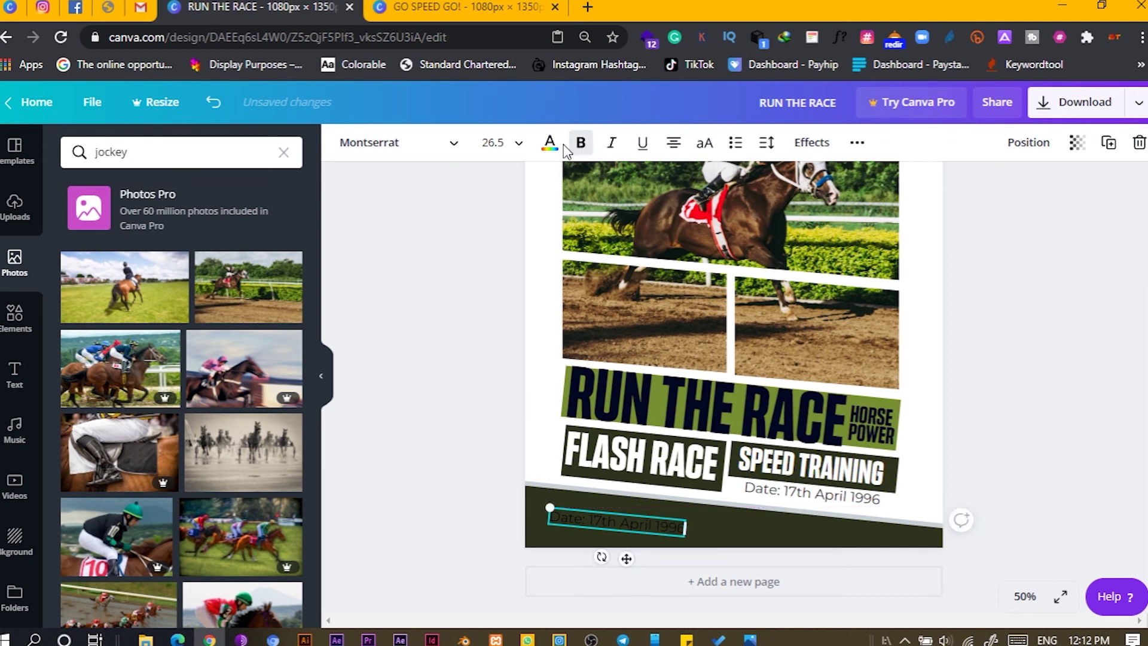
{"action": "left_click", "coordinate": [553, 144]}
{"action": "left_click", "coordinate": [284, 299]}
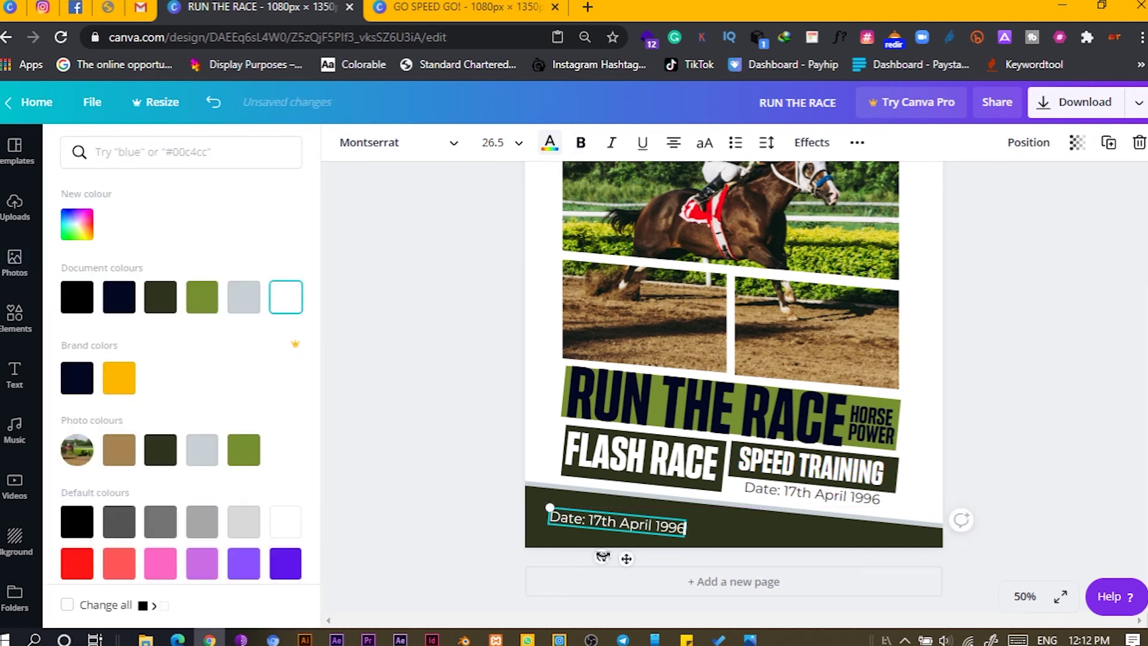
{"action": "left_click_drag", "start_coordinate": [647, 523], "coordinate": [653, 513]}
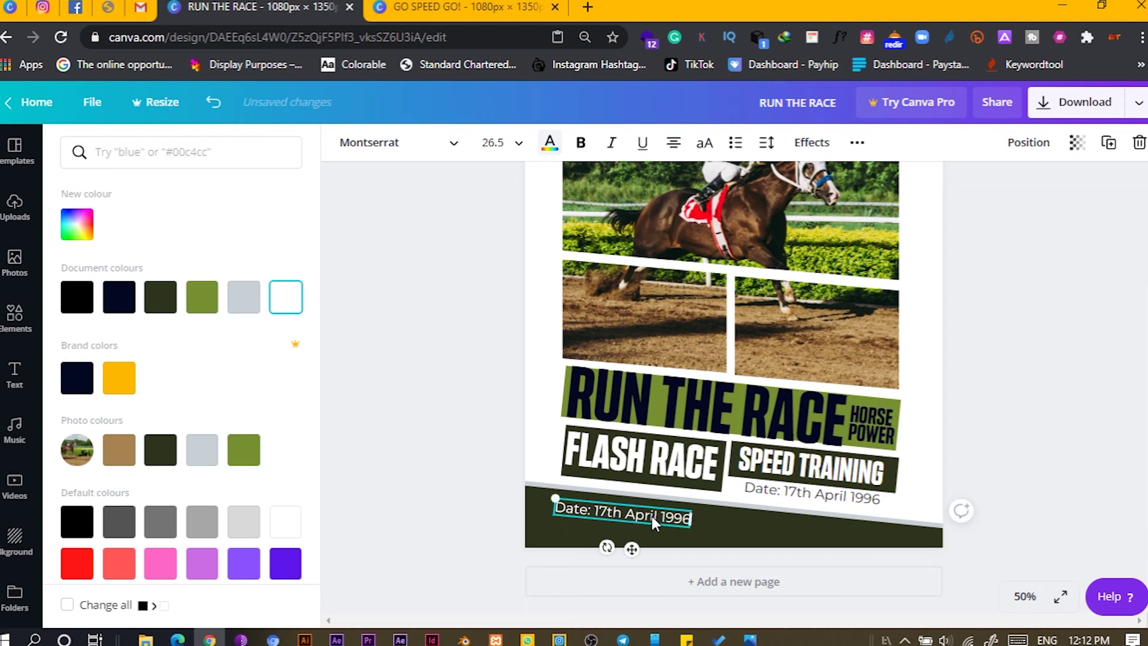
- Rewrite the footer copy as 'Email us:' plus the e-mail address, widened onto one line
{"action": "double_click", "coordinate": [652, 515]}
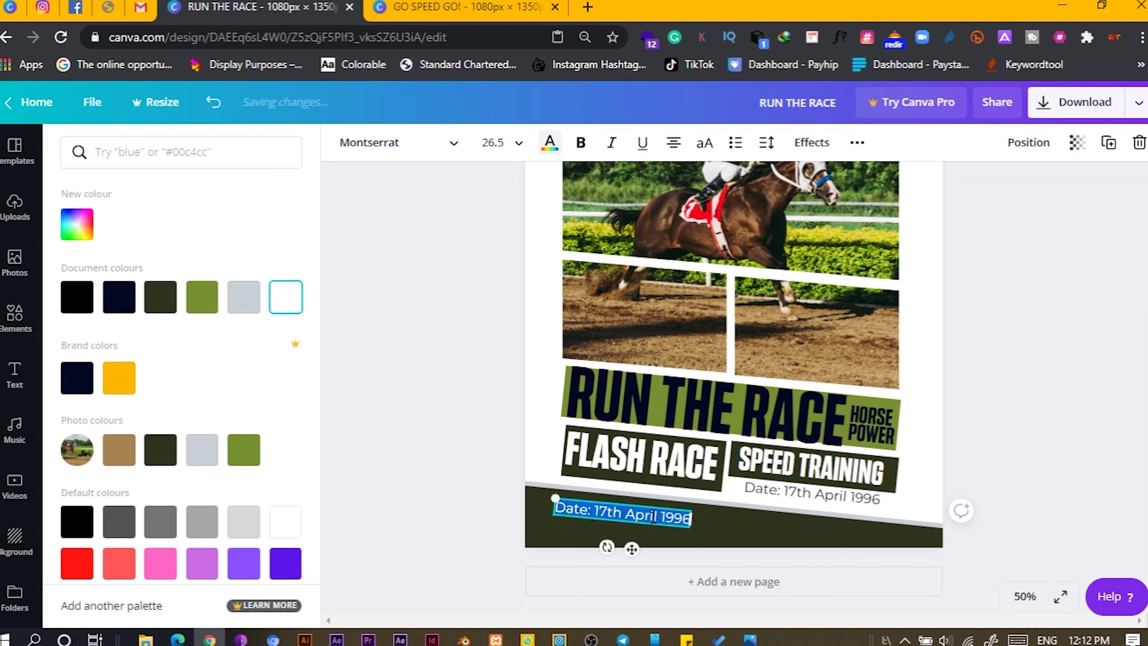
{"action": "type", "text": "E"}
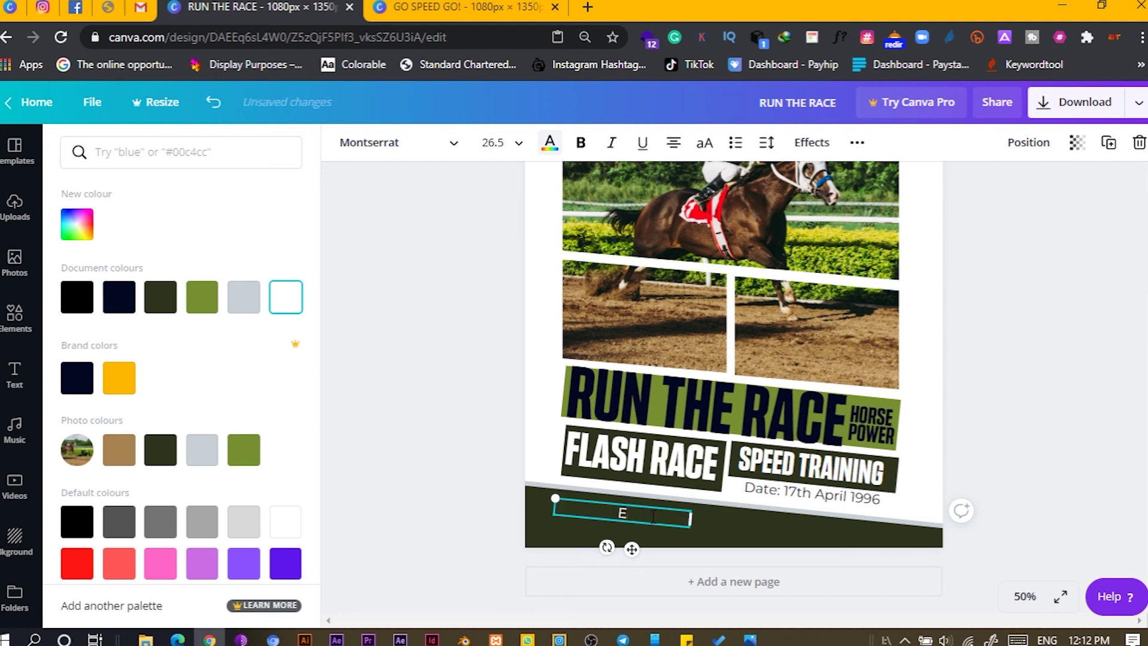
{"action": "type", "text": "ore information"}
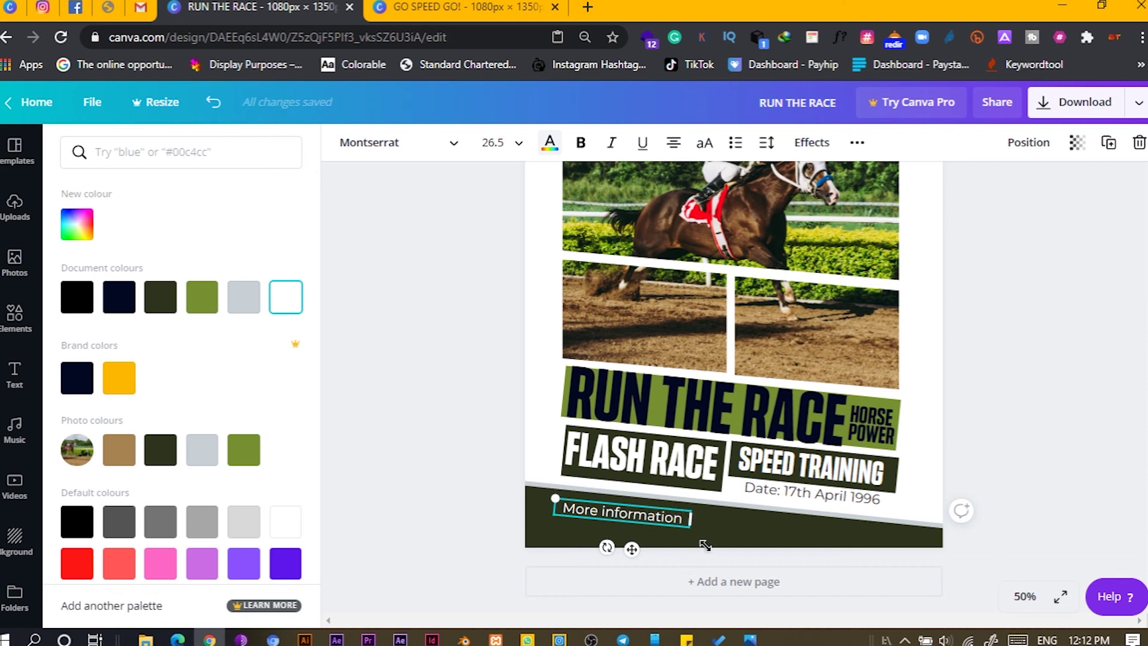
{"action": "type", "text": ":"}
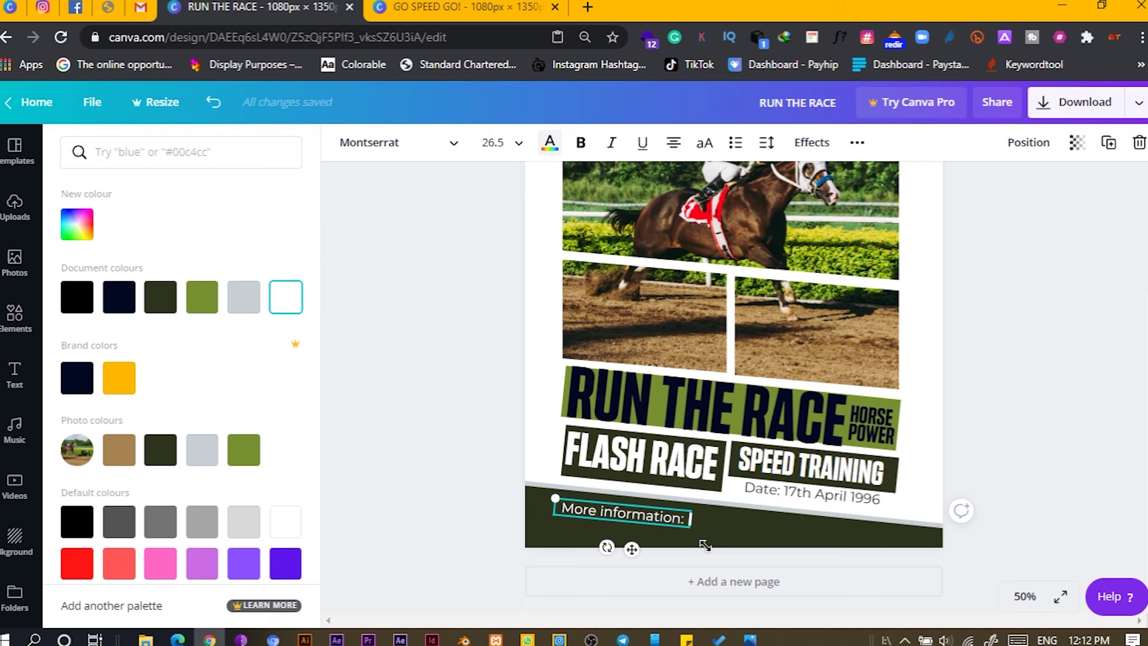
{"action": "key", "text": "BackSpace"}
{"action": "key", "text": "BackSpace"}
{"action": "key", "text": "BackSpace"}
{"action": "key", "text": "BackSpace"}
{"action": "key", "text": "BackSpace"}
{"action": "key", "text": "BackSpace"}
{"action": "key", "text": "BackSpace"}
{"action": "key", "text": "BackSpace"}
{"action": "key", "text": "BackSpace"}
{"action": "key", "text": "BackSpace"}
{"action": "key", "text": "BackSpace"}
{"action": "key", "text": "BackSpace"}
{"action": "key", "text": "BackSpace"}
{"action": "key", "text": "BackSpace"}
{"action": "key", "text": "BackSpace"}
{"action": "key", "text": "BackSpace"}
{"action": "key", "text": "BackSpace"}
{"action": "key", "text": "BackSpace"}
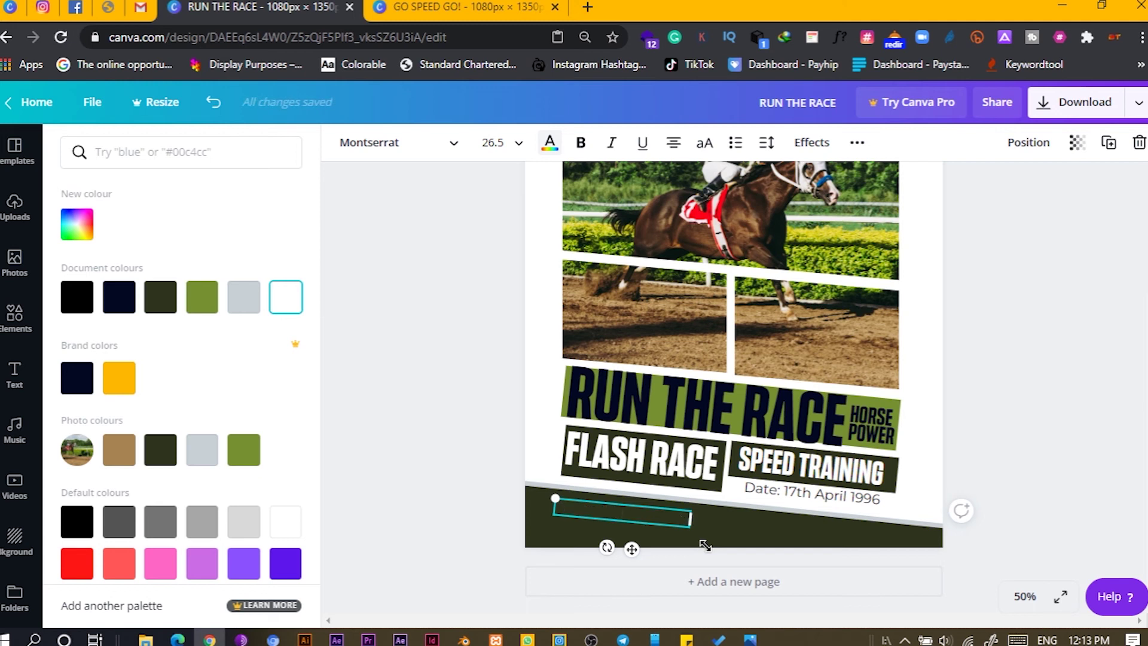
{"action": "type", "text": "Email us"}
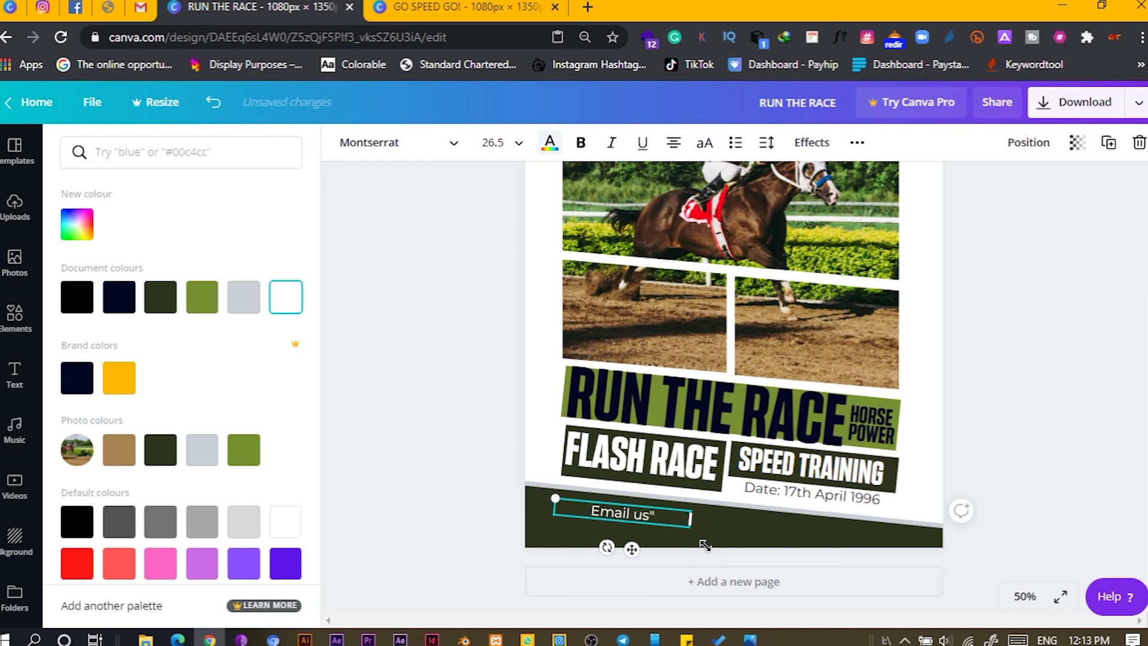
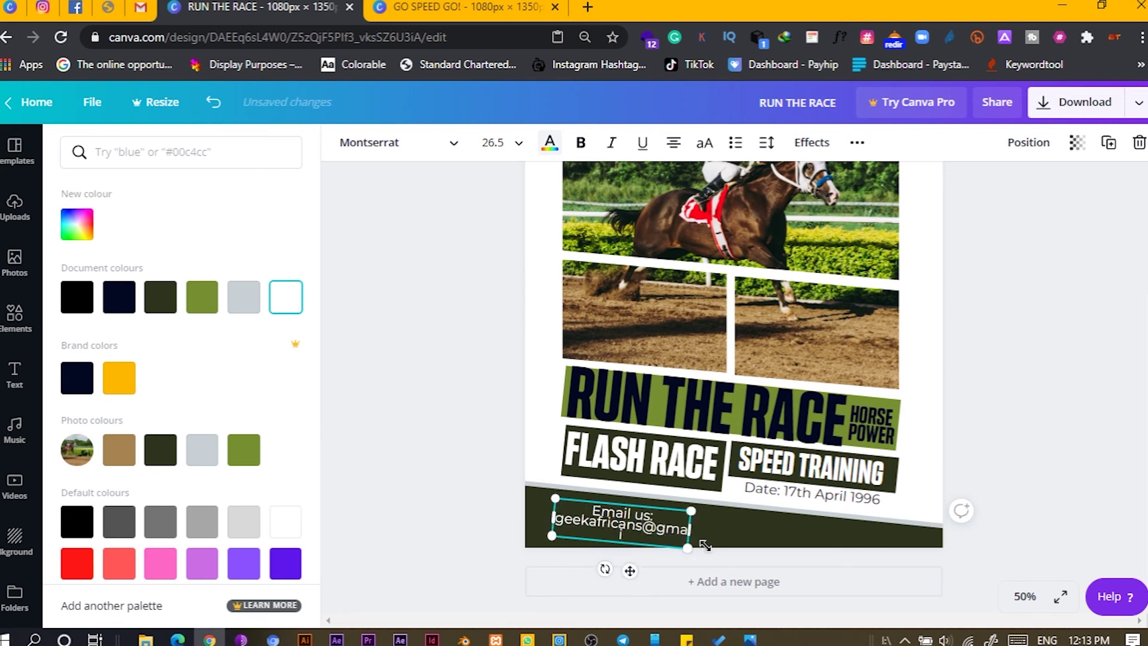
{"action": "left_click_drag", "start_coordinate": [707, 534], "coordinate": [747, 533]}
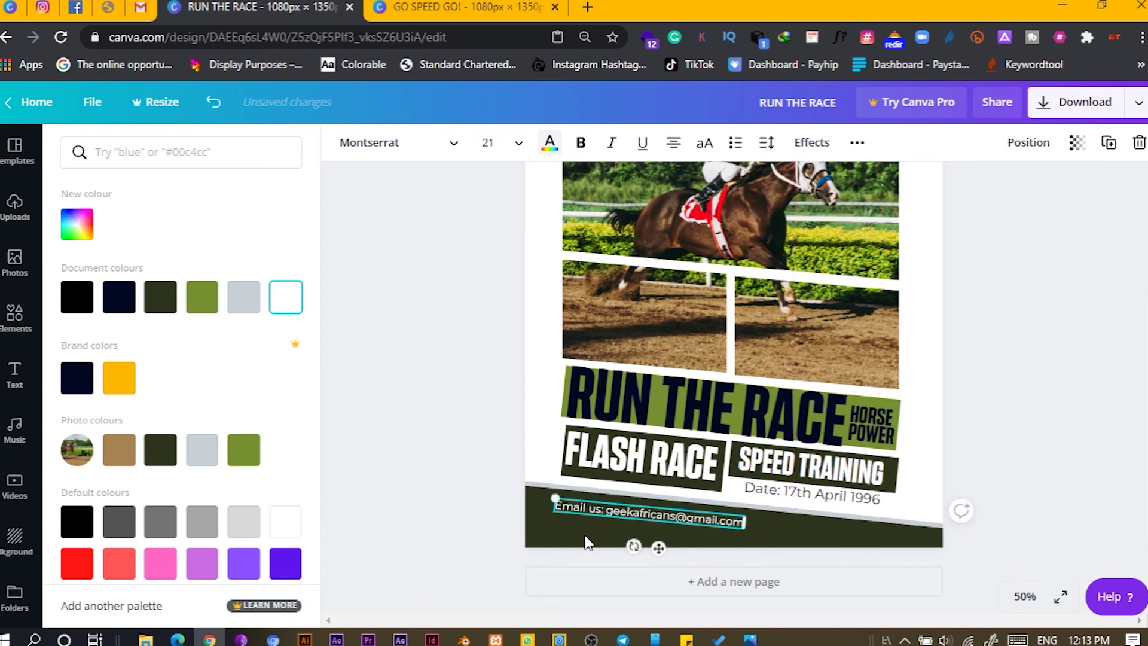
{"action": "left_click", "coordinate": [574, 507]}
{"action": "left_click", "coordinate": [434, 442]}
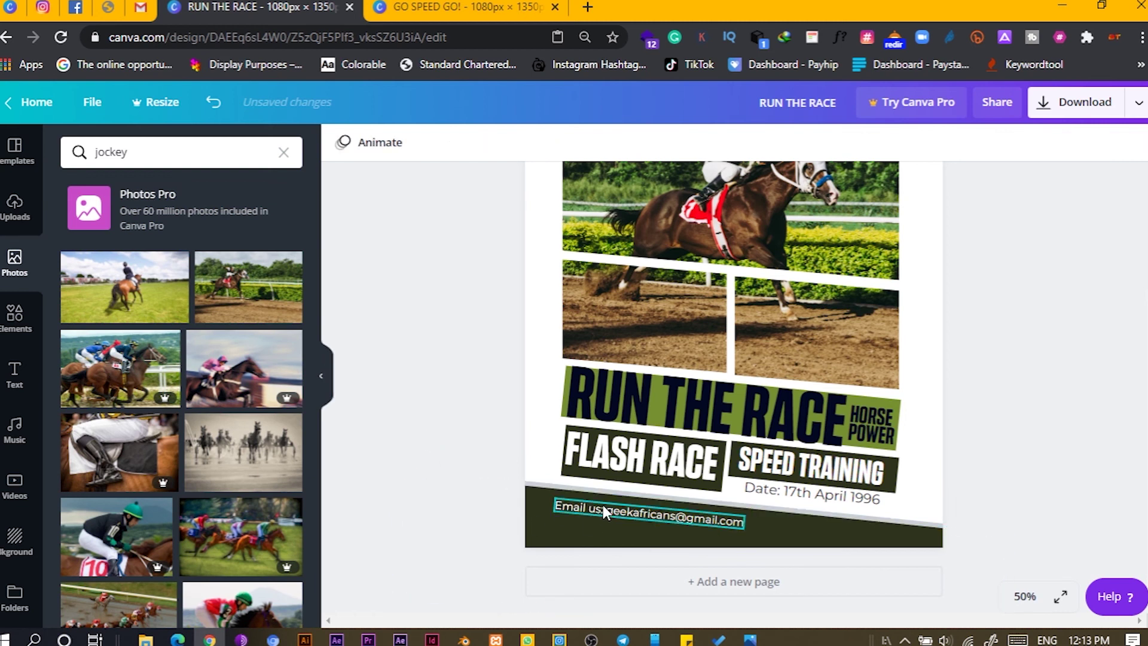
{"action": "left_click_drag", "start_coordinate": [604, 512], "coordinate": [588, 524]}
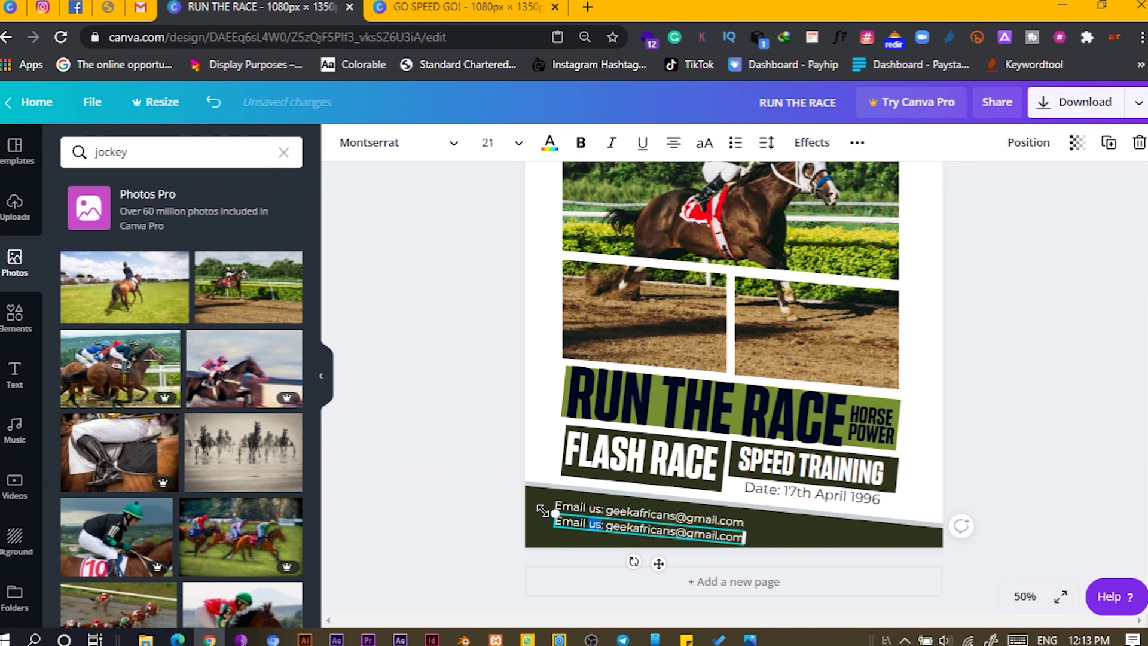
- Lock the dark footer band and the cyan outline shape in place
{"action": "left_click", "coordinate": [443, 513]}
{"action": "left_click", "coordinate": [799, 529]}
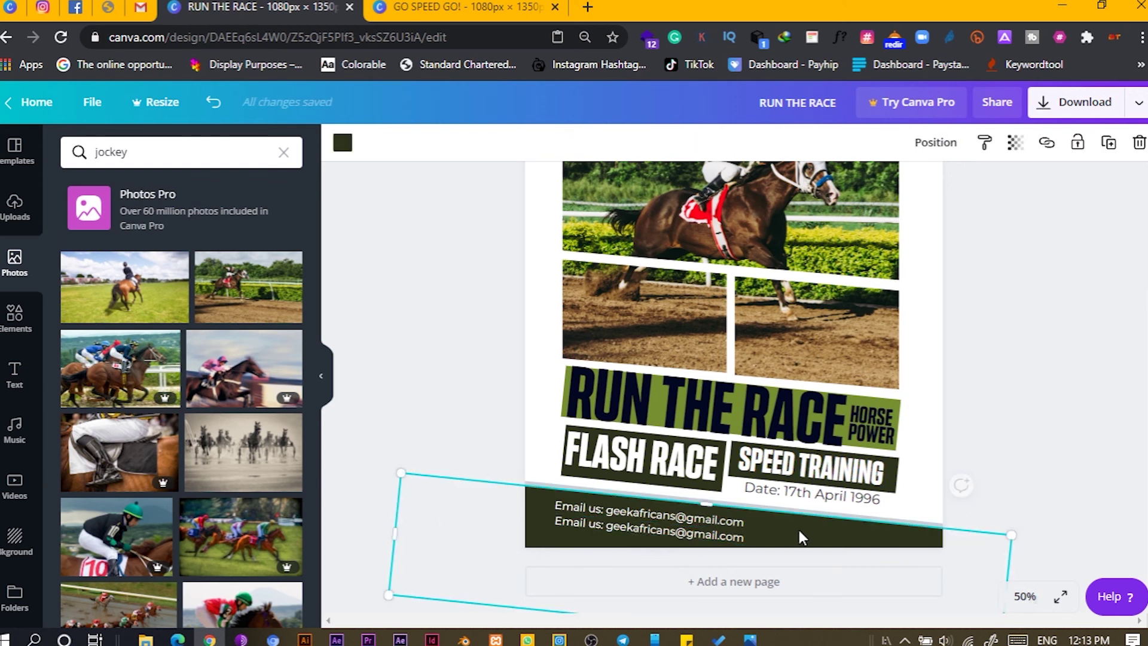
{"action": "left_click", "coordinate": [1078, 142]}
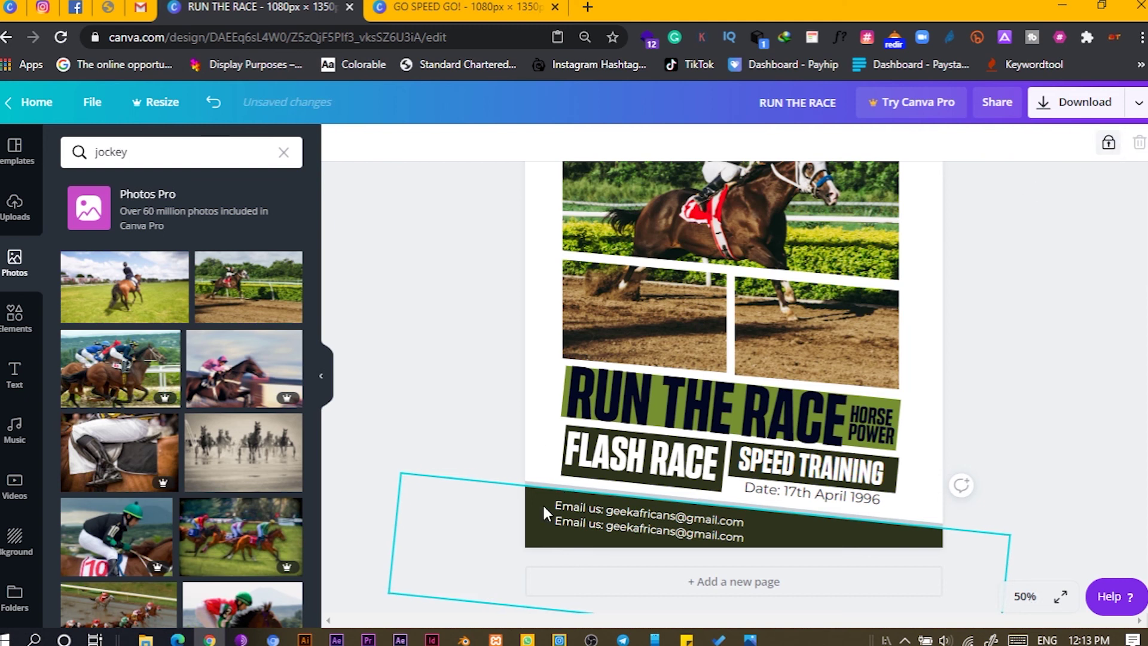
{"action": "left_click", "coordinate": [577, 520]}
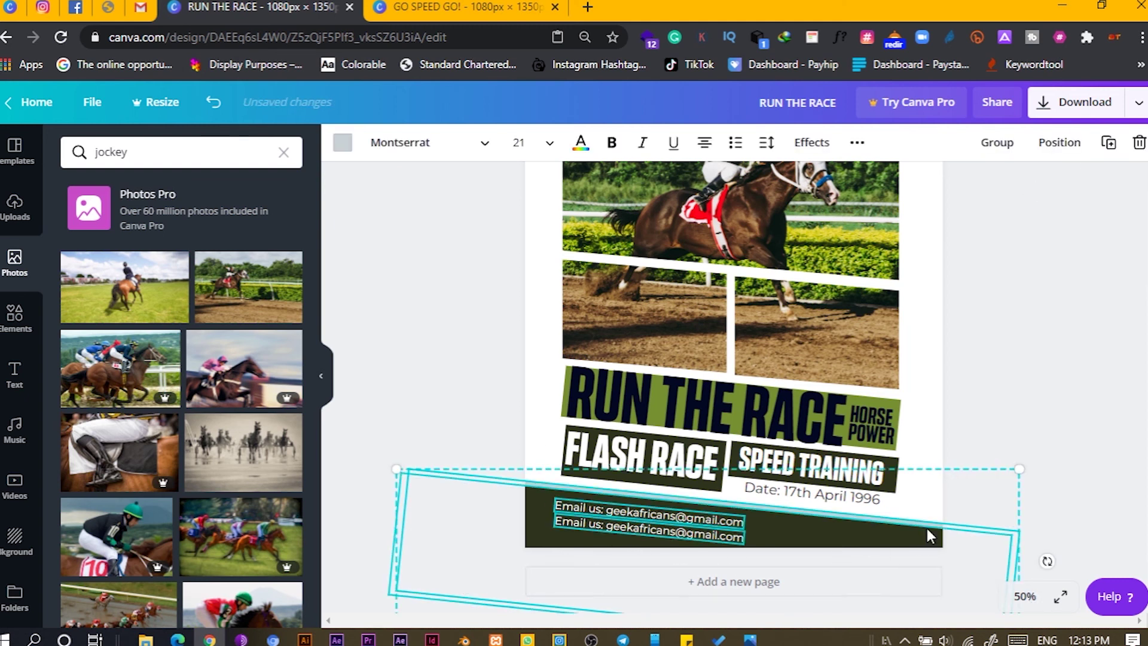
{"action": "left_click", "coordinate": [1065, 277]}
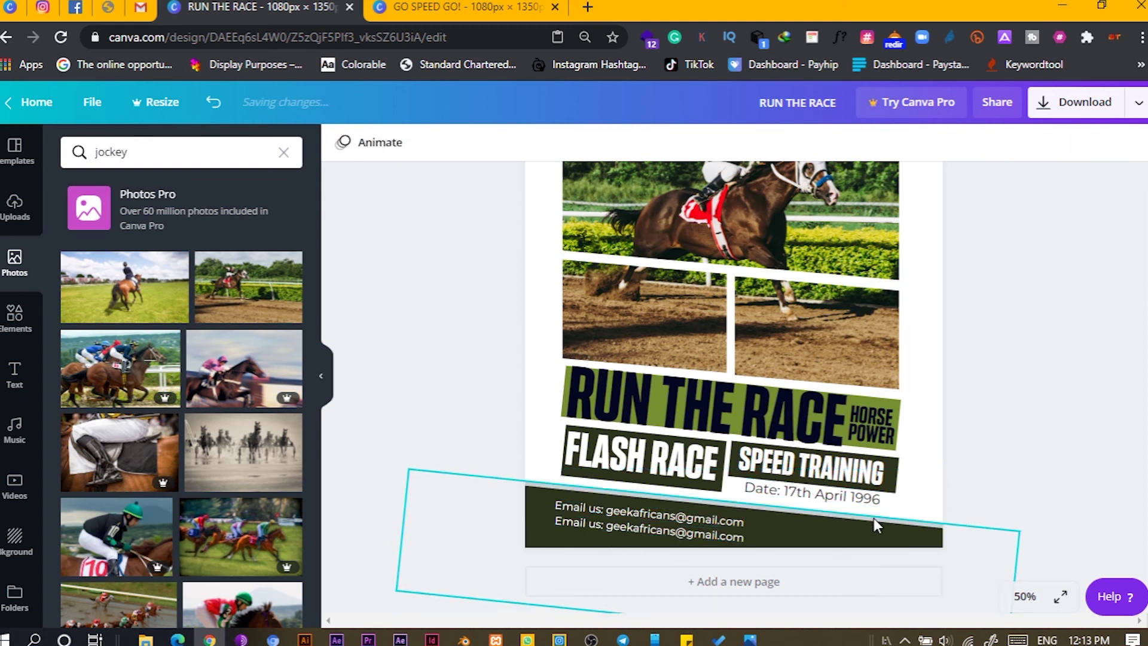
{"action": "left_click", "coordinate": [874, 518]}
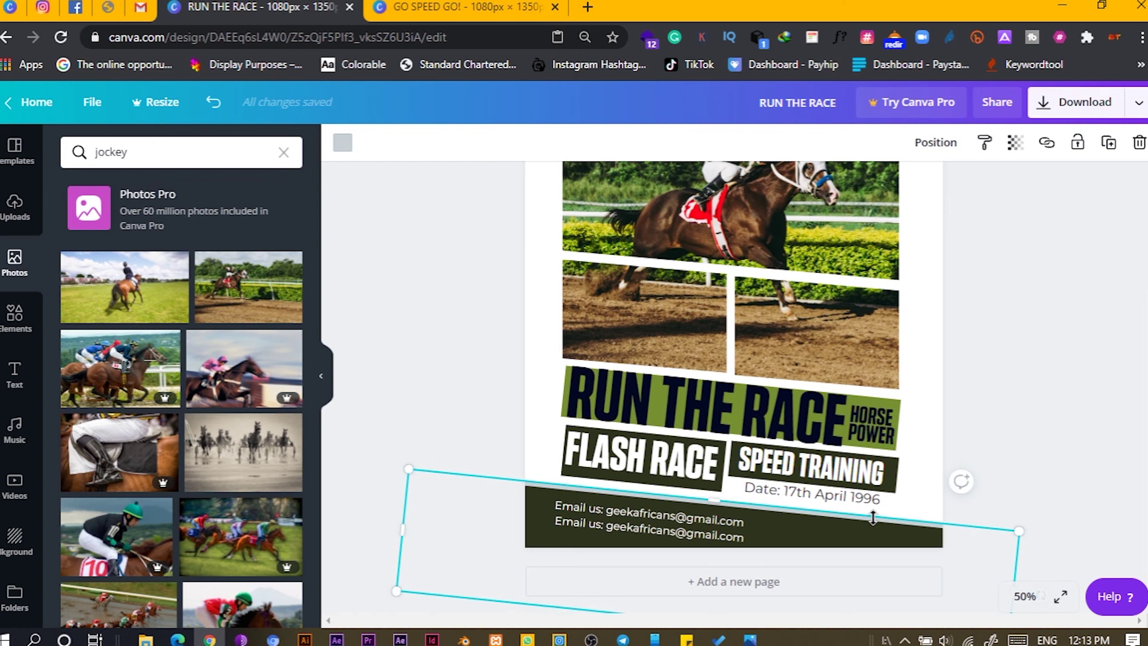
{"action": "left_click", "coordinate": [1076, 144]}
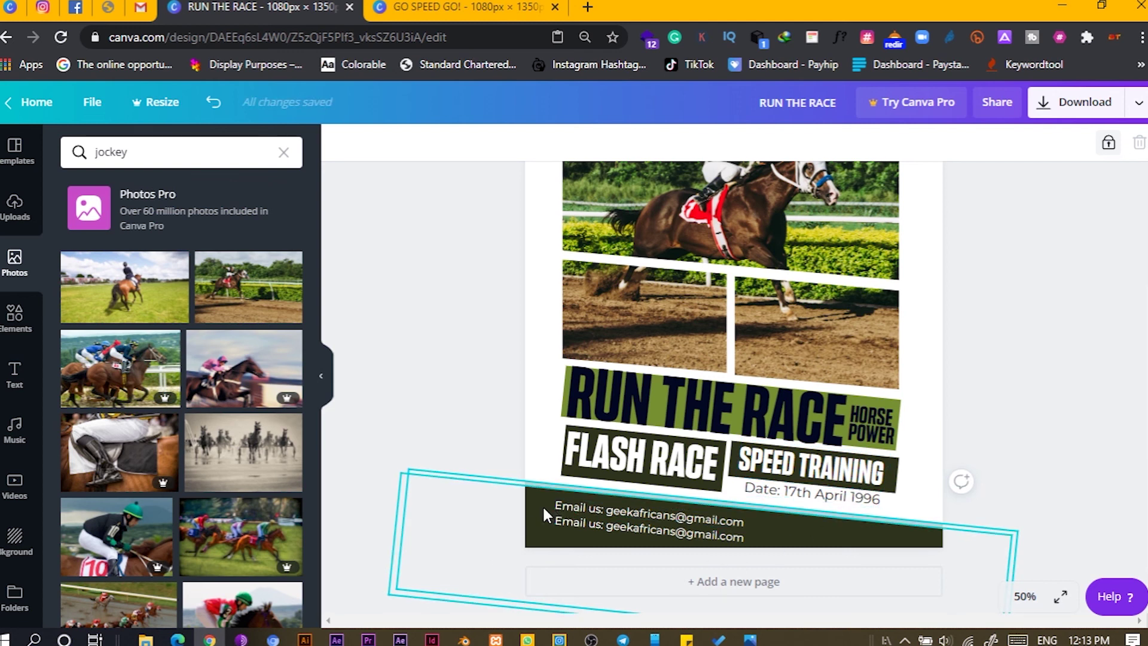
- Rotate the email box about -4° and move both email lines lower in the footer
{"action": "left_click", "coordinate": [562, 525]}
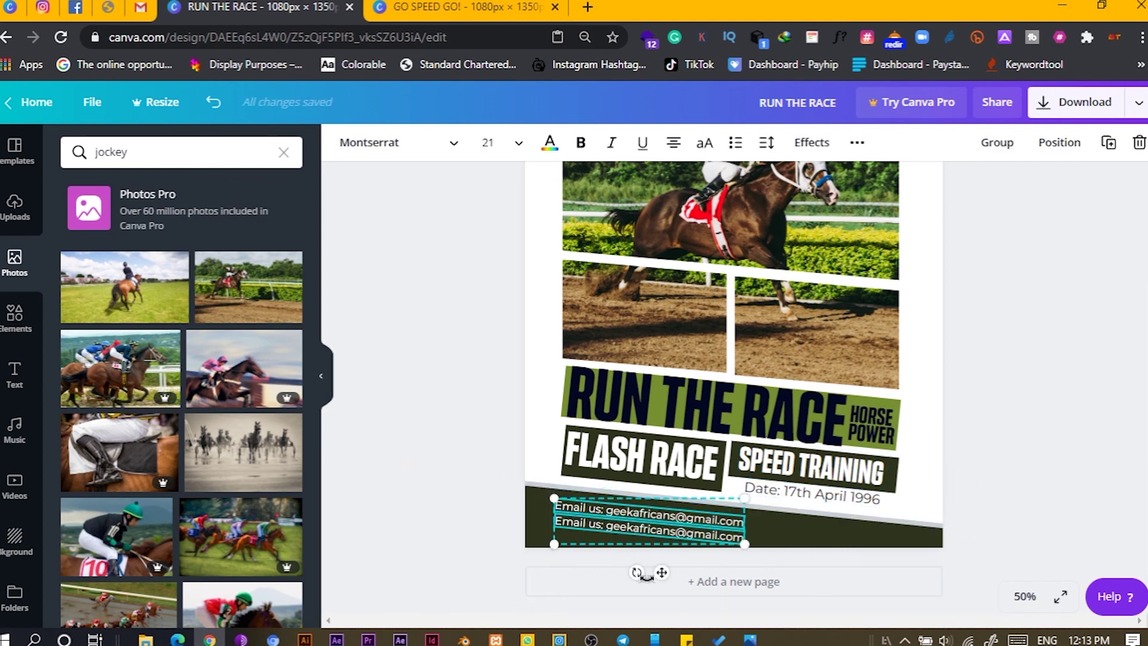
{"action": "left_click_drag", "start_coordinate": [640, 572], "coordinate": [642, 576]}
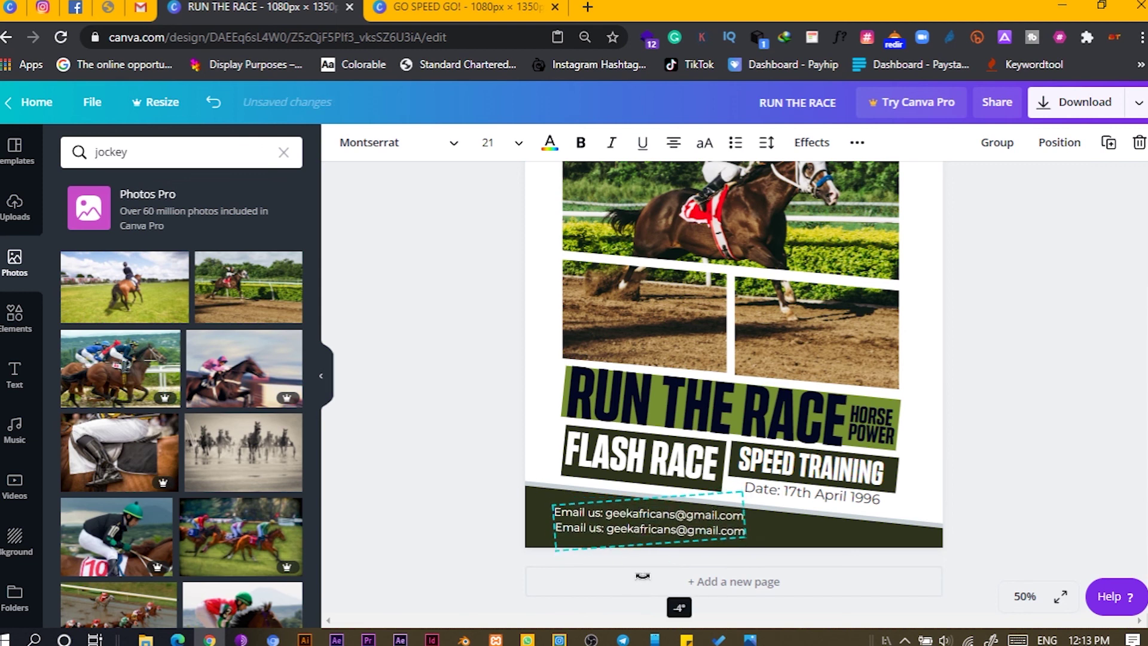
{"action": "left_click", "coordinate": [514, 536]}
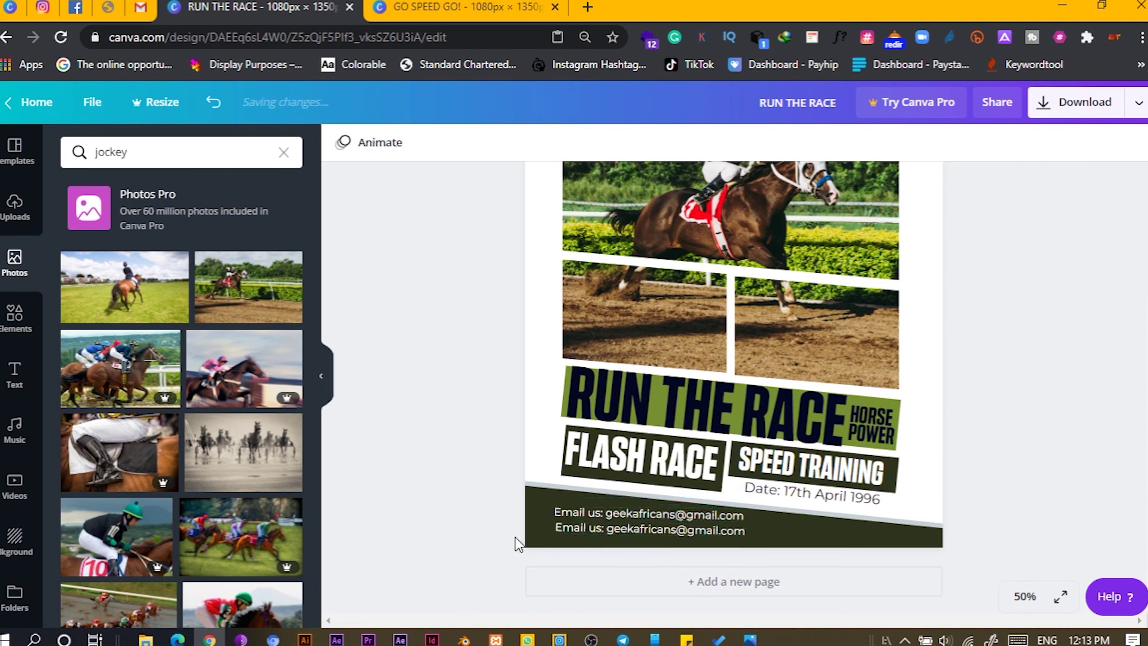
{"action": "left_click", "coordinate": [585, 511]}
{"action": "left_click", "coordinate": [594, 531], "text": "shift"}
{"action": "left_click_drag", "start_coordinate": [594, 531], "coordinate": [594, 540]}
{"action": "left_click", "coordinate": [481, 448]}
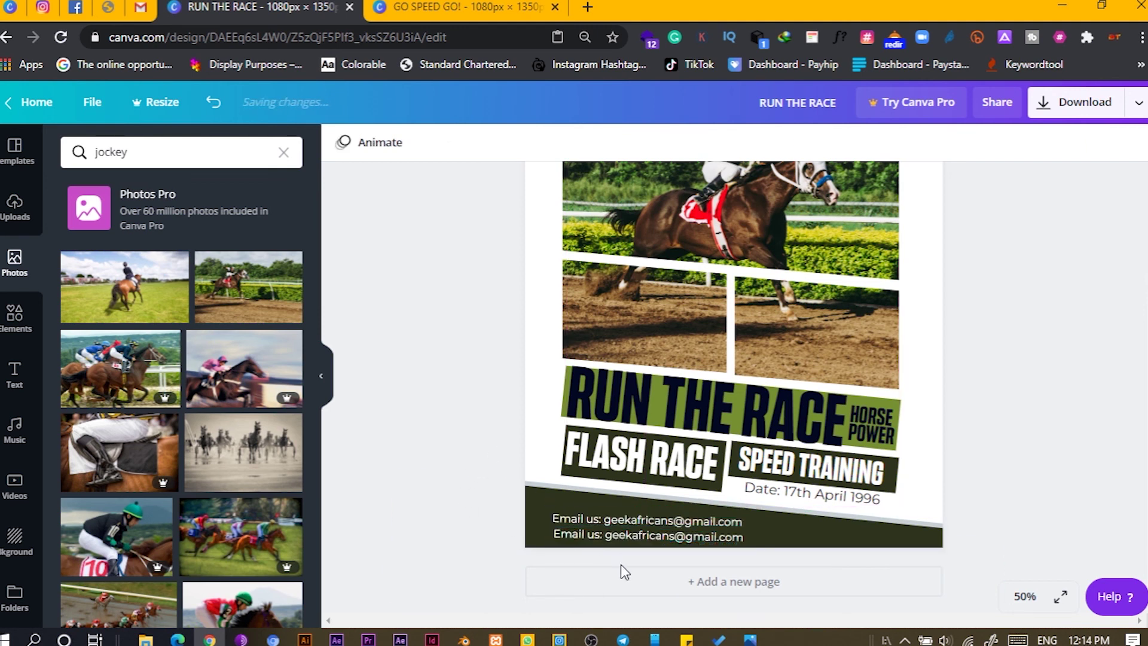
{"action": "left_click", "coordinate": [614, 540]}
- Change the second footer line to 'Call us:' with a placeholder phone number, left-aligned
{"action": "double_click", "coordinate": [614, 536]}
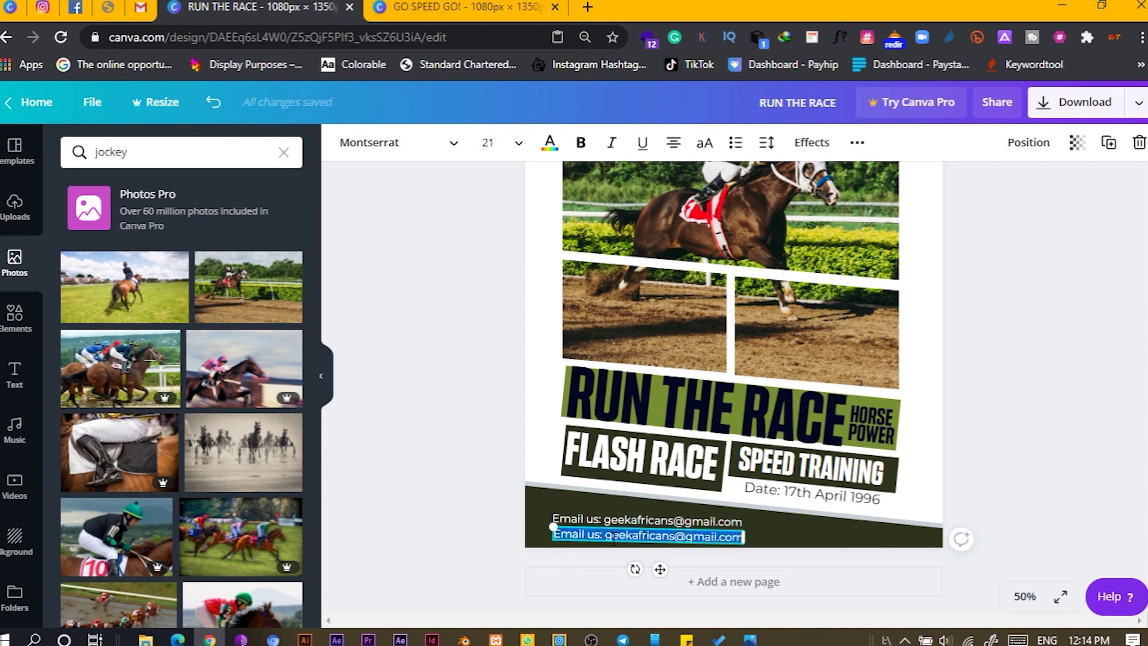
{"action": "type", "text": "Call us:"}
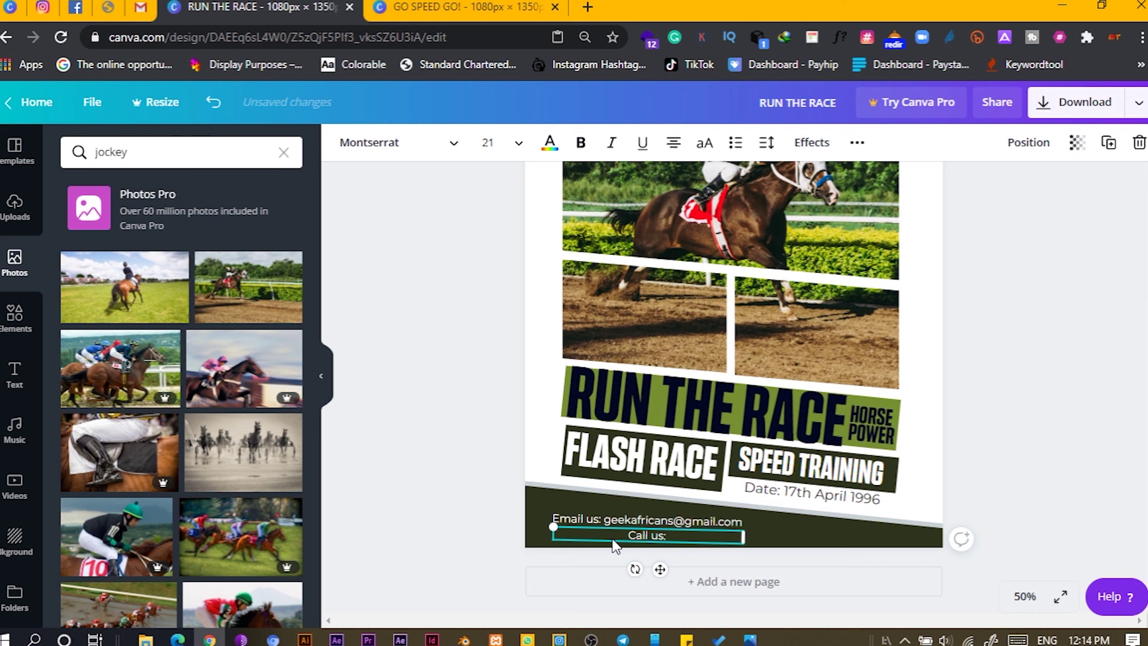
{"action": "type", "text": " 000 000 000"}
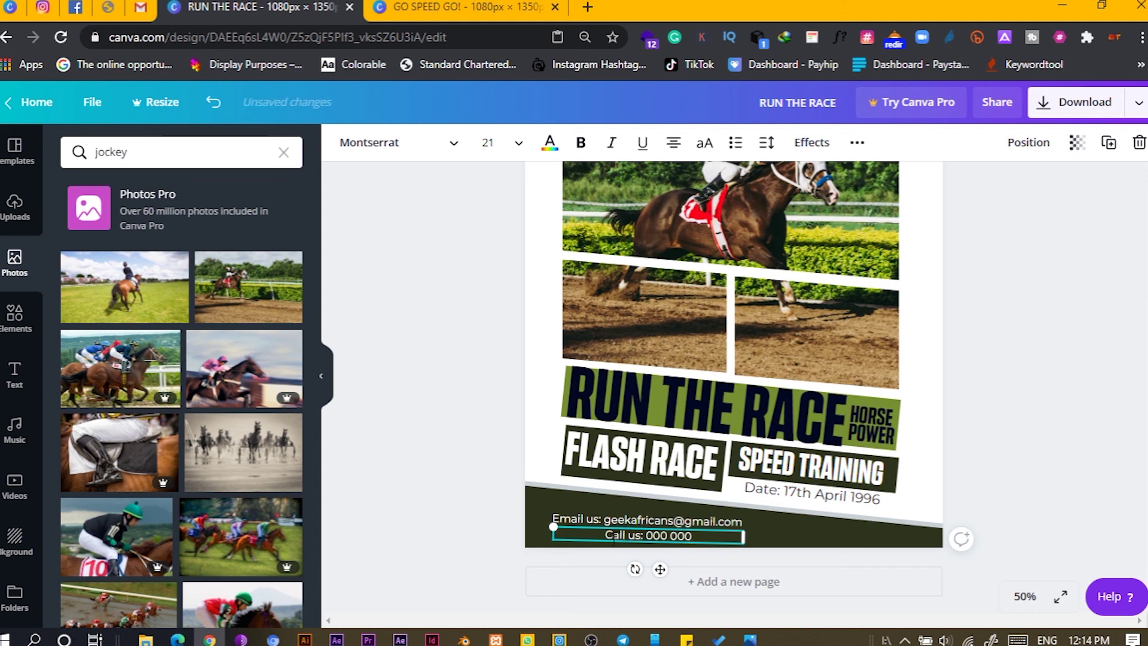
{"action": "type", "text": " 000"}
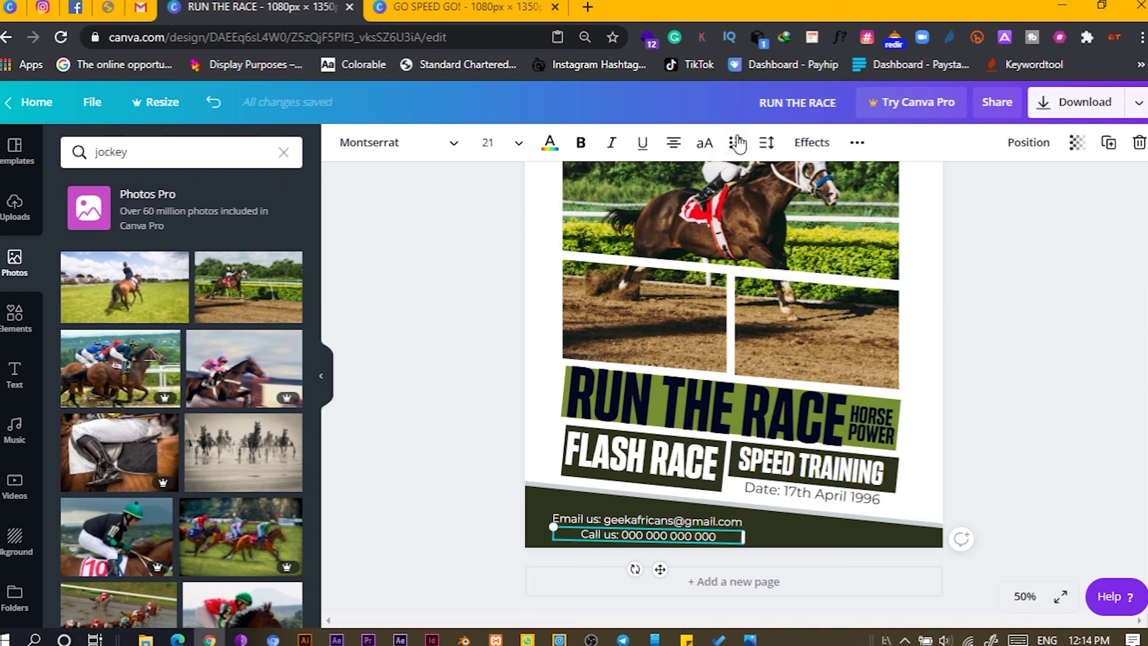
{"action": "left_click", "coordinate": [674, 143]}
{"action": "left_click", "coordinate": [387, 320]}
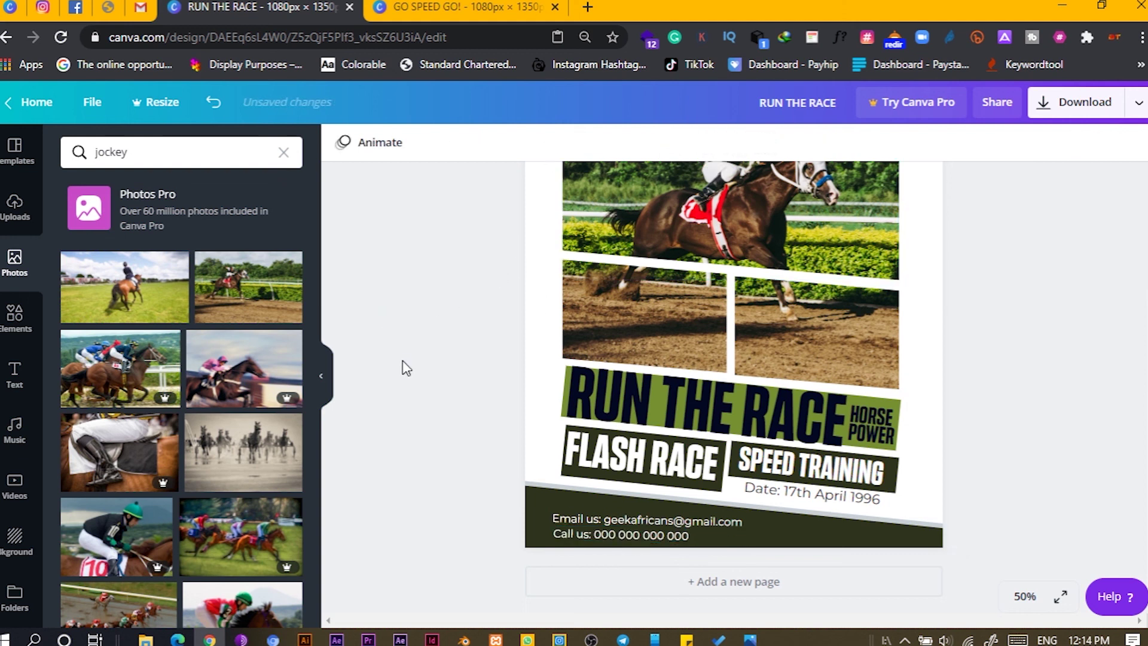
{"action": "key", "text": "ctrl+alt+0"}
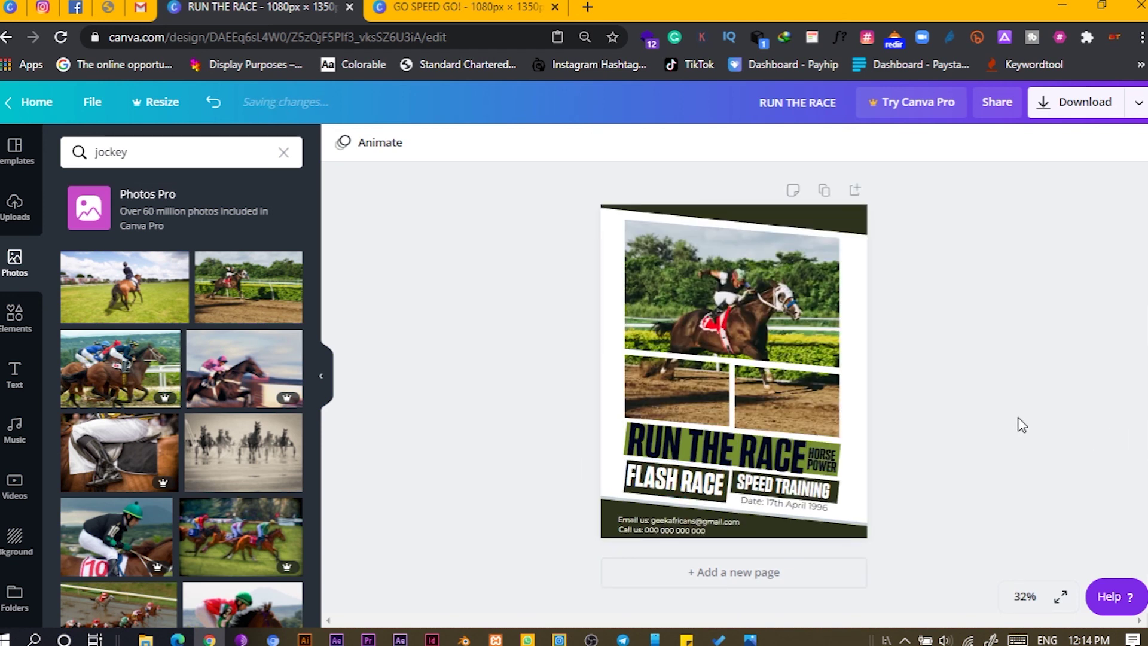
{"action": "left_click_drag", "start_coordinate": [630, 541], "coordinate": [647, 522]}
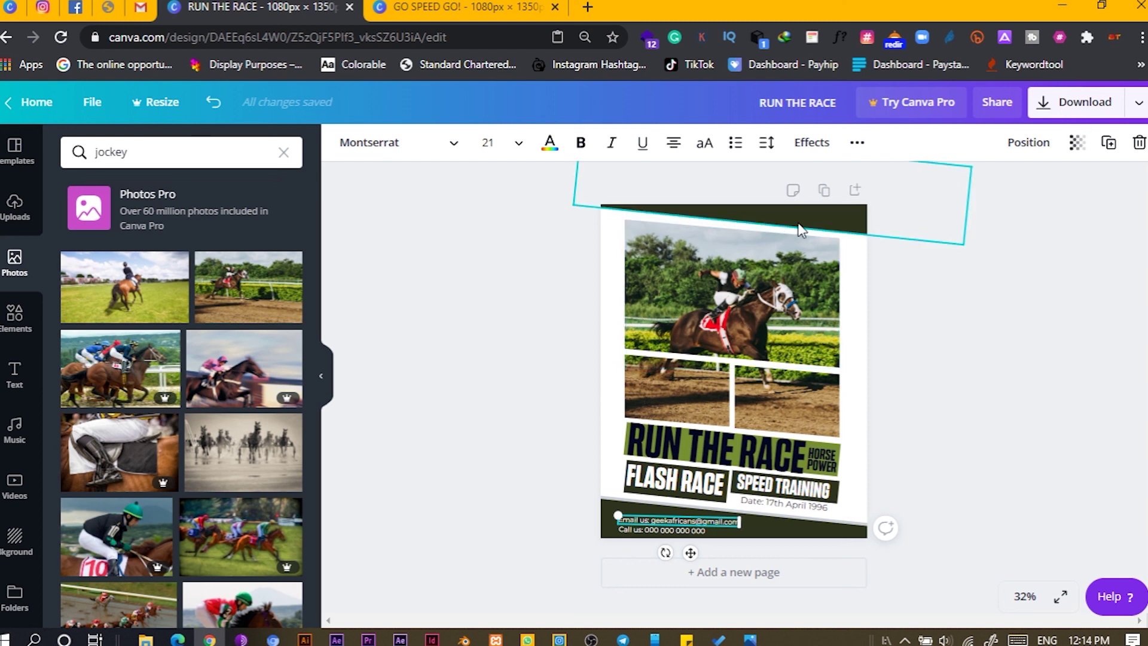
{"action": "left_click", "coordinate": [991, 375]}
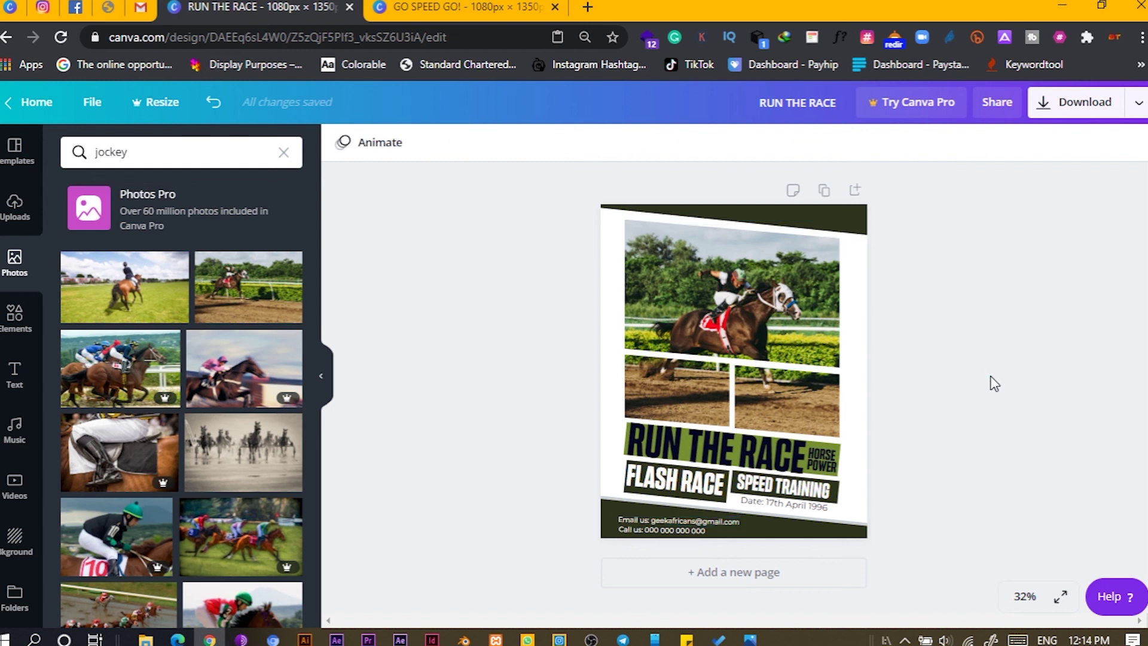
{"action": "left_click", "coordinate": [1061, 597]}
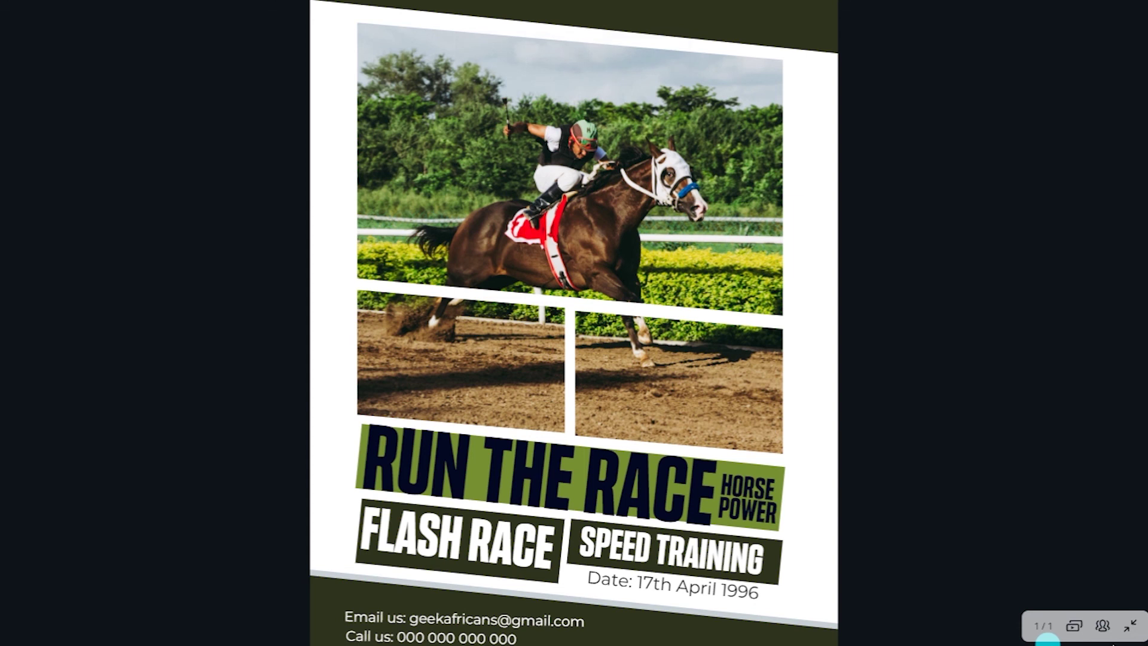
{"action": "left_click", "coordinate": [1134, 627]}
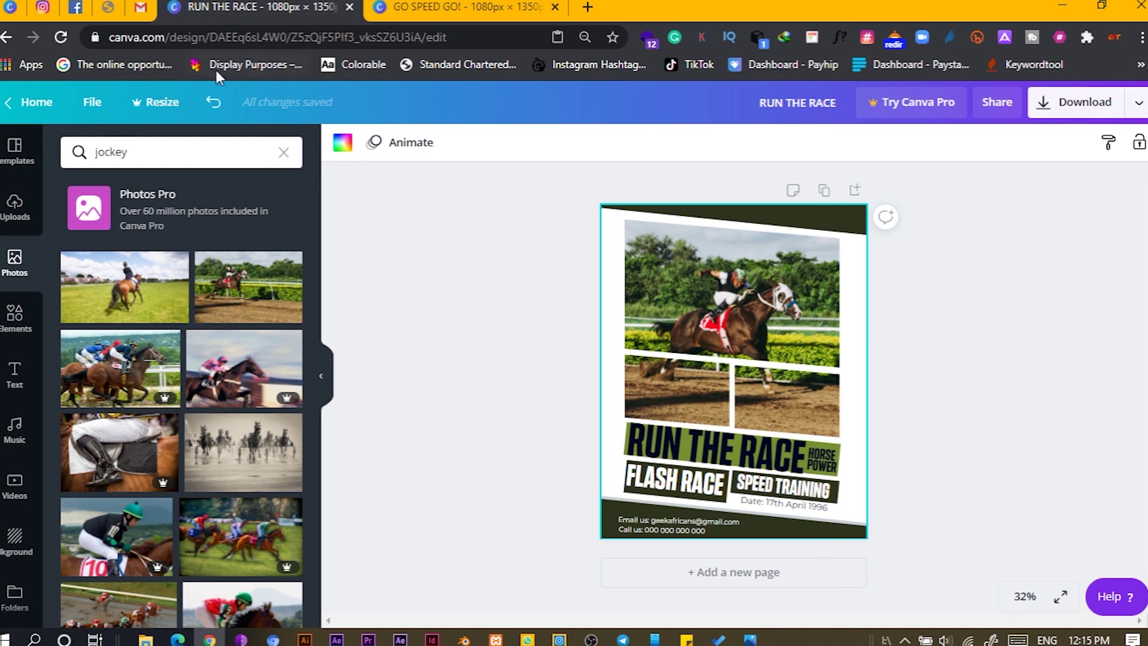
{"action": "left_click", "coordinate": [57, 6]}
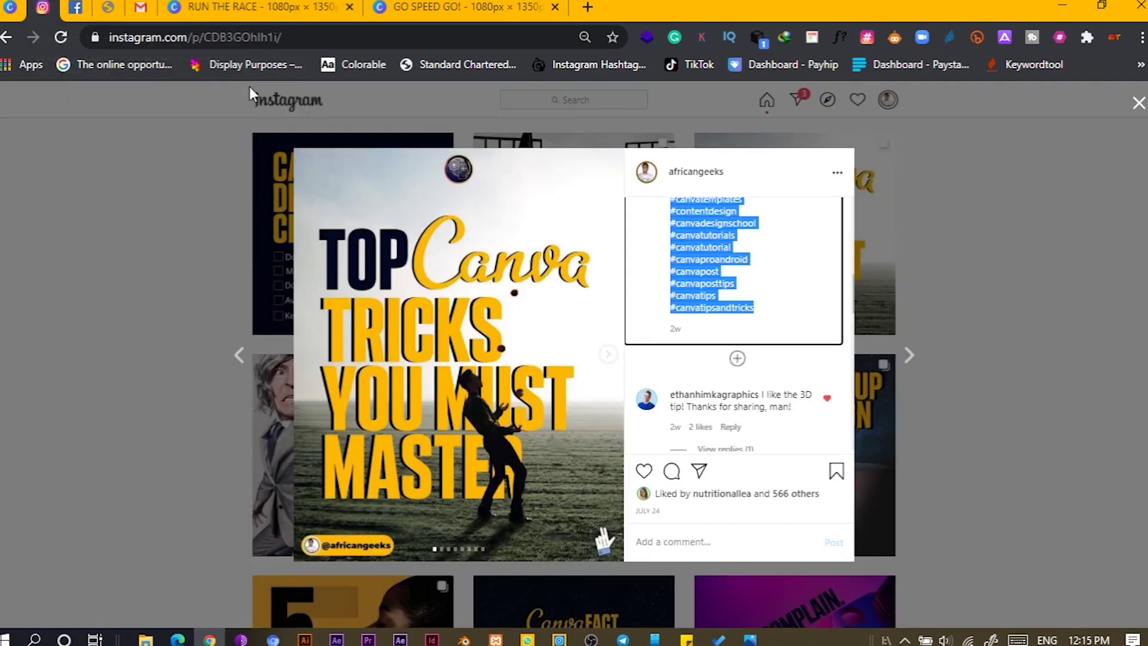
{"action": "left_click", "coordinate": [1022, 210]}
{"action": "scroll", "coordinate": [1024, 213], "scroll_direction": "up", "scroll_amount": 10}
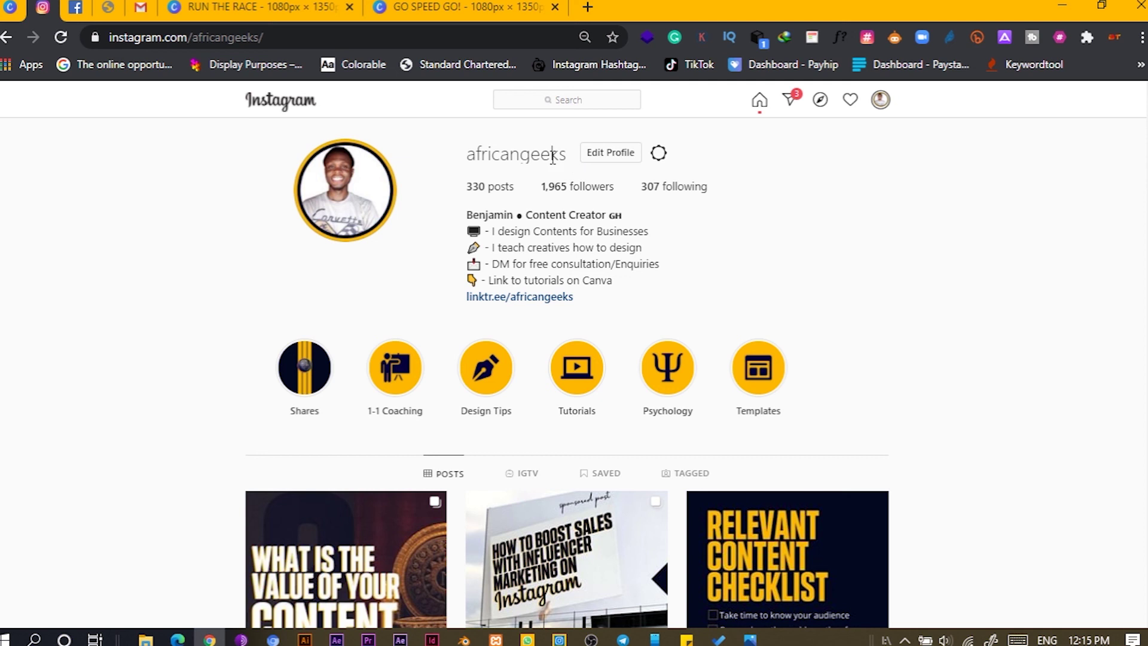
{"action": "left_click", "coordinate": [455, 7]}
{"action": "left_click", "coordinate": [257, 7]}
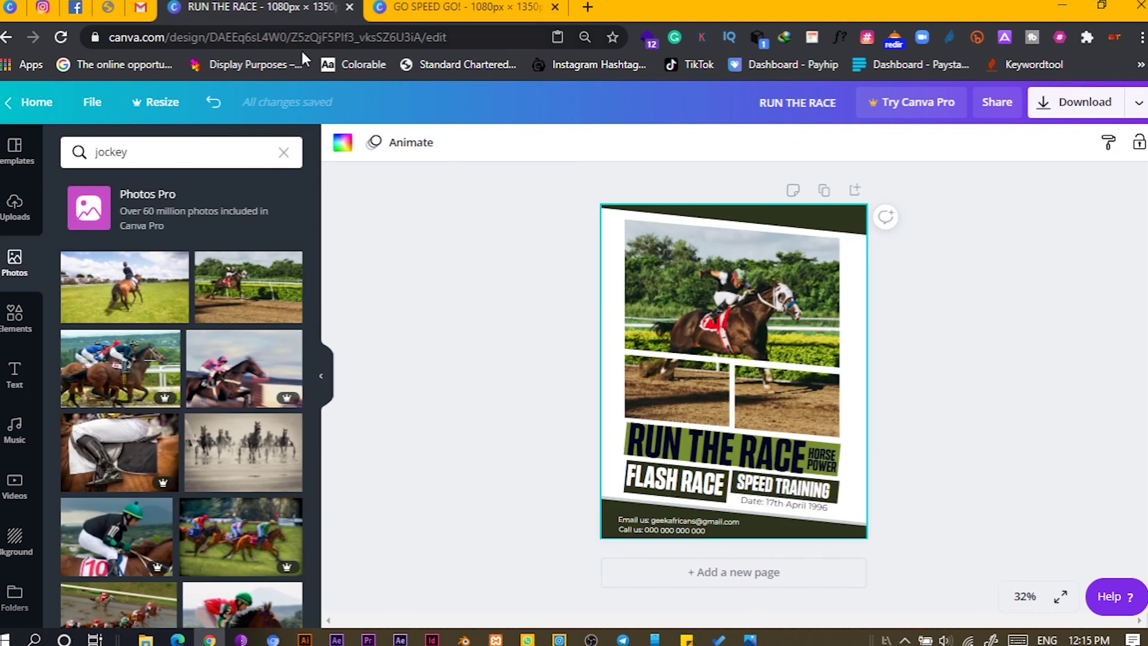
{"action": "left_click", "coordinate": [581, 461]}
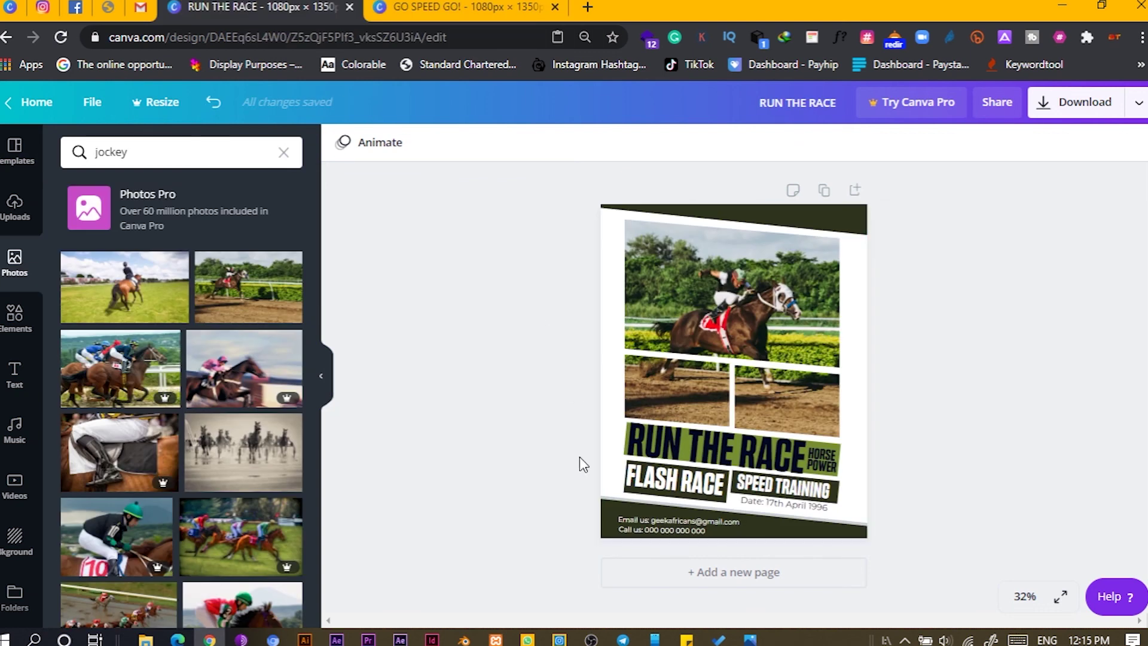